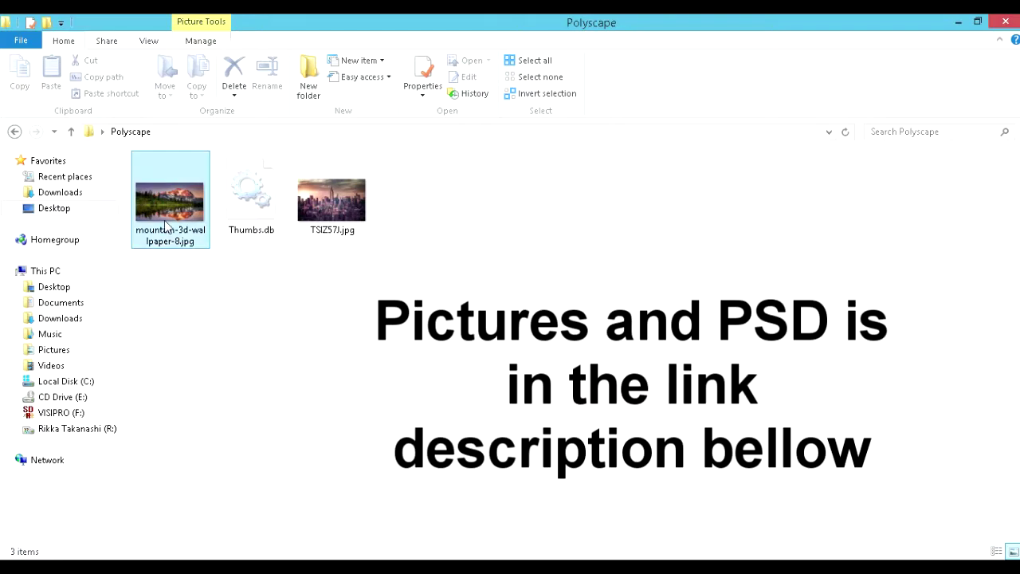
- Select the two Polyscape JPGs, then open mountain-3d-wallpaper-8.jpg for viewing
ctrl+click(360, 230)
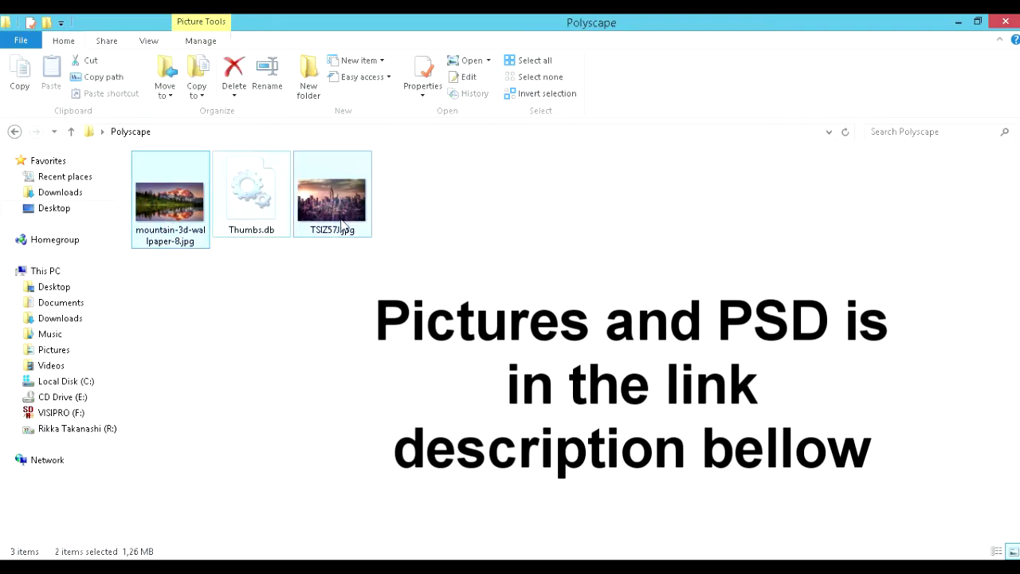
click(319, 231)
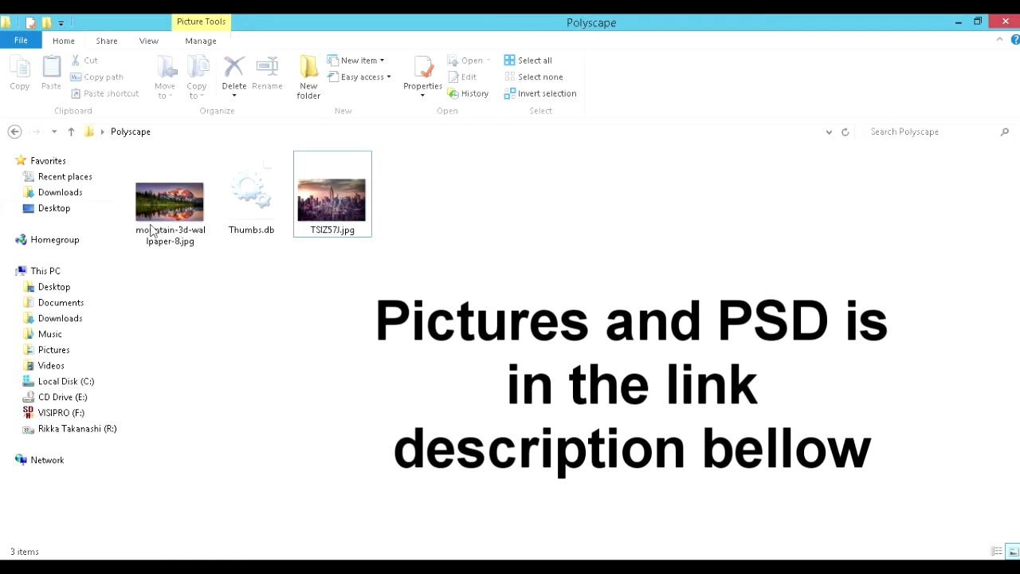
double_click(170, 199)
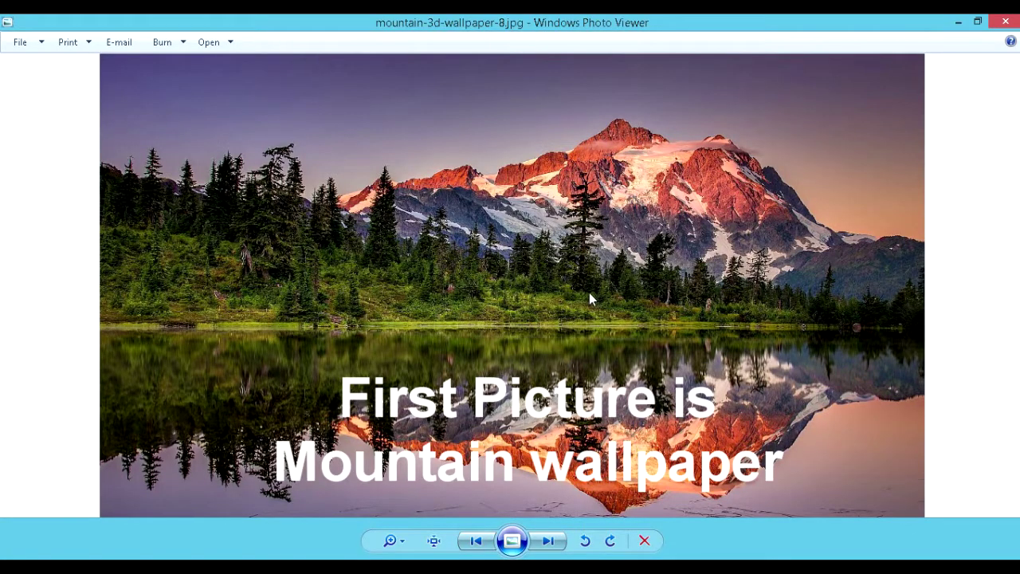
- Preview TSIZ57J.jpg in Windows Photo Viewer, then close the viewer
key(Right)
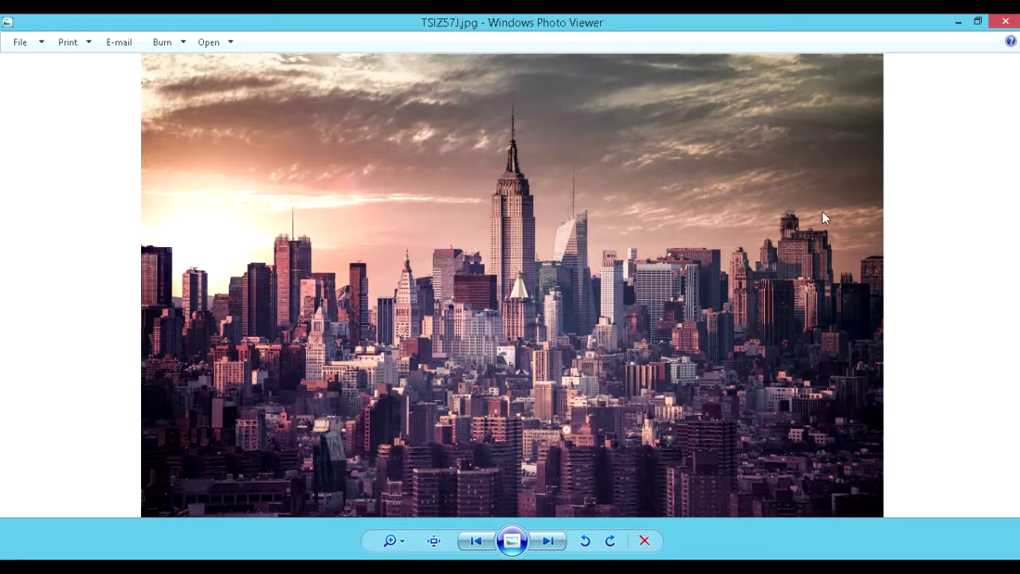
click(1004, 23)
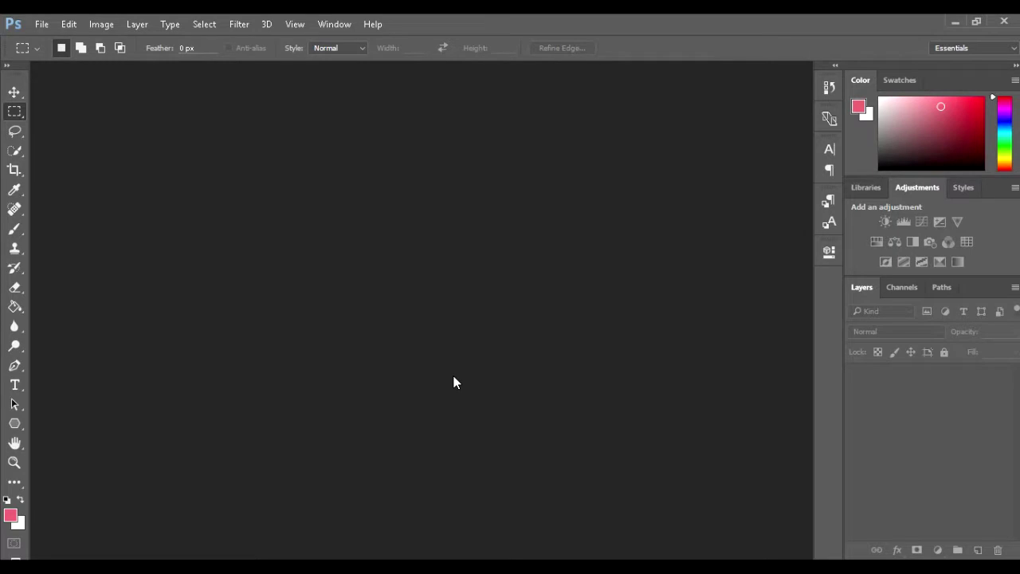
- Create a new 1366 × 768 px, 72 ppi document with a White background
key(ctrl+n)
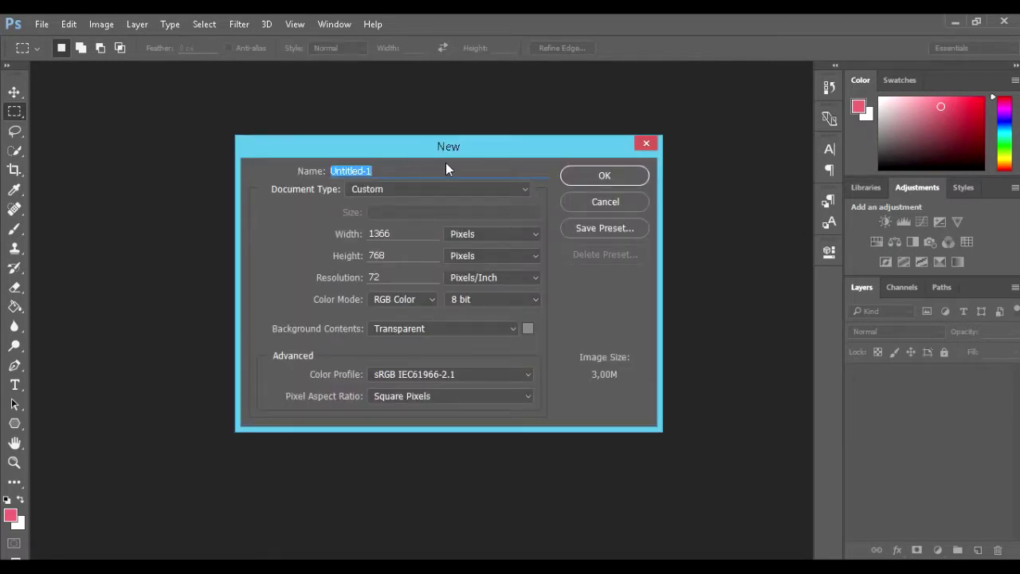
drag(407, 234, 348, 234)
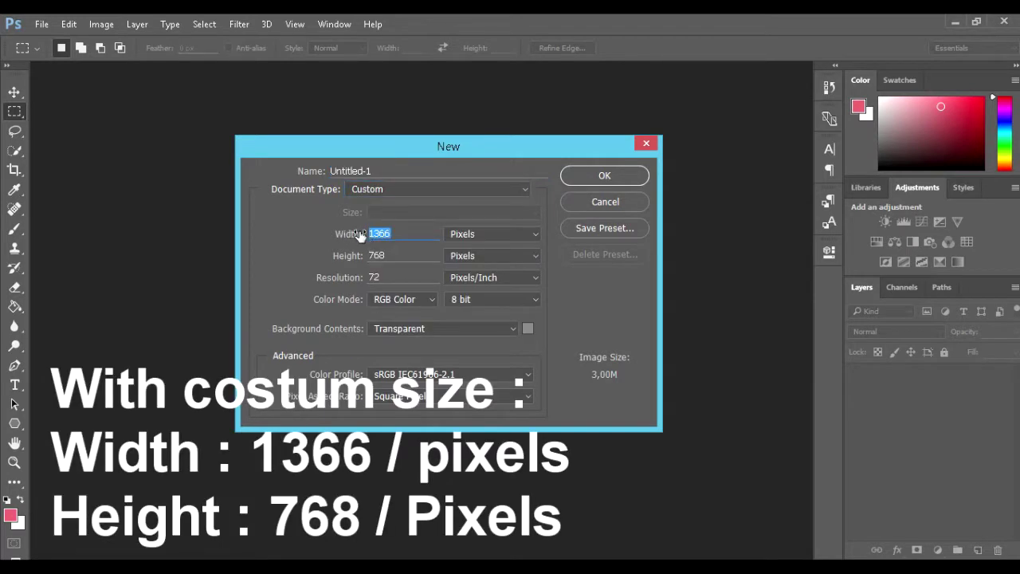
click(492, 234)
click(506, 232)
click(359, 255)
click(457, 255)
click(457, 256)
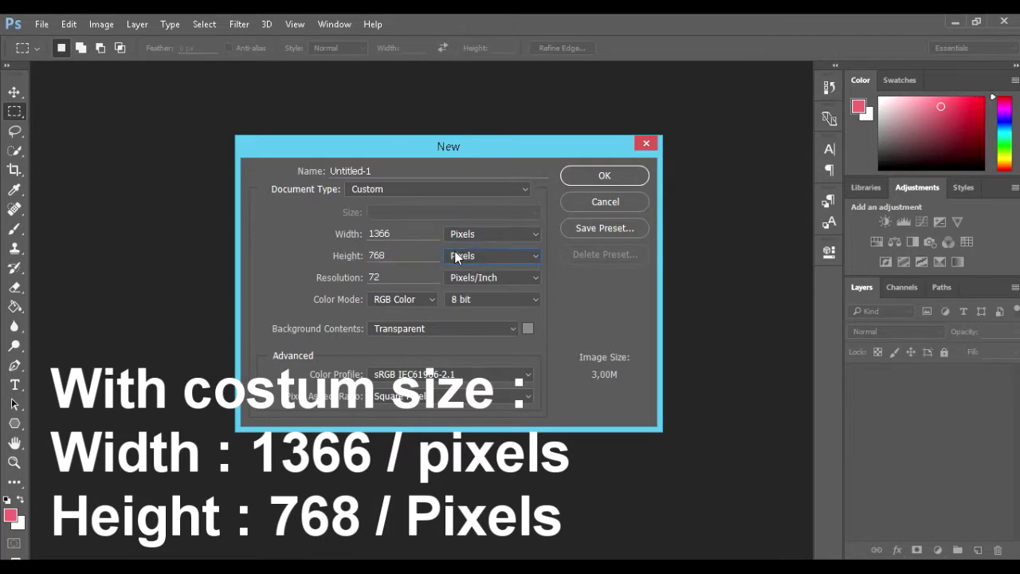
click(483, 330)
click(541, 271)
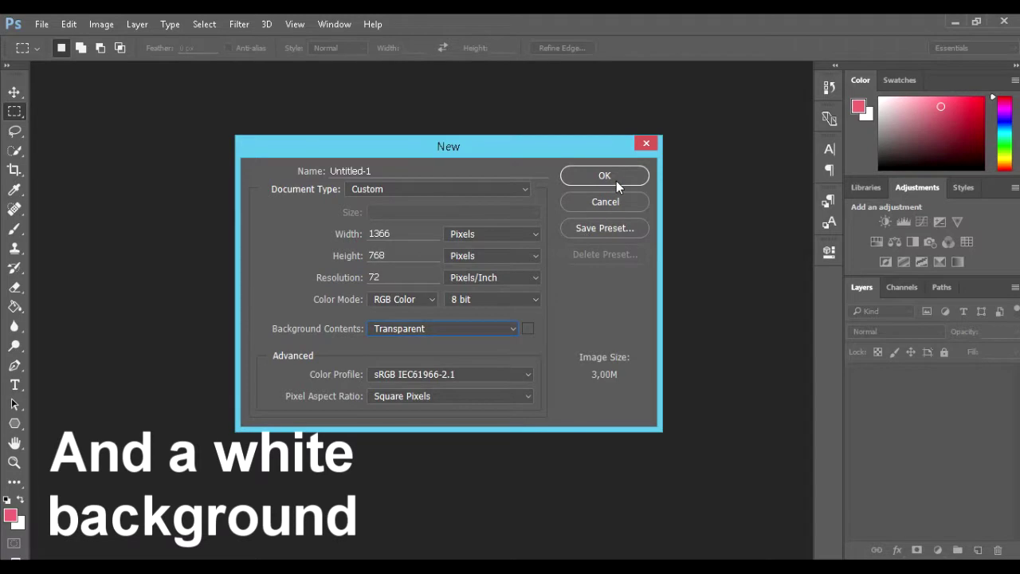
click(423, 335)
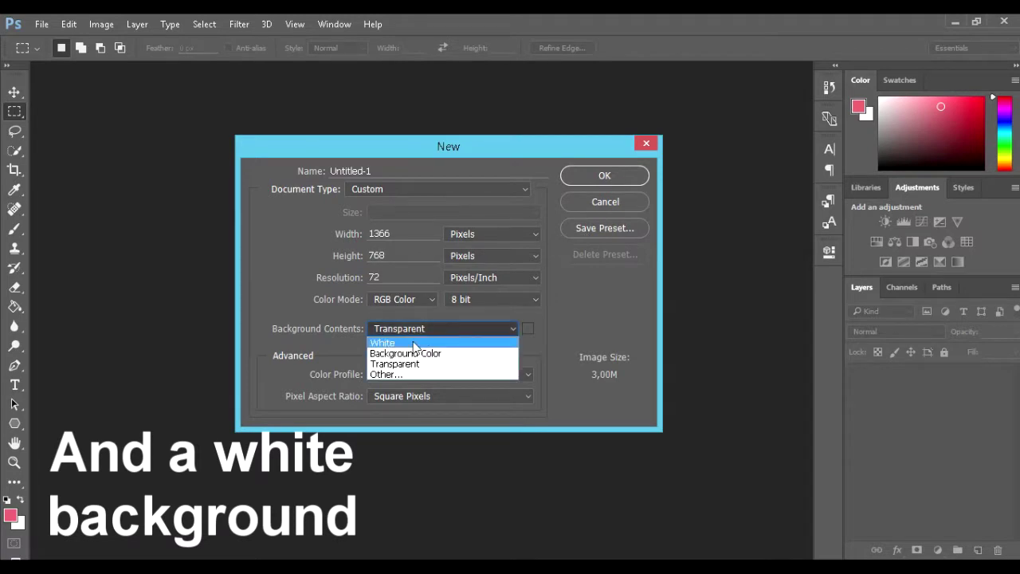
click(414, 343)
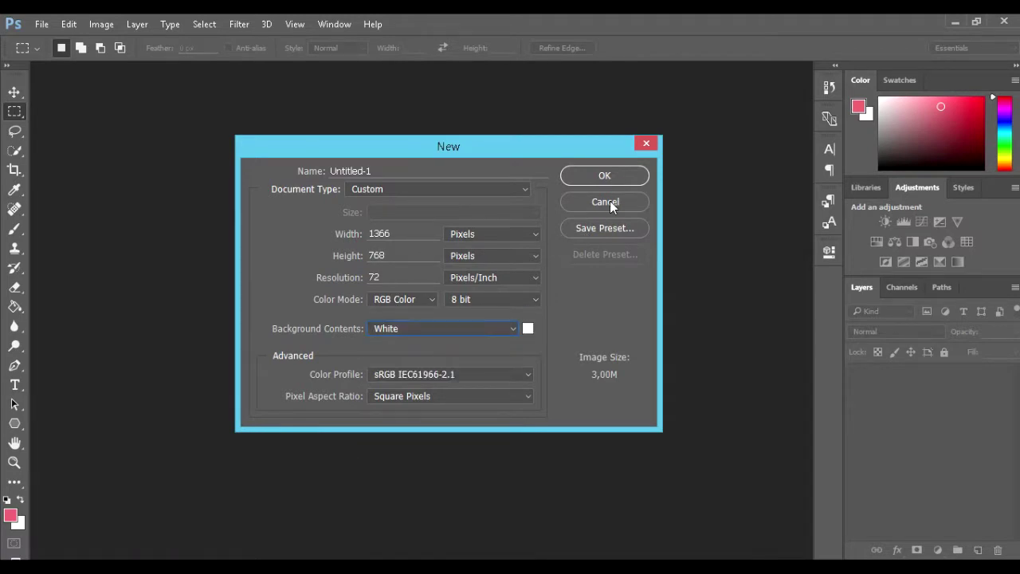
click(608, 179)
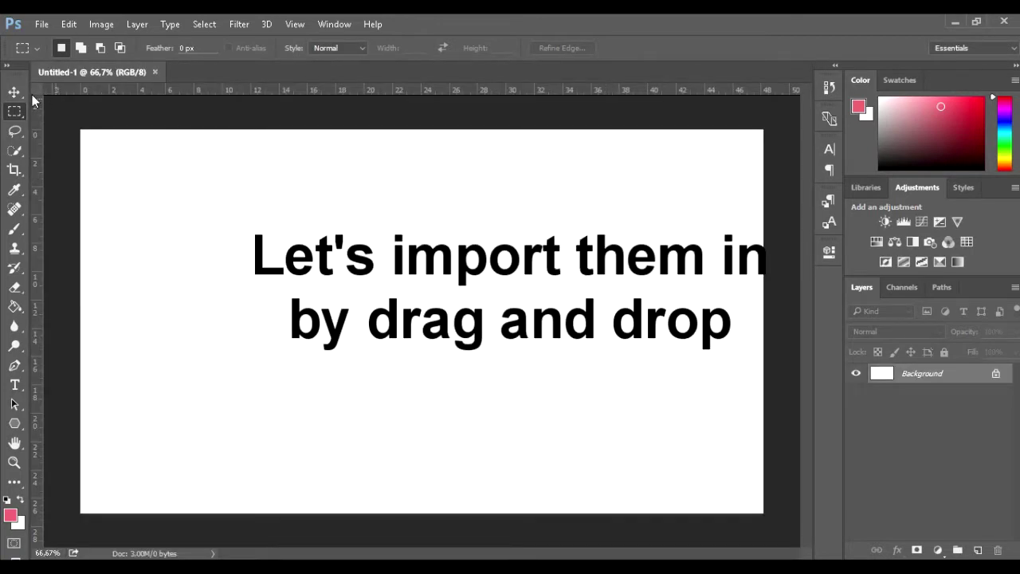
- Drag both mountain-3d-wallpaper-8.jpg and TSIZ57J.jpg from Explorer into the new document
click(14, 92)
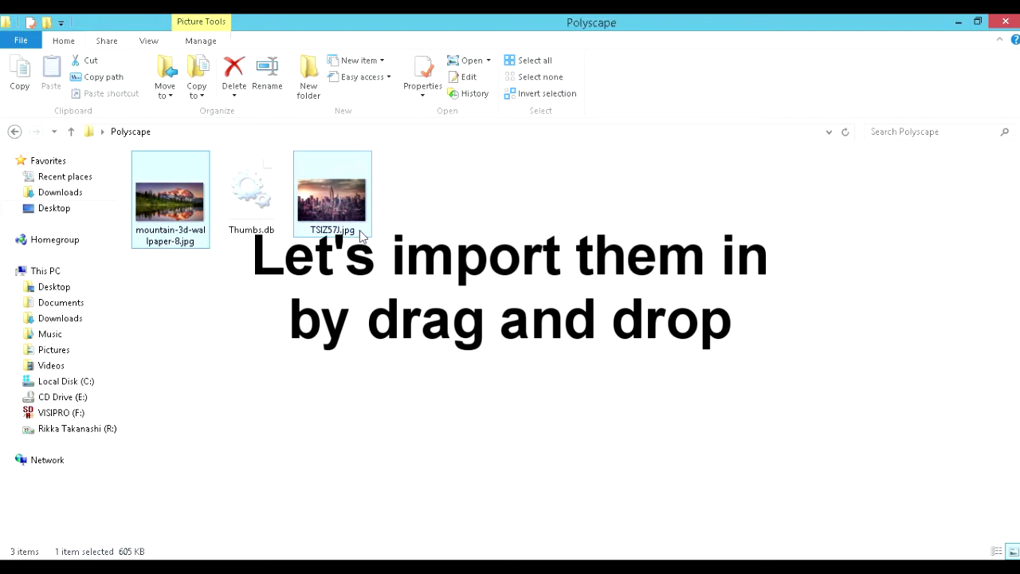
ctrl+click(360, 233)
mouse_move(348, 231)
mouse_down()
mouse_move(159, 550)
mouse_move(357, 386)
mouse_up()
drag(395, 333, 414, 337)
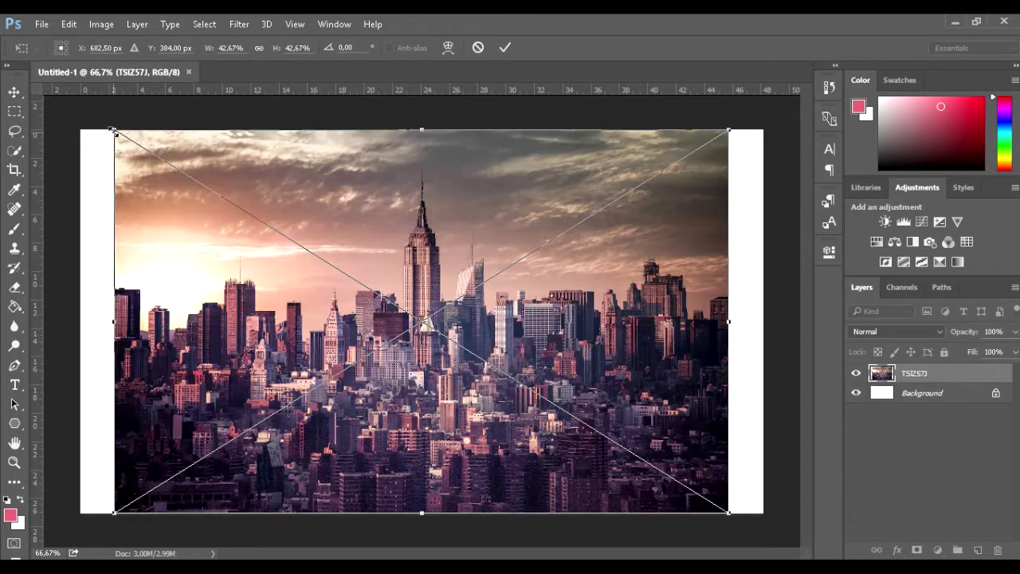
- Scale the city photo to fill the canvas, commit both placements, and stack TSIZ57J above the mountain
drag(114, 129, 73, 103)
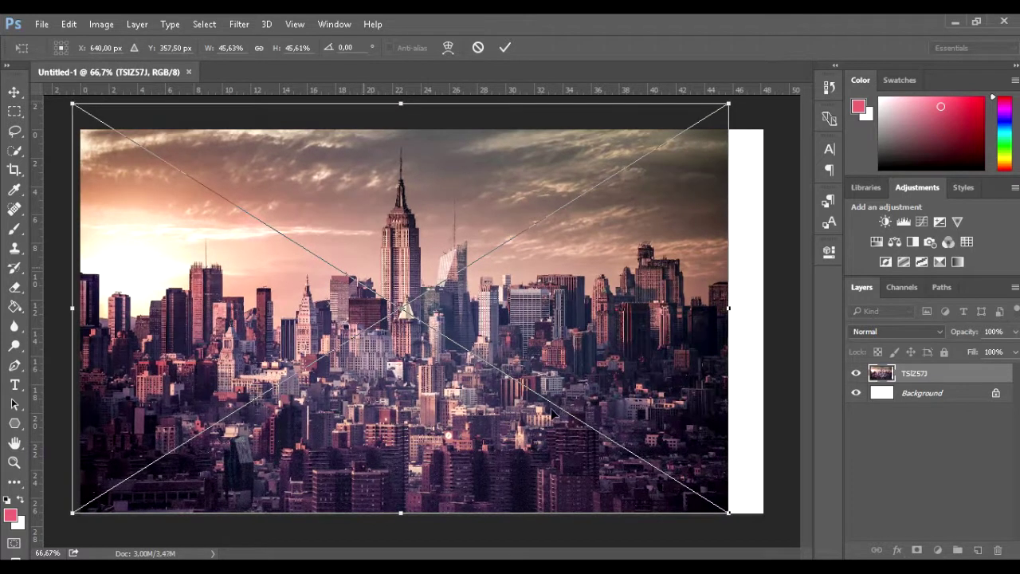
drag(731, 514, 779, 544)
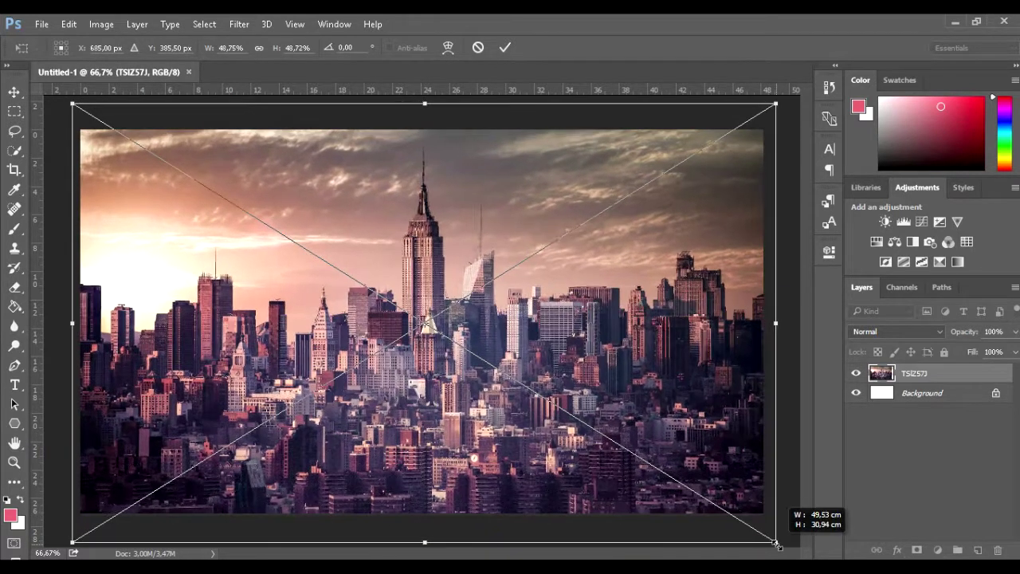
key(Return)
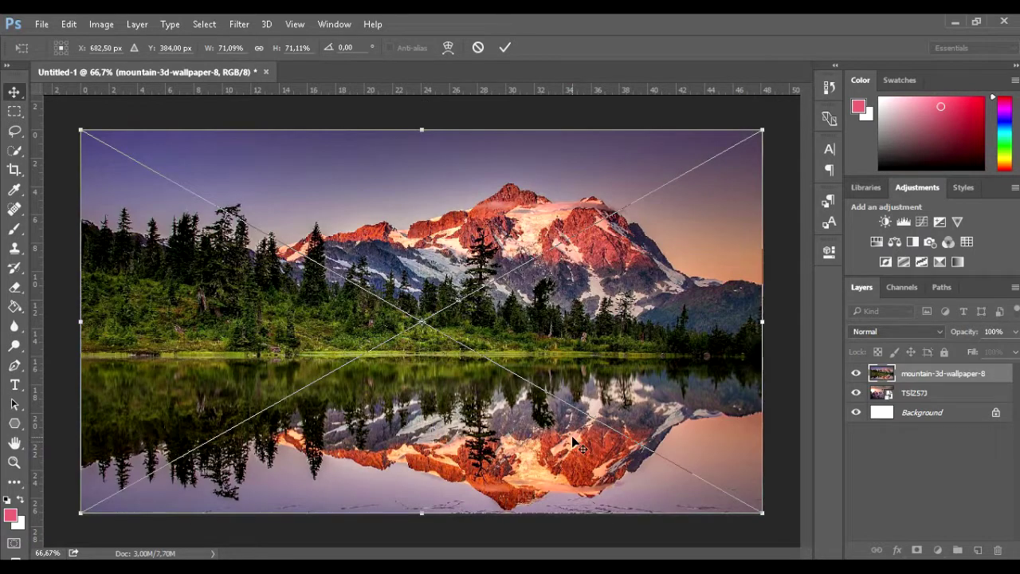
key(Return)
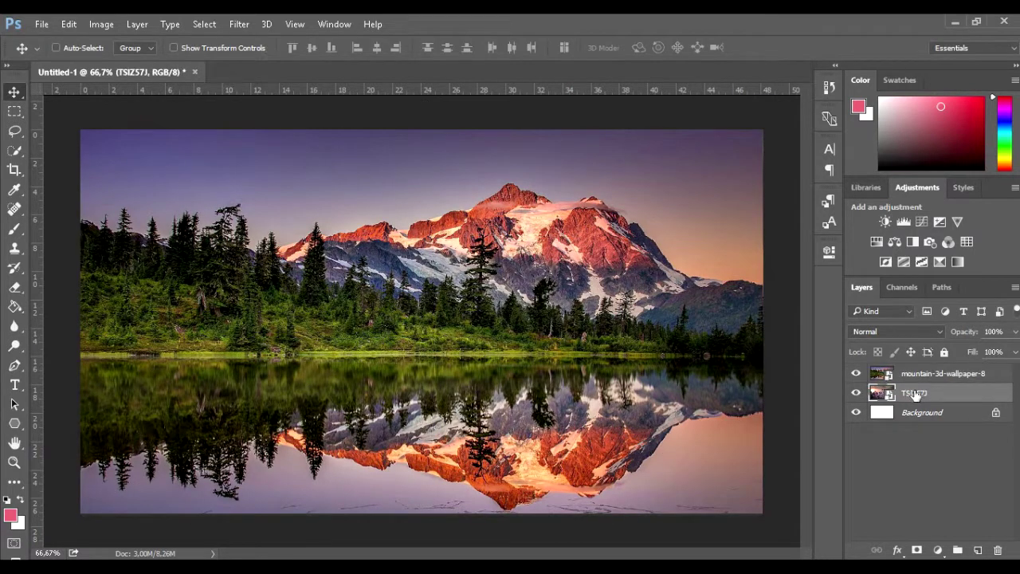
drag(929, 393, 911, 370)
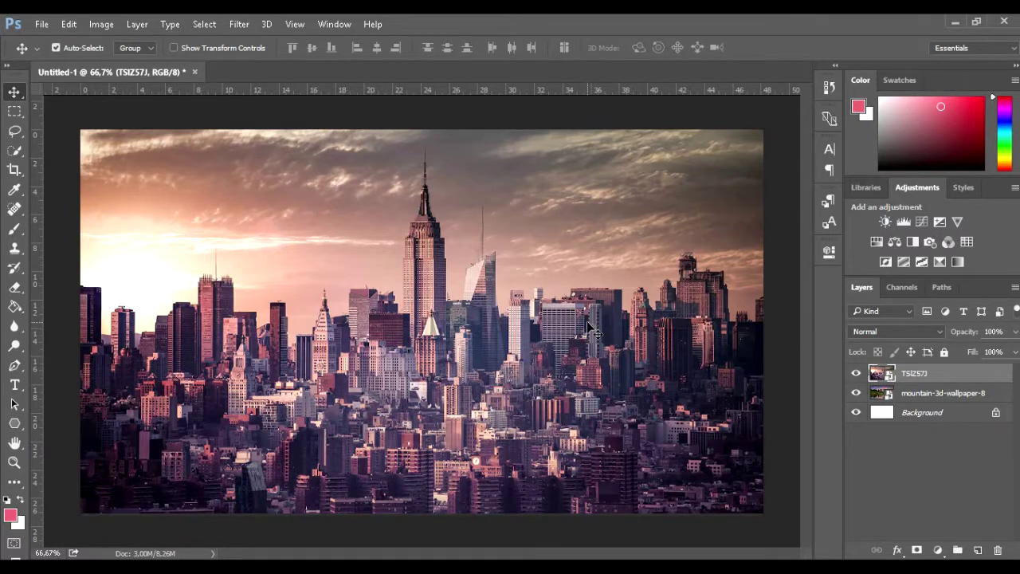
- Enlarge and shift the TSIZ57J city photo with Free Transform to fill the canvas
key(ctrl+t)
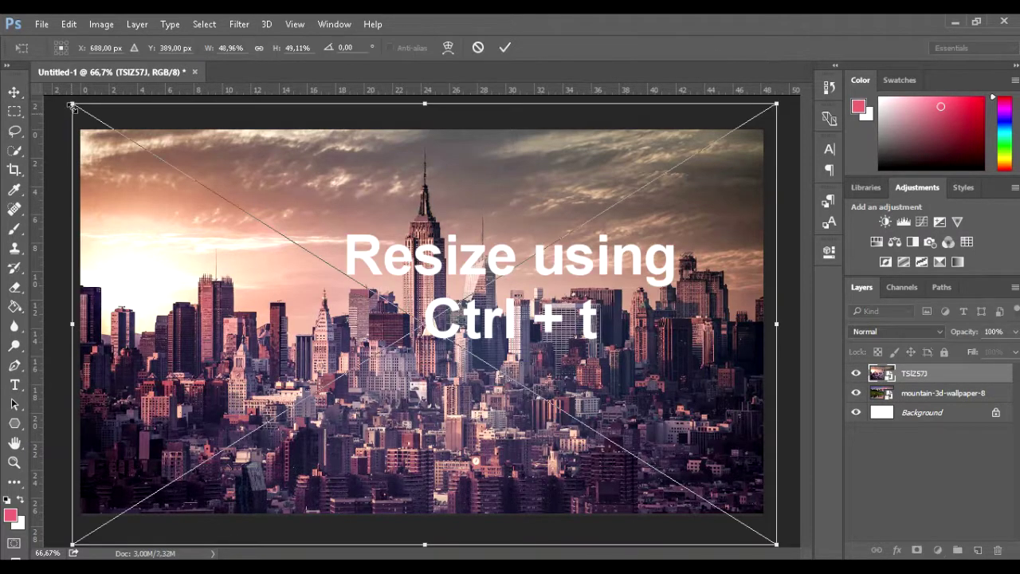
drag(72, 103, 48, 92)
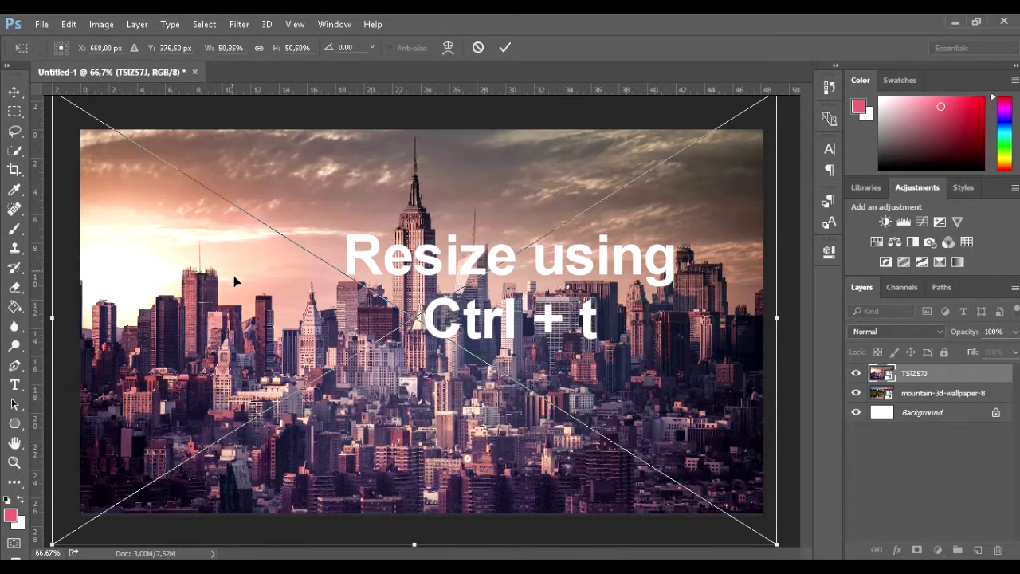
mouse_move(231, 271)
mouse_down()
mouse_move(243, 313)
mouse_move(259, 313)
mouse_up()
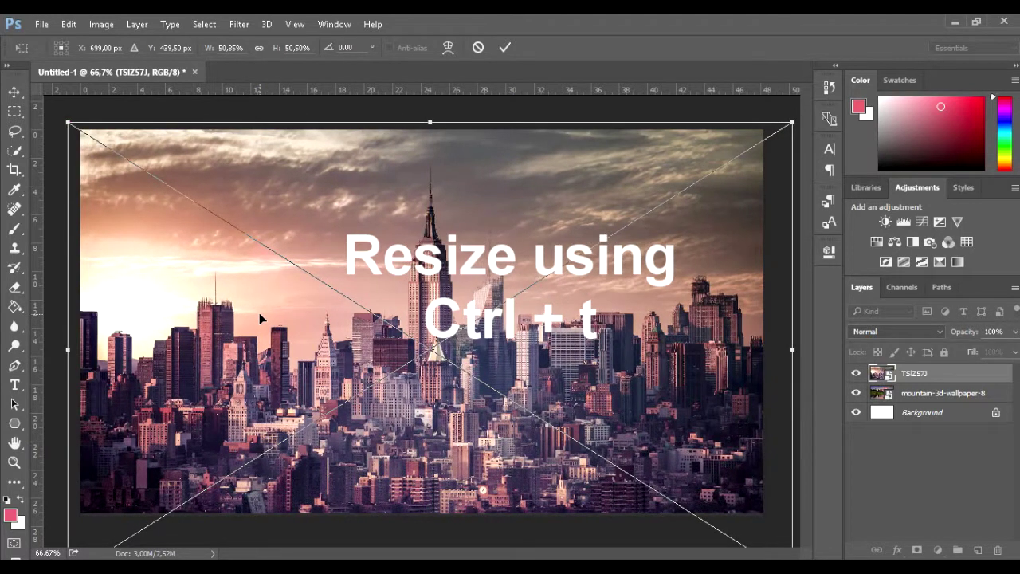
key(Return)
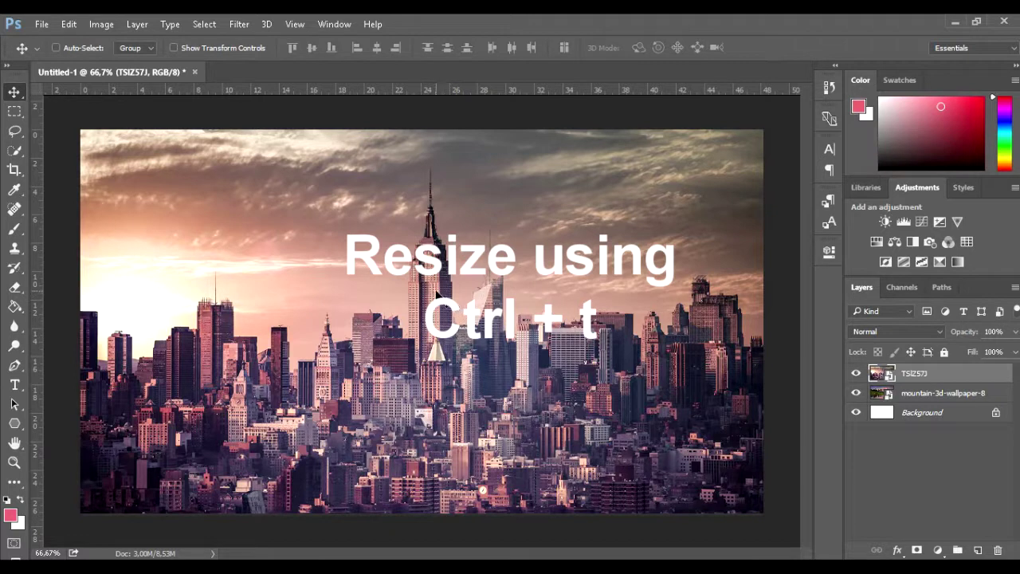
- Hide TSIZ57J and enlarge the mountain photo until it fully covers the canvas
click(856, 373)
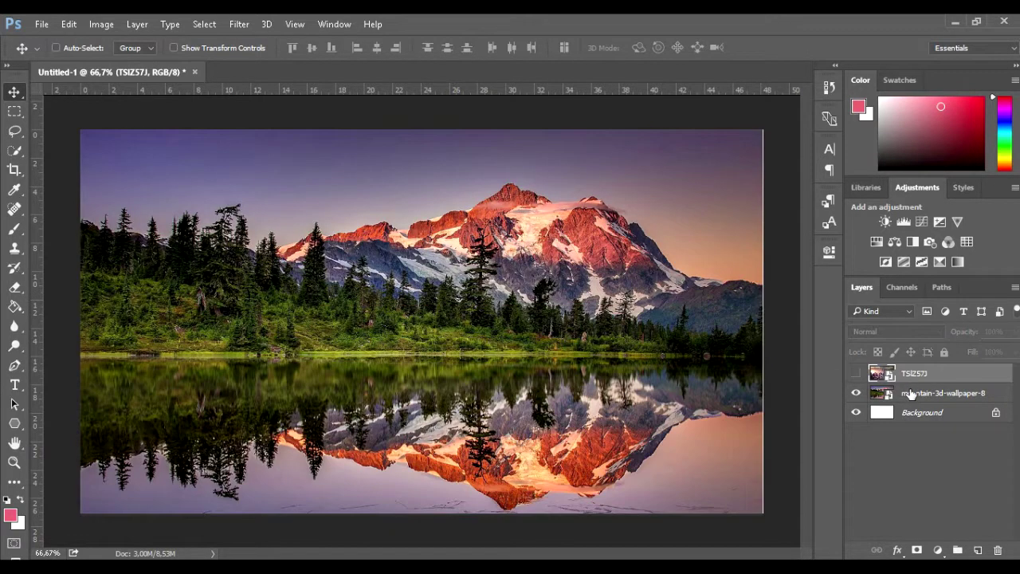
click(909, 393)
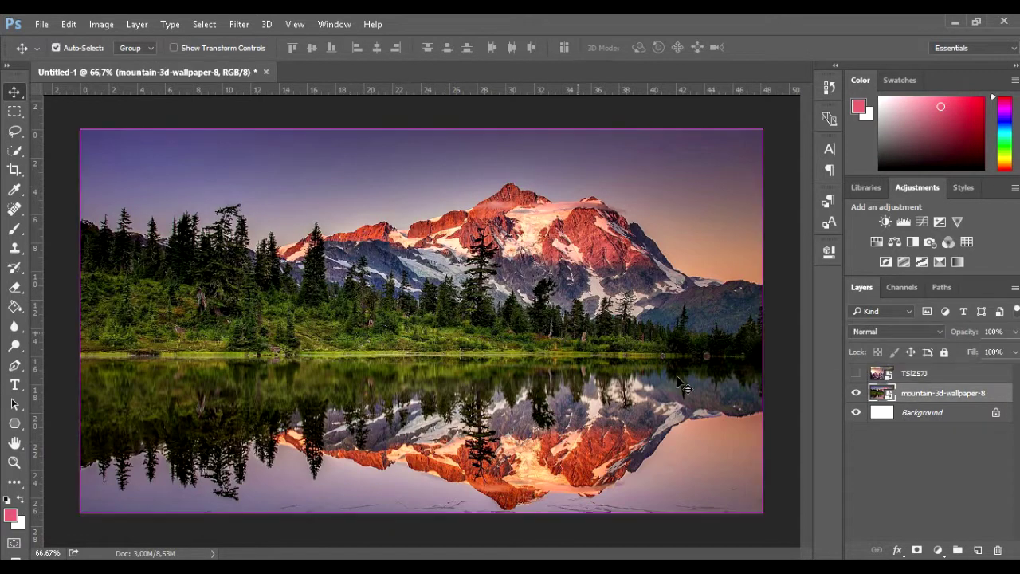
key(ctrl+t)
drag(765, 517, 777, 522)
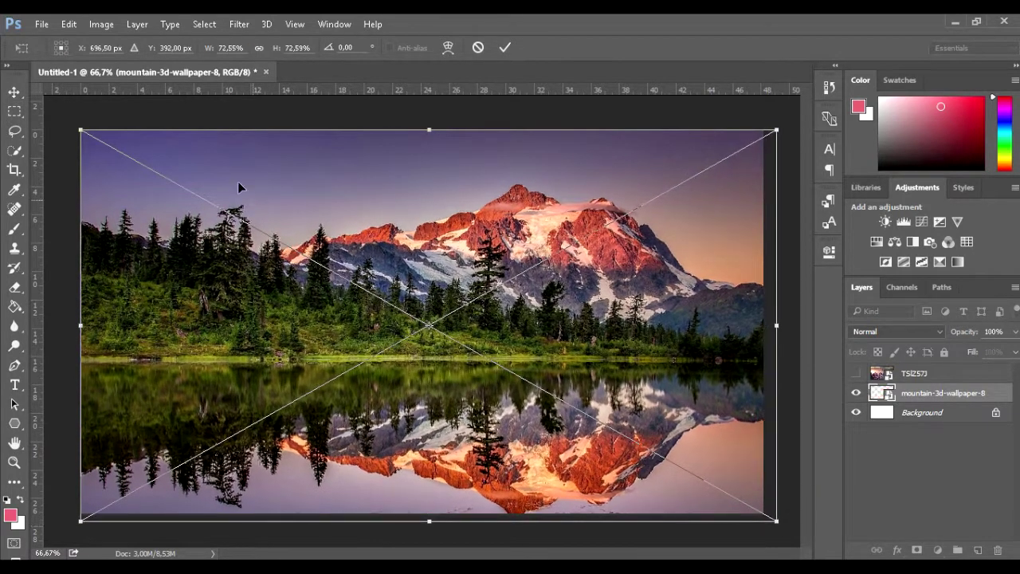
drag(80, 129, 68, 124)
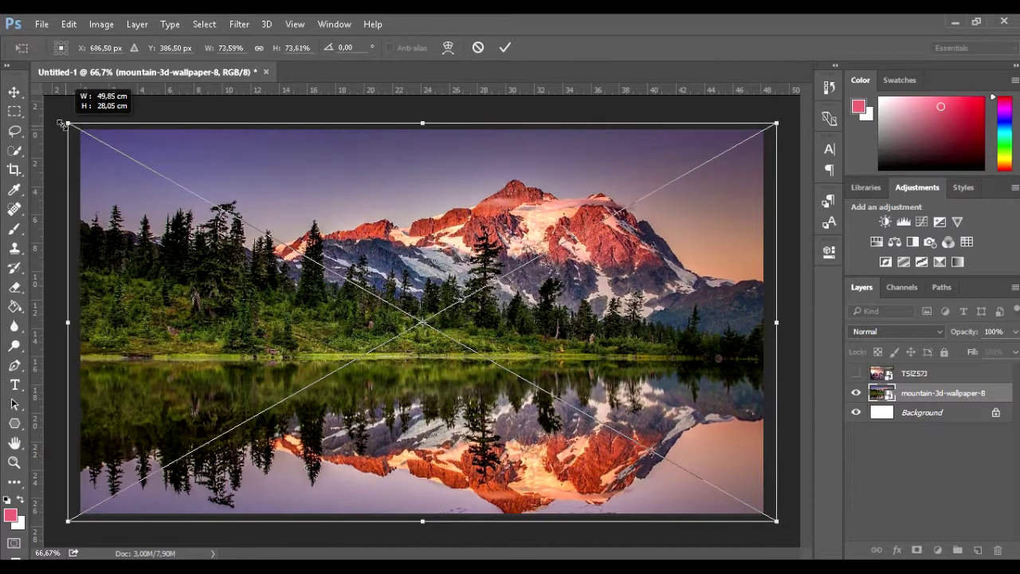
key(Return)
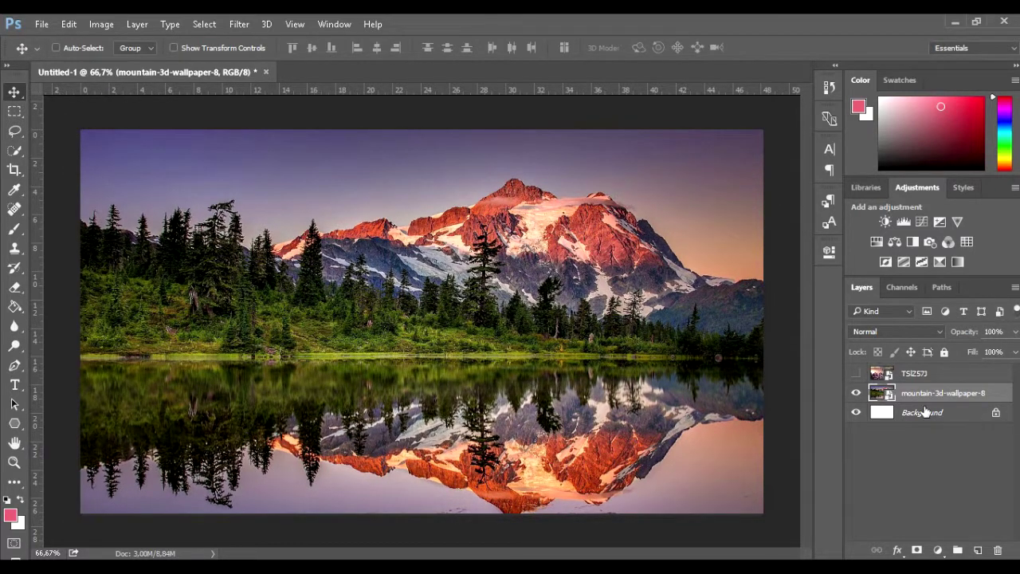
click(908, 379)
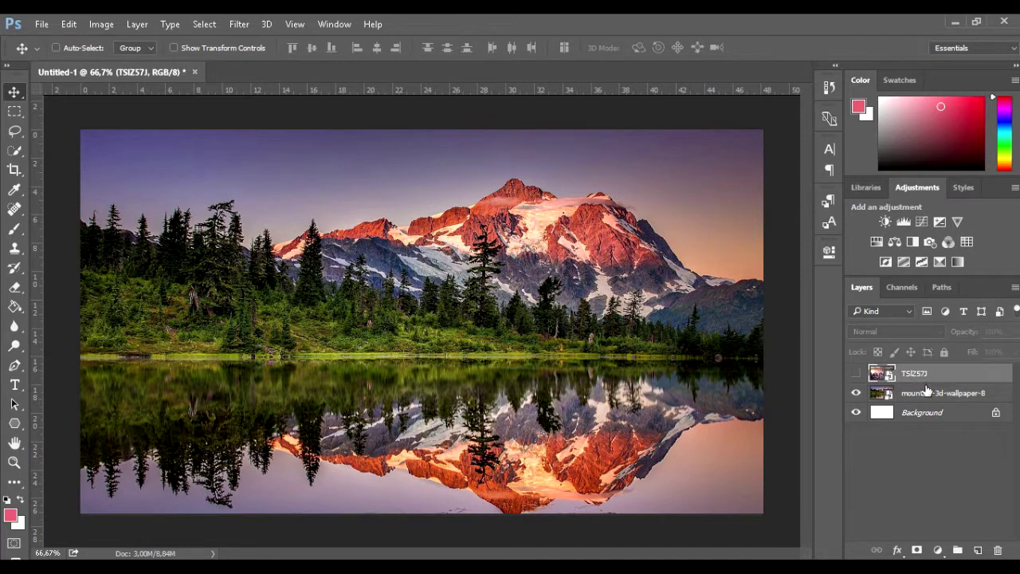
click(926, 392)
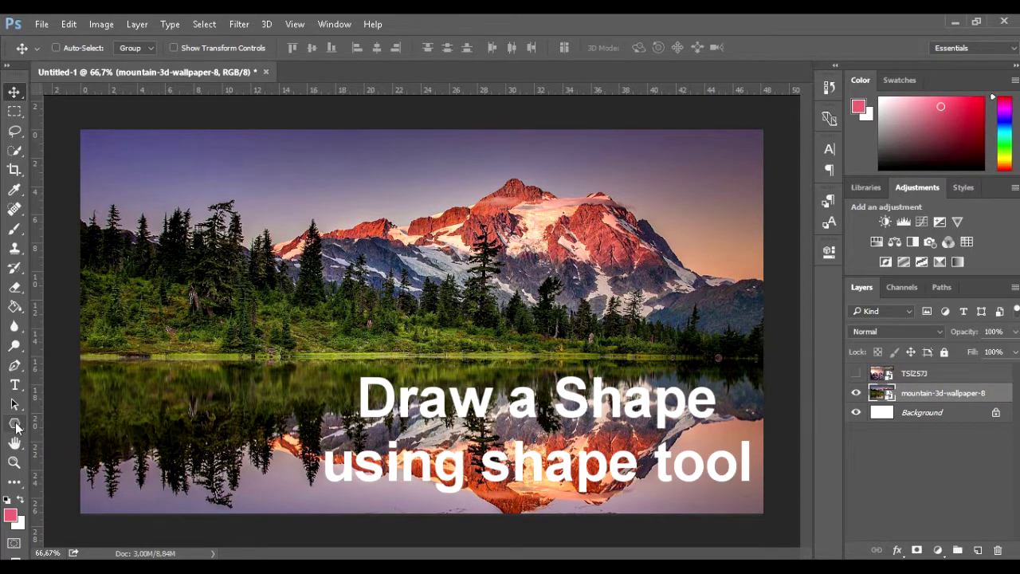
- Switch to the Polygon Tool and set it to 6 sides, undoing a test polygon
click(16, 427)
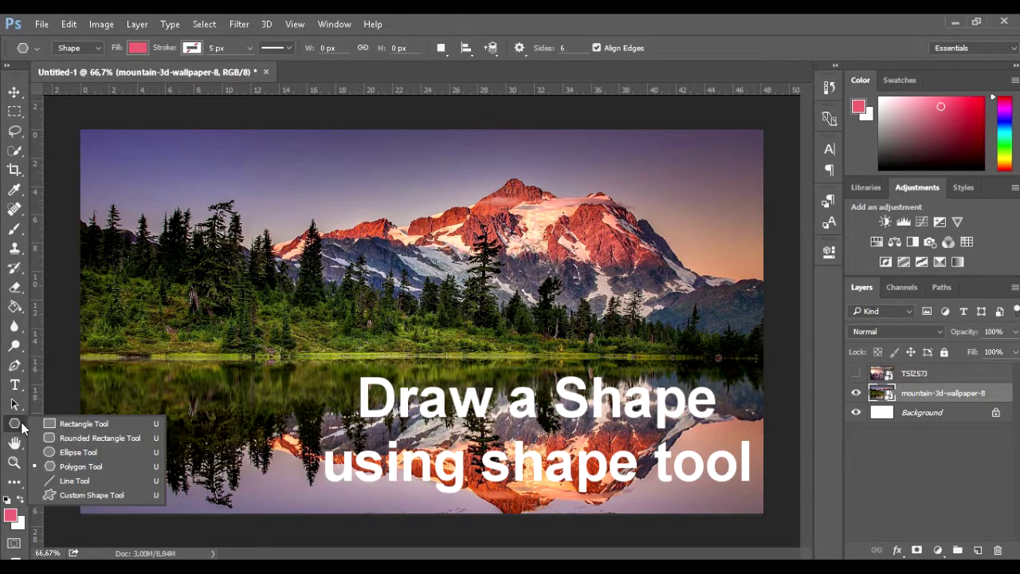
click(92, 466)
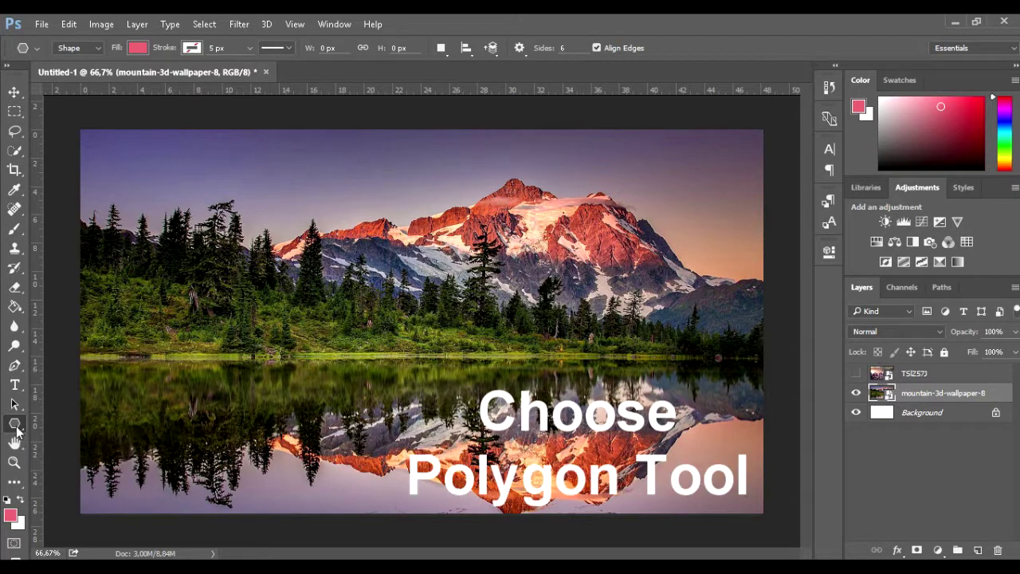
right_click(16, 430)
click(105, 468)
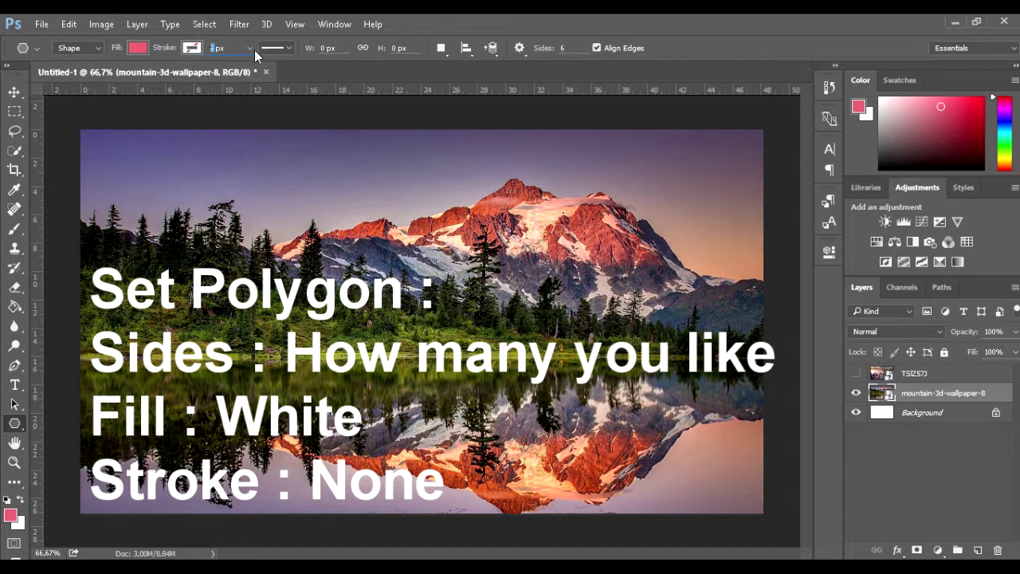
click(572, 48)
drag(320, 208, 379, 248)
key(ctrl+z)
double_click(571, 51)
- Set the polygon fill to white with no stroke, and draw a hexagon
click(140, 48)
click(75, 77)
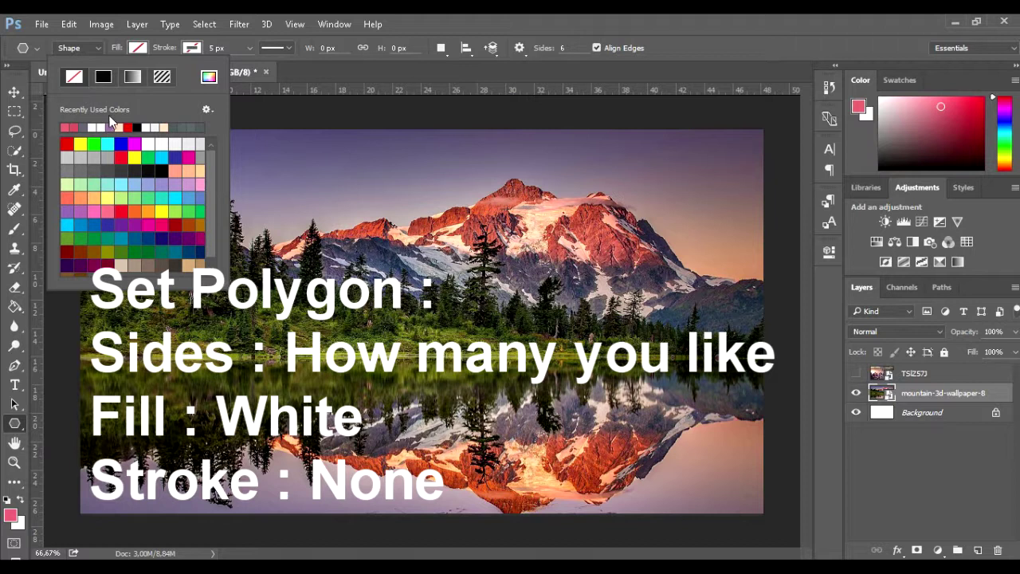
click(101, 126)
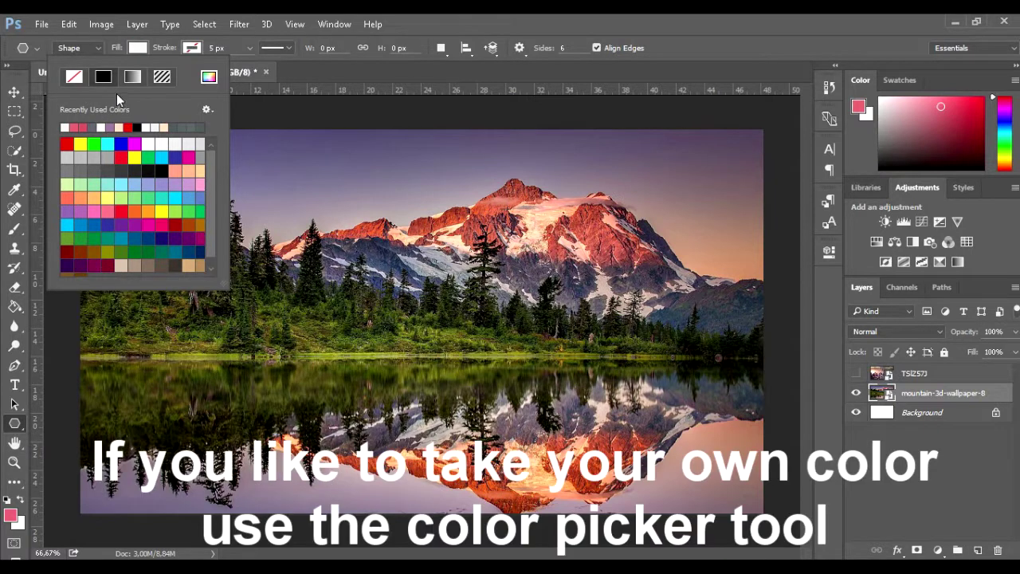
click(209, 77)
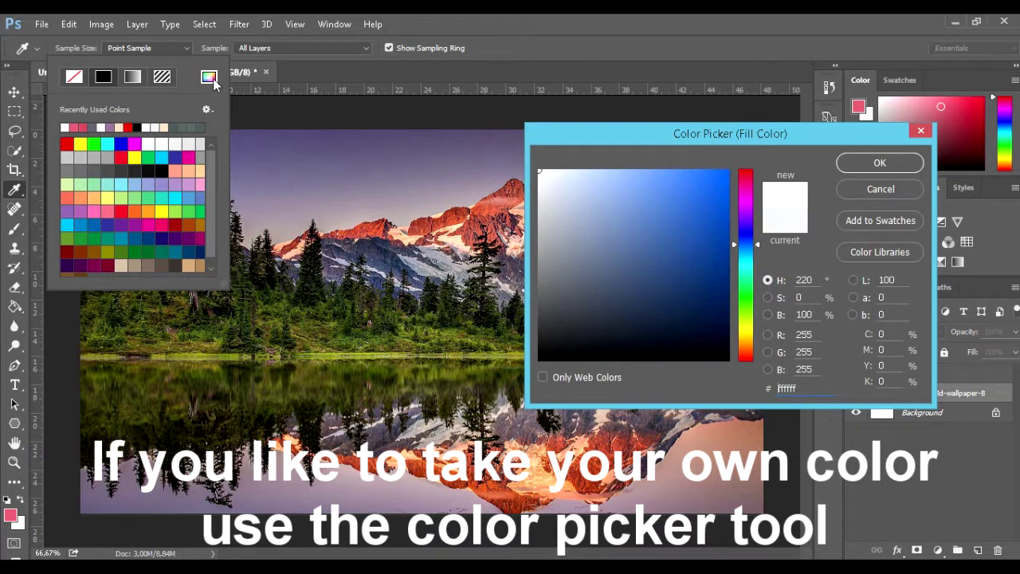
click(880, 162)
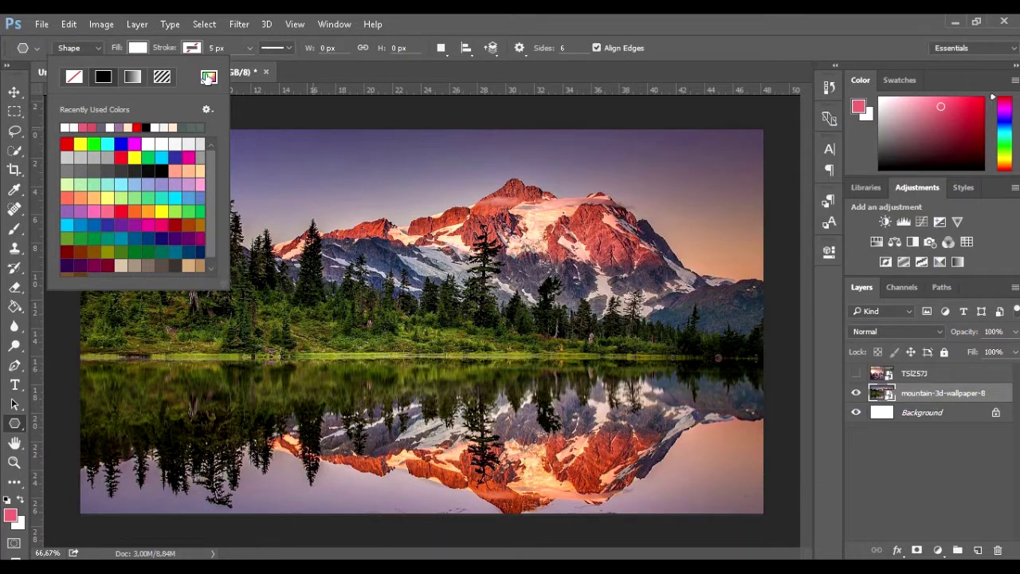
click(191, 47)
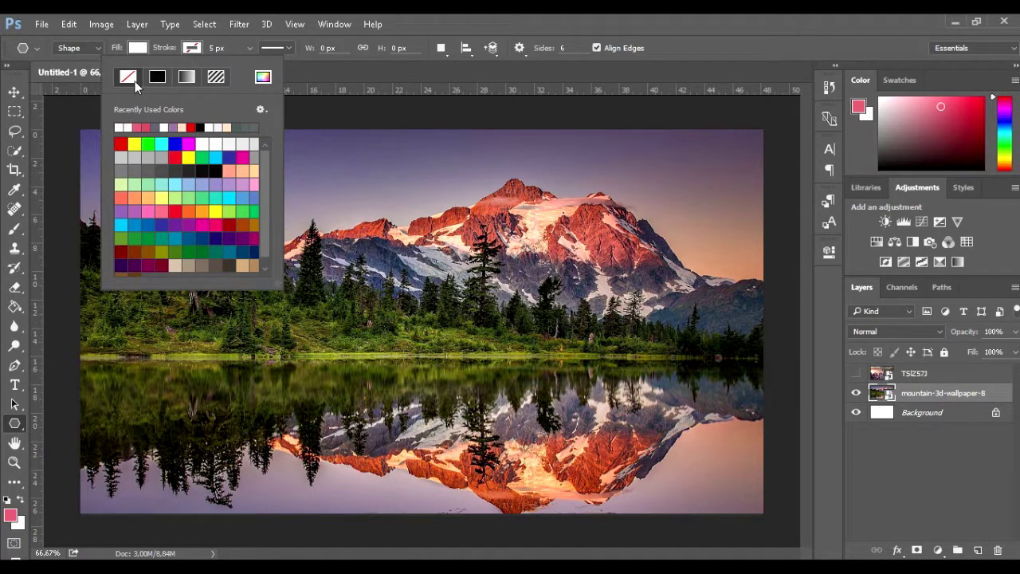
click(189, 49)
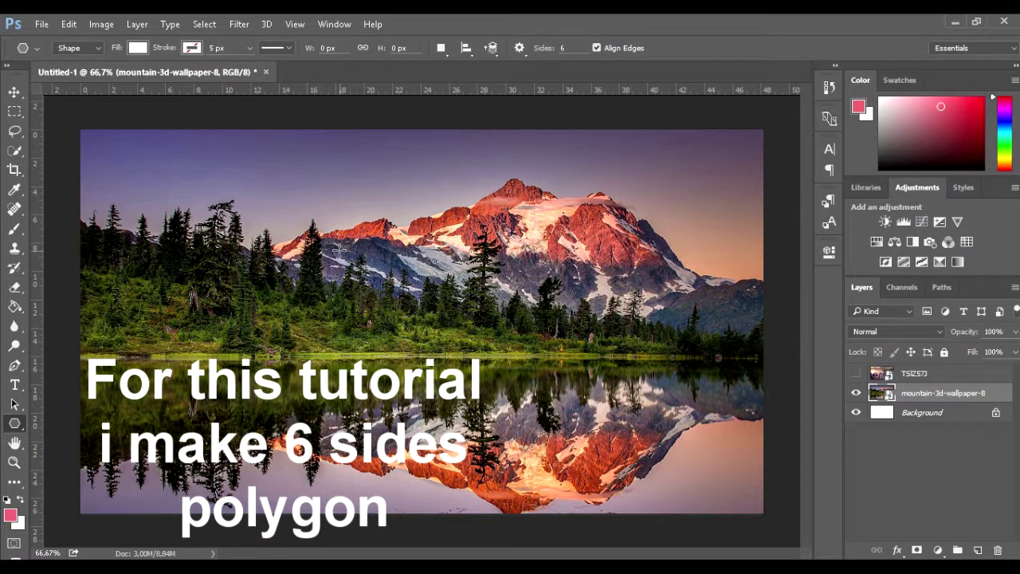
mouse_move(339, 252)
mouse_down()
mouse_move(358, 305)
mouse_move(402, 258)
mouse_move(414, 269)
mouse_move(384, 251)
mouse_move(441, 255)
mouse_up()
- Stack Polygon 1 above TSIZ57J and show the city photo beneath the hexagon
click(14, 92)
drag(891, 395, 868, 371)
click(856, 393)
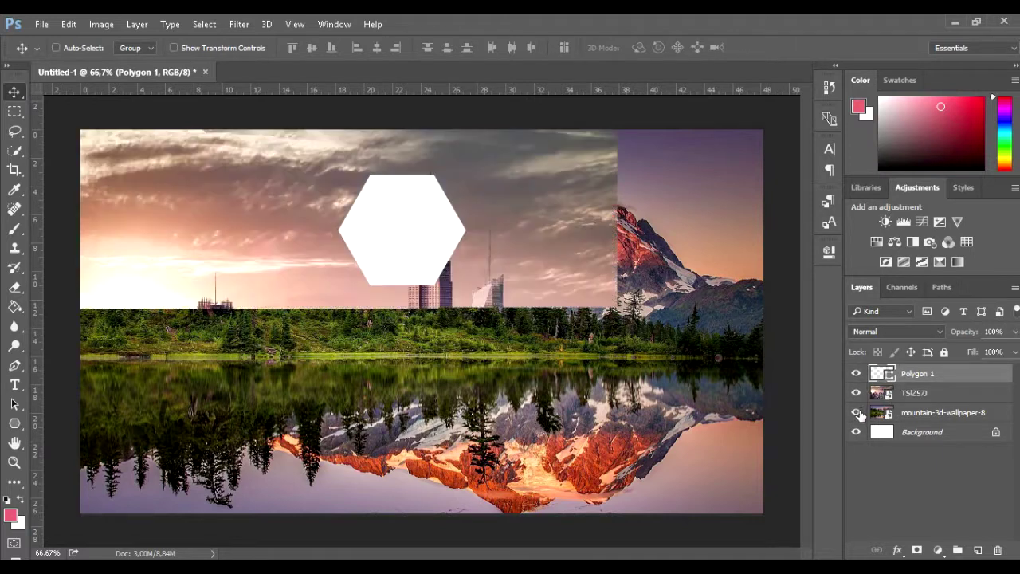
drag(410, 260, 271, 263)
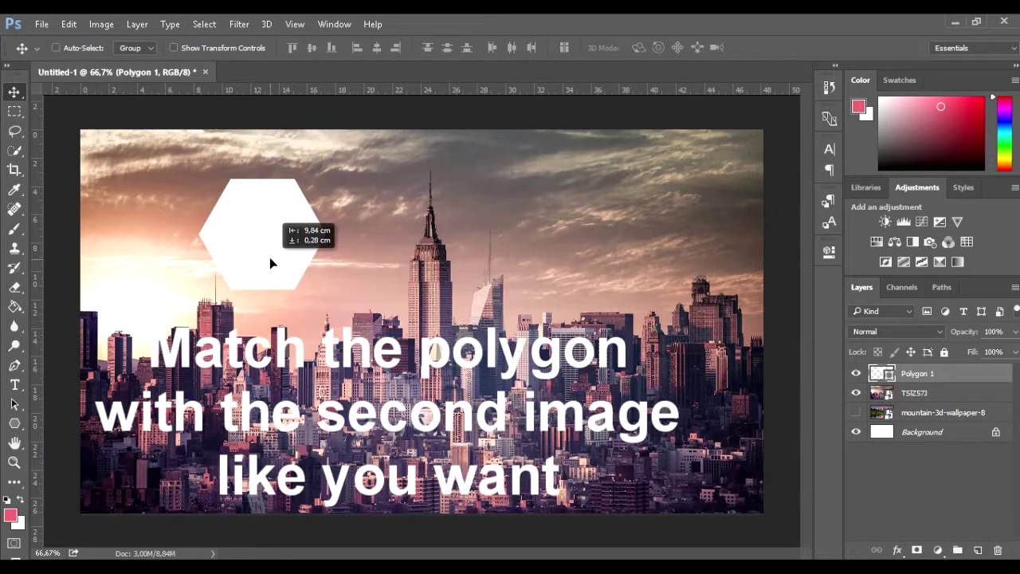
click(906, 395)
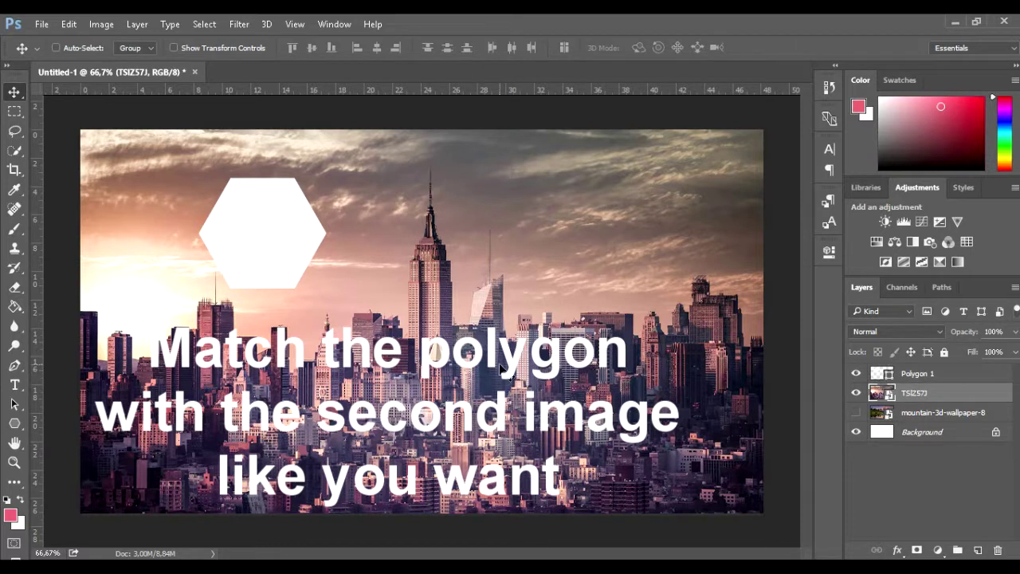
click(856, 413)
click(856, 393)
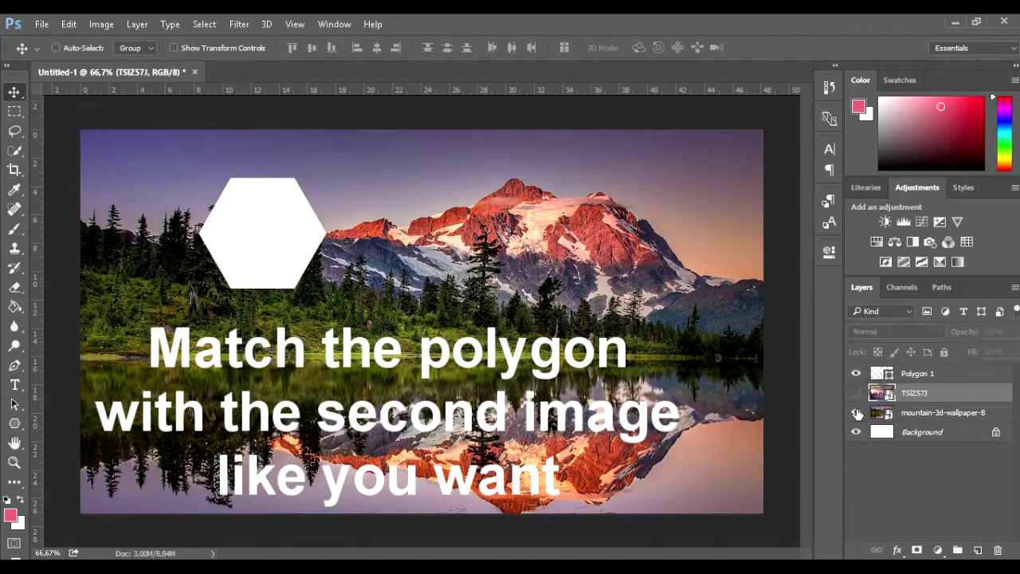
click(855, 413)
click(856, 393)
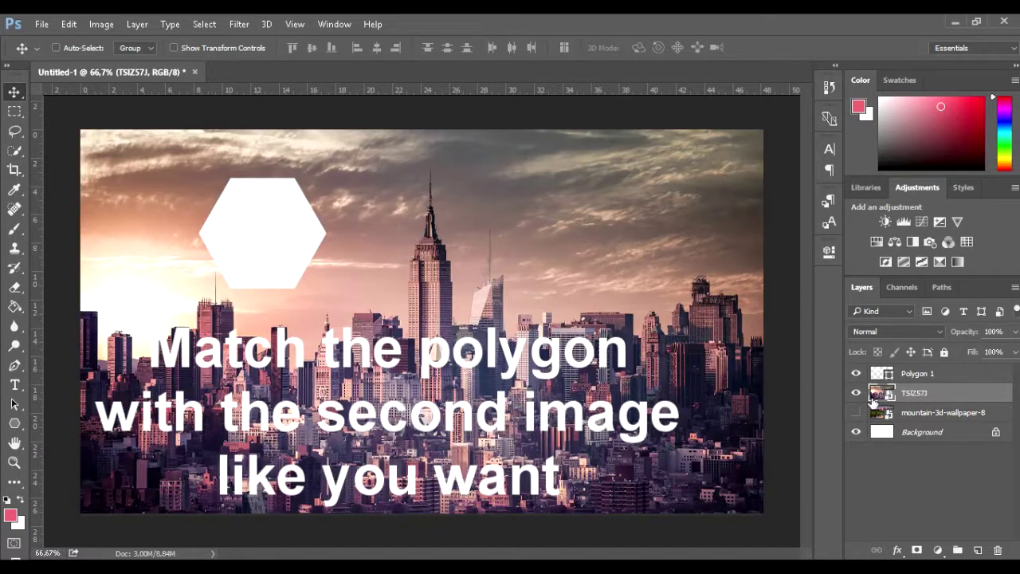
- Place the hexagon over the central towers, shrink it slightly, and duplicate Polygon 1
mouse_move(291, 238)
mouse_down()
mouse_move(336, 249)
mouse_move(455, 229)
mouse_up()
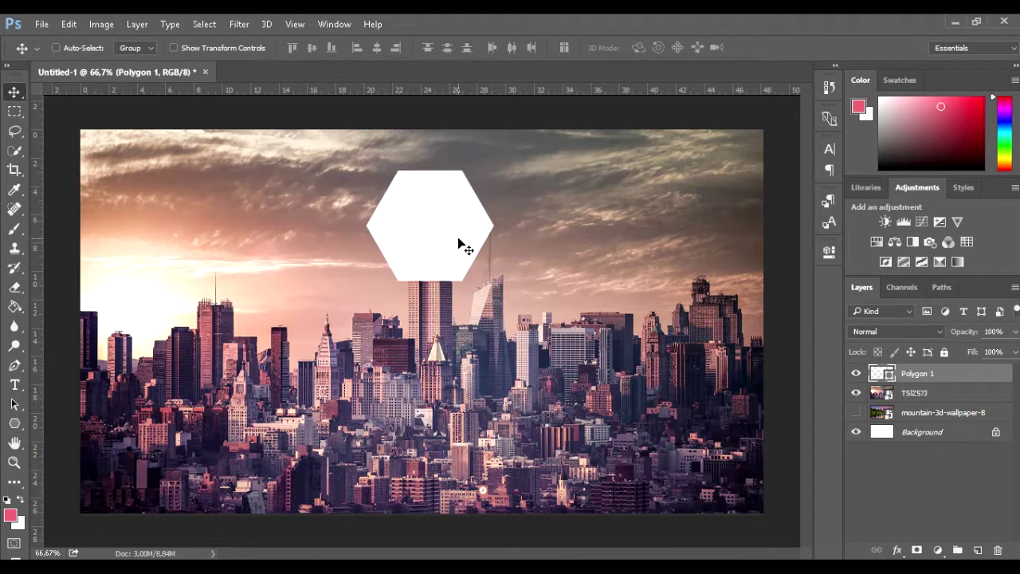
key(ctrl+t)
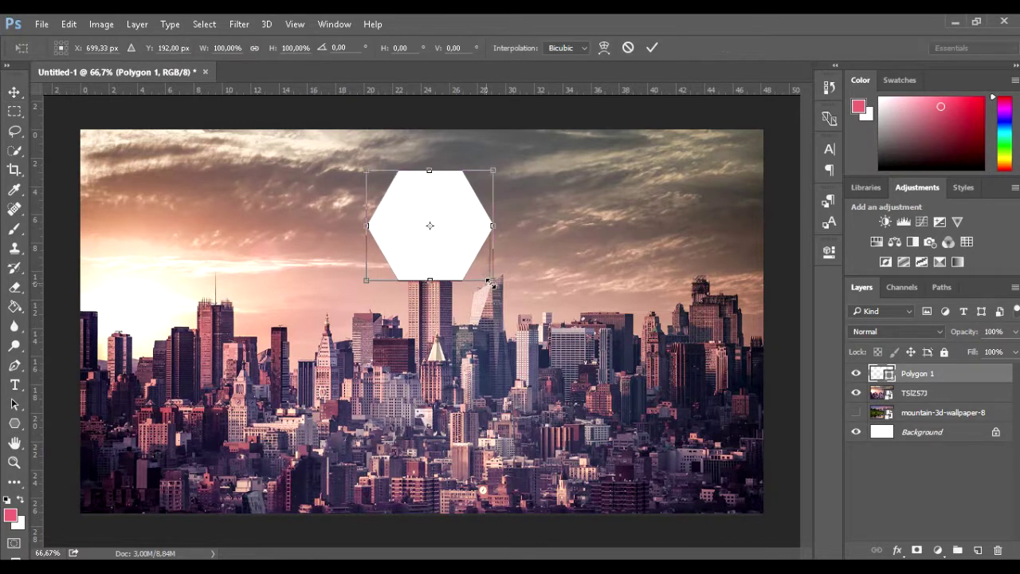
drag(492, 285, 492, 283)
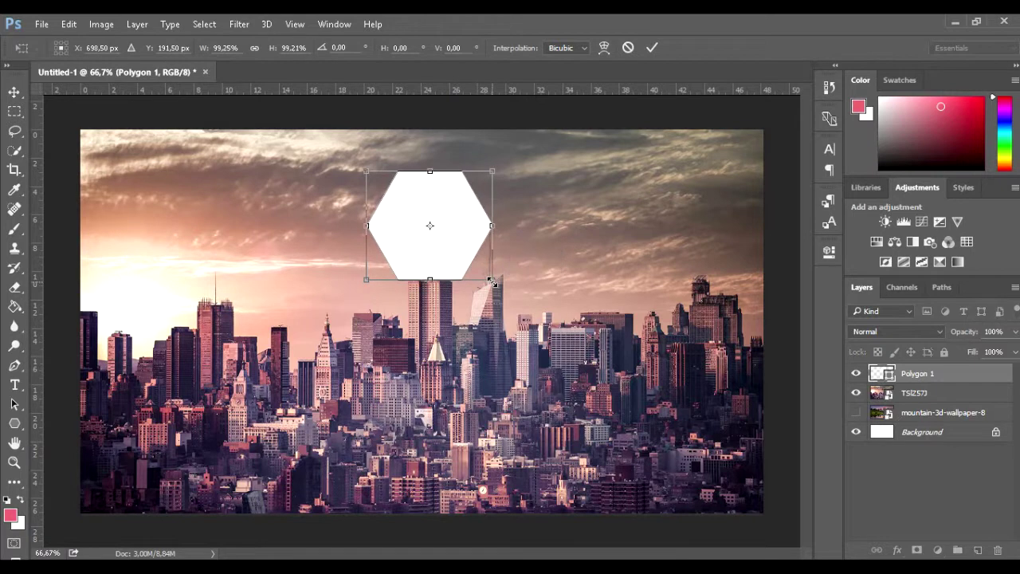
key(Return)
drag(941, 381, 977, 546)
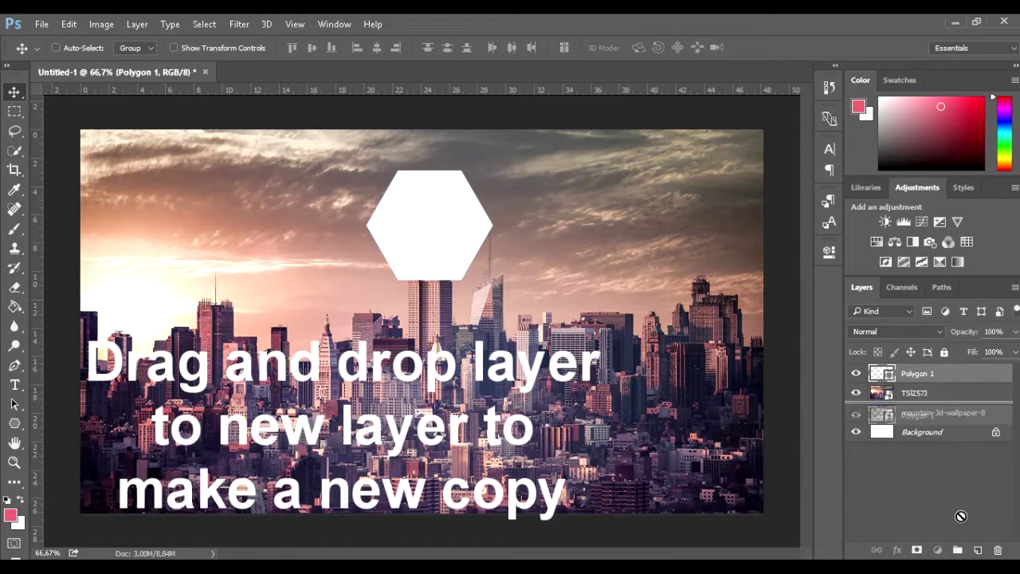
- Move the duplicate hexagon down-right of the first and scale it smaller
mouse_move(469, 244)
mouse_down()
mouse_move(570, 310)
mouse_move(569, 297)
mouse_up()
key(ctrl+t)
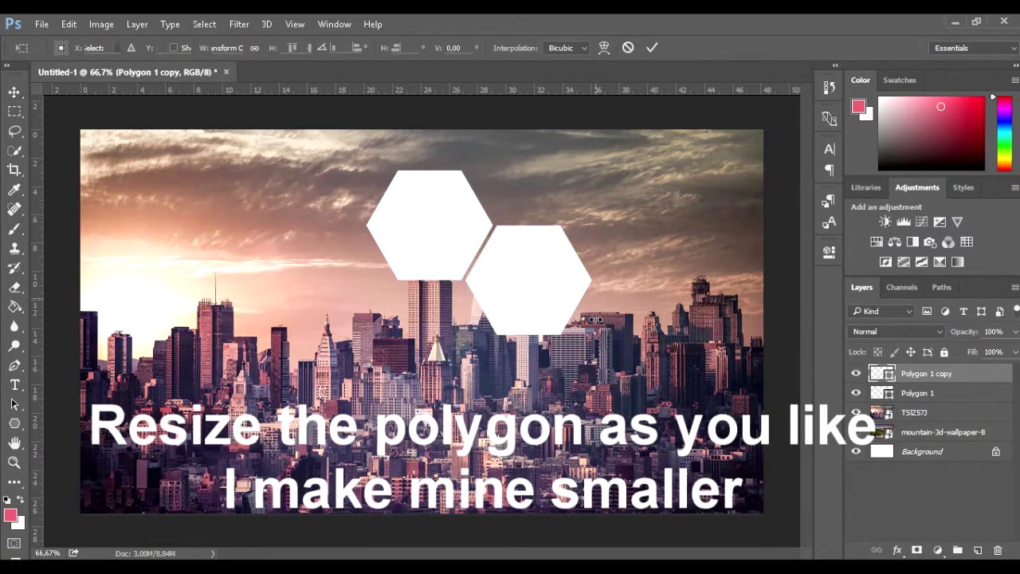
drag(594, 335, 588, 329)
mouse_move(562, 307)
mouse_down()
mouse_move(547, 295)
mouse_move(544, 302)
mouse_up()
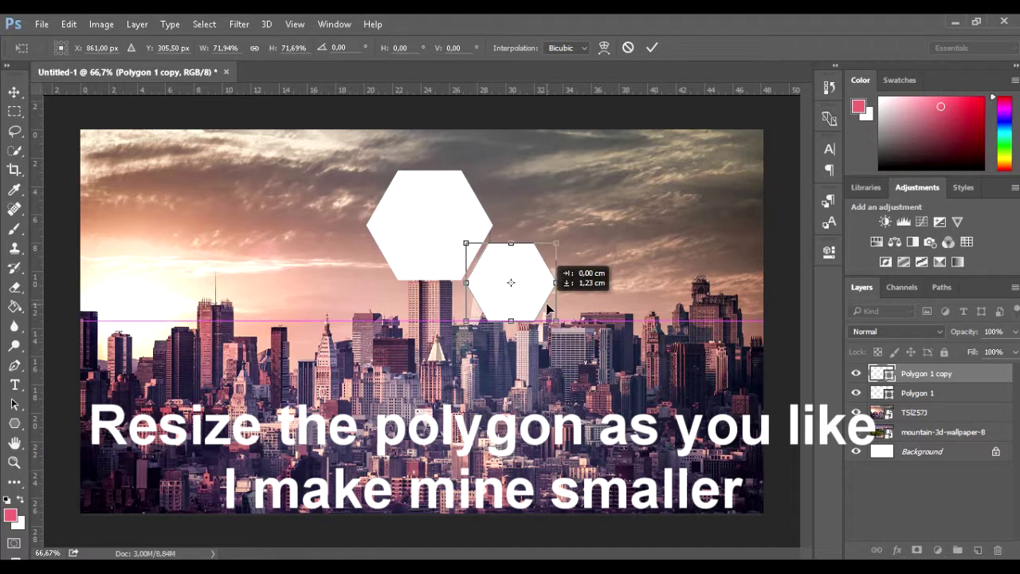
drag(545, 303, 536, 297)
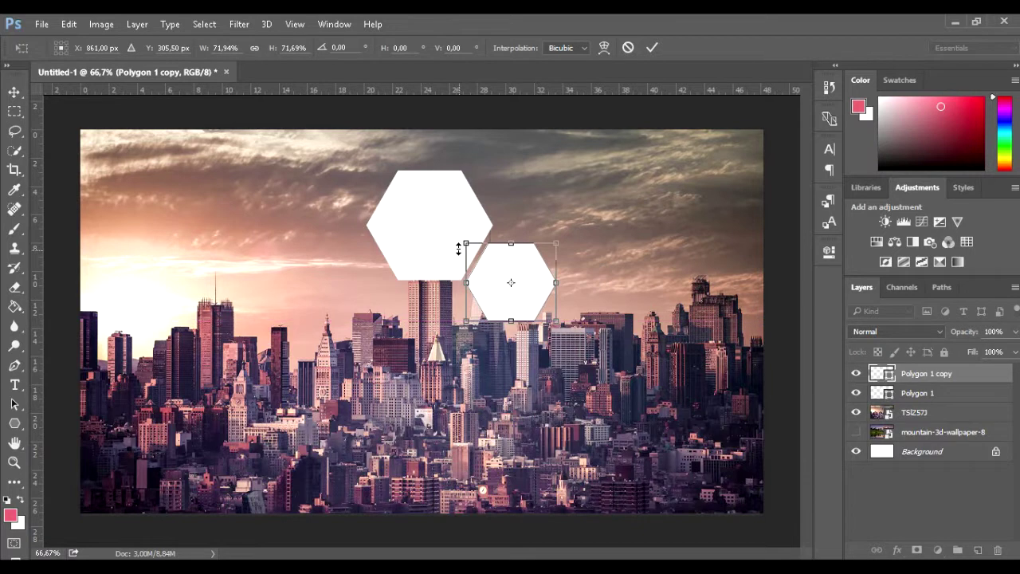
drag(560, 239, 563, 237)
drag(545, 270, 544, 293)
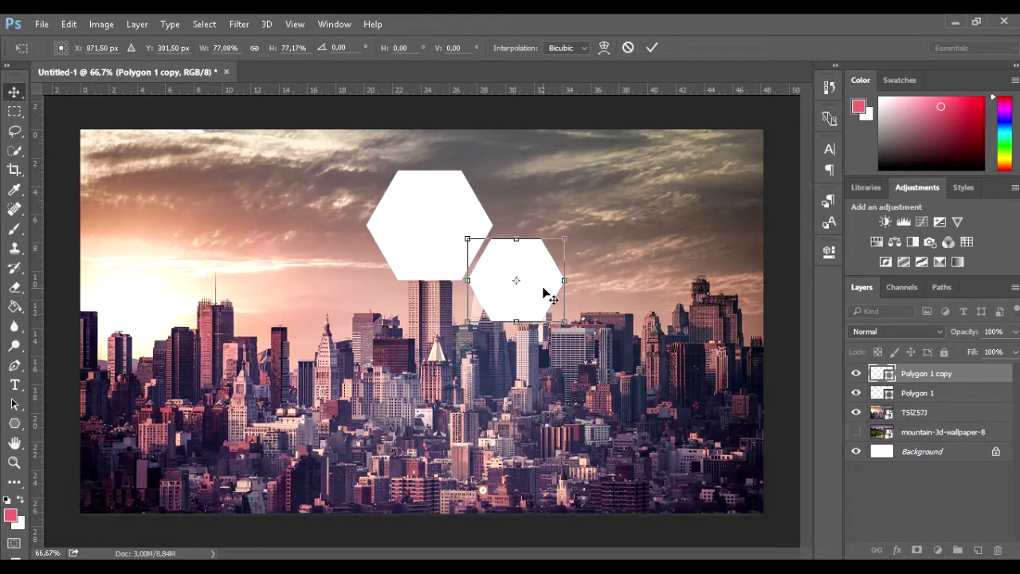
key(Return)
drag(544, 295, 546, 299)
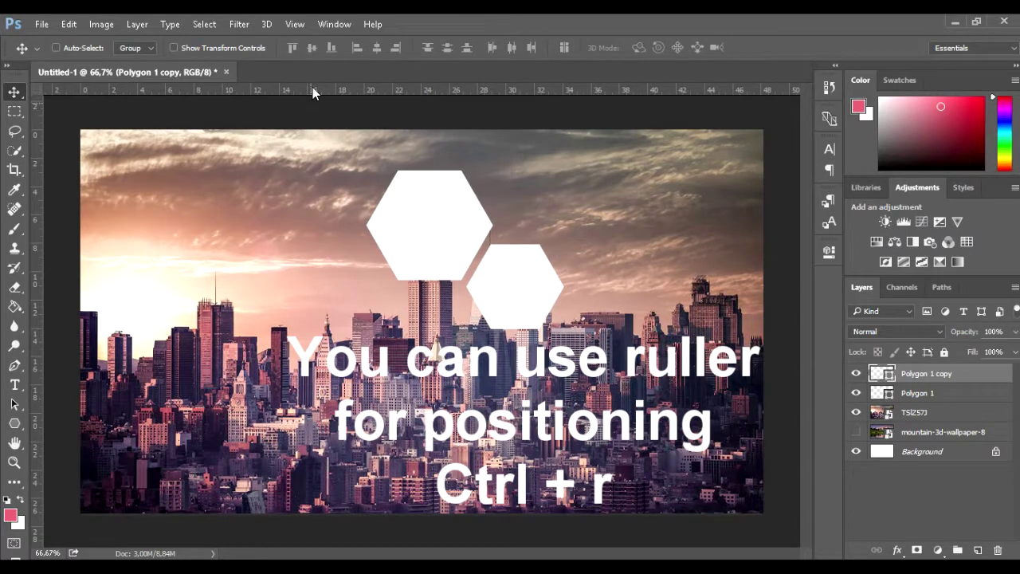
- Check alignment with a temporary horizontal guide, then duplicate the small hexagon's layer
drag(312, 93, 354, 284)
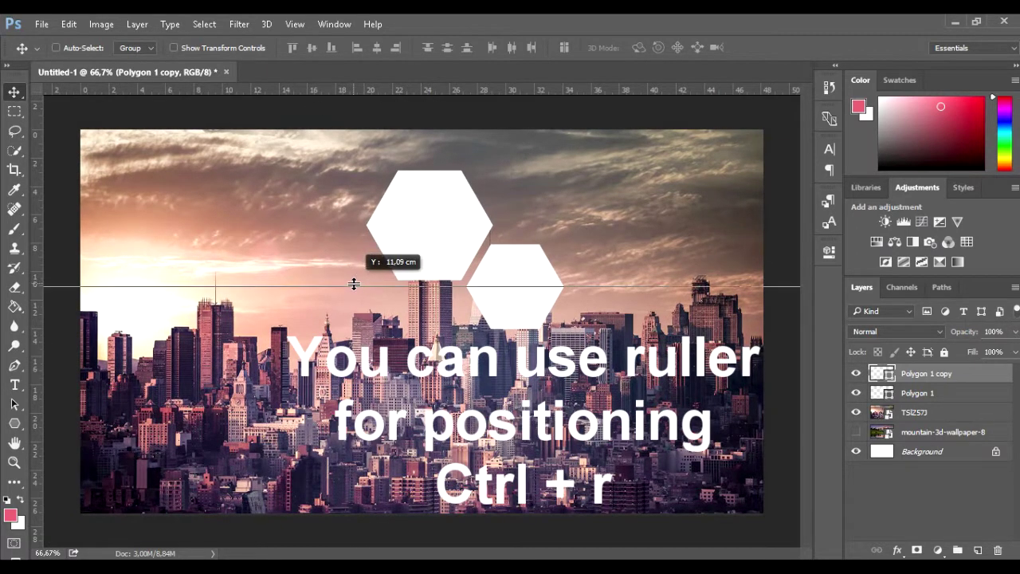
drag(353, 284, 346, 92)
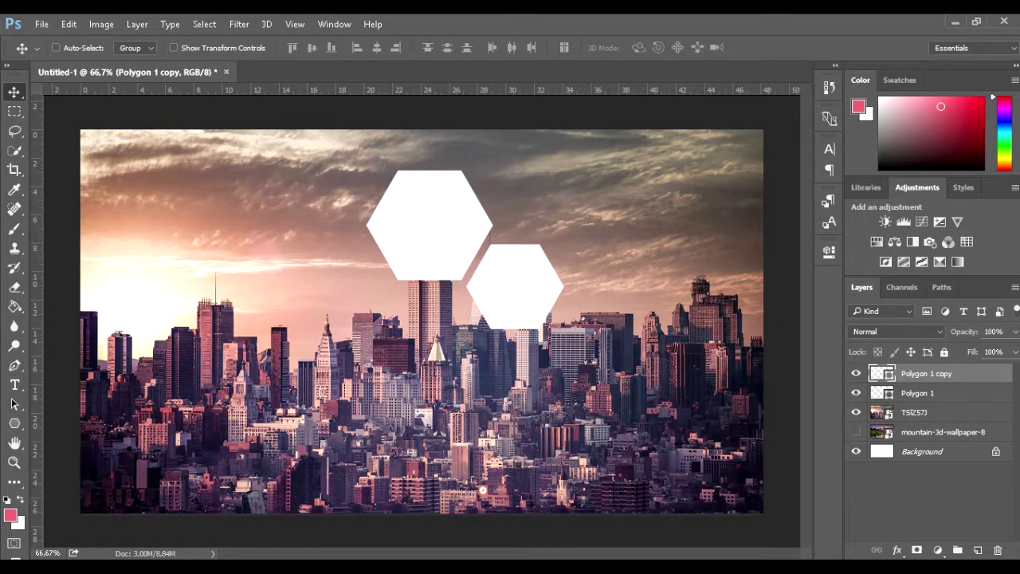
drag(931, 374, 977, 550)
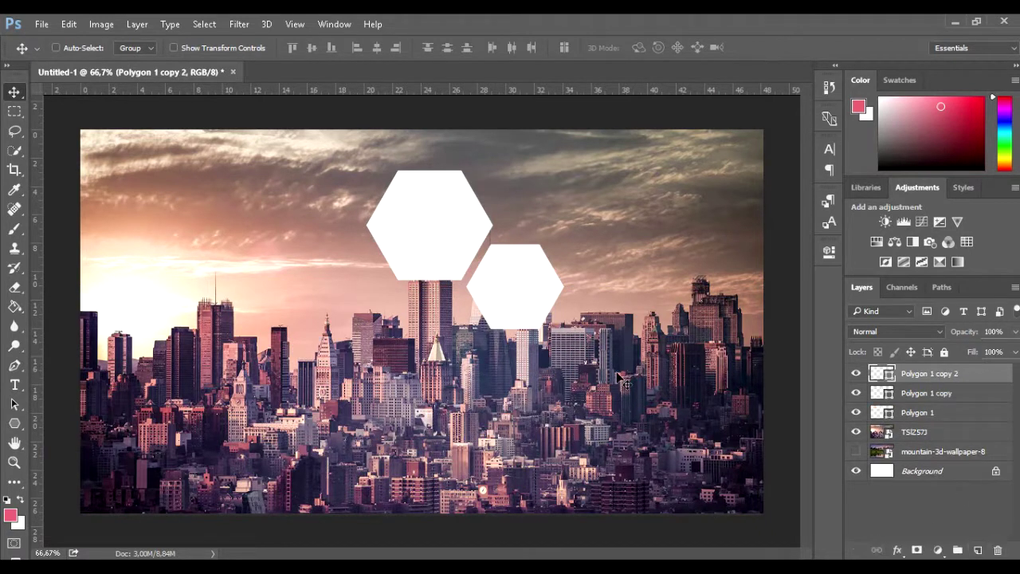
- Move the third hexagon down-left so it sits beneath the first
mouse_move(514, 303)
mouse_down()
mouse_move(445, 347)
mouse_move(462, 343)
mouse_move(460, 355)
mouse_up()
key(ctrl+t)
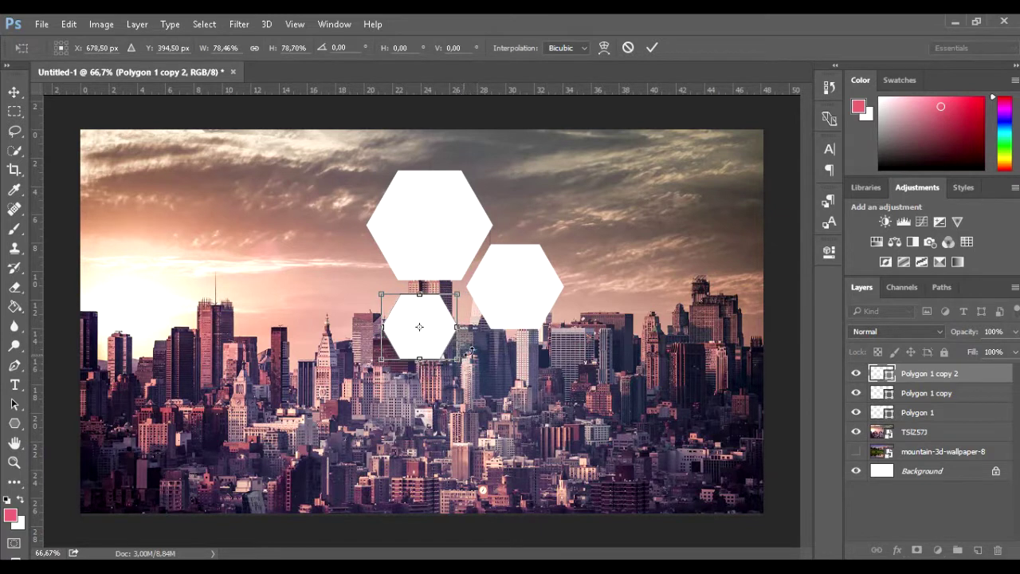
key(Return)
drag(428, 339, 446, 335)
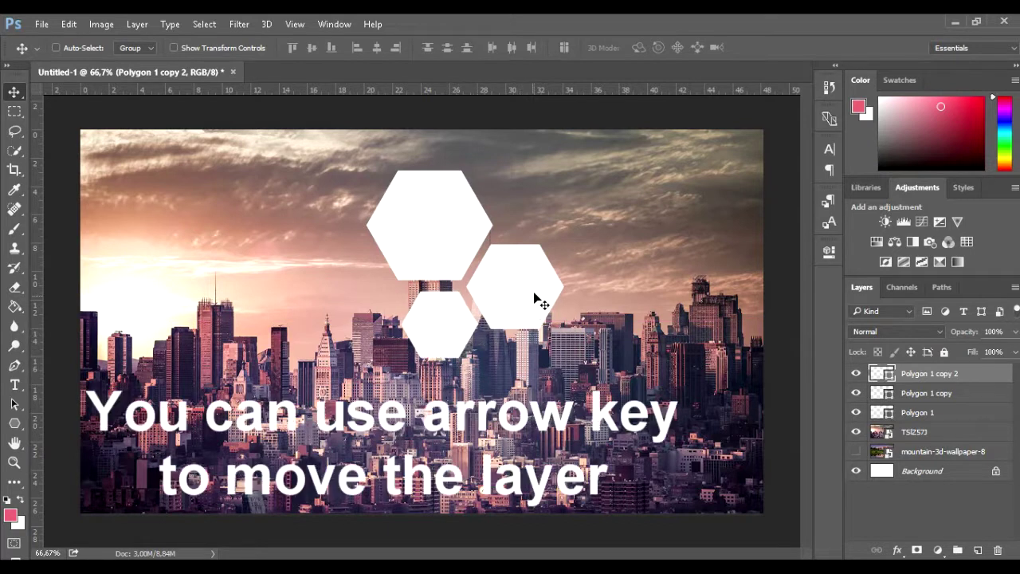
- Tighten the cluster by nudging the lower hexagon and shifting the right one slightly
key(Left)
key(Left)
key(Right)
key(Right)
key(Right)
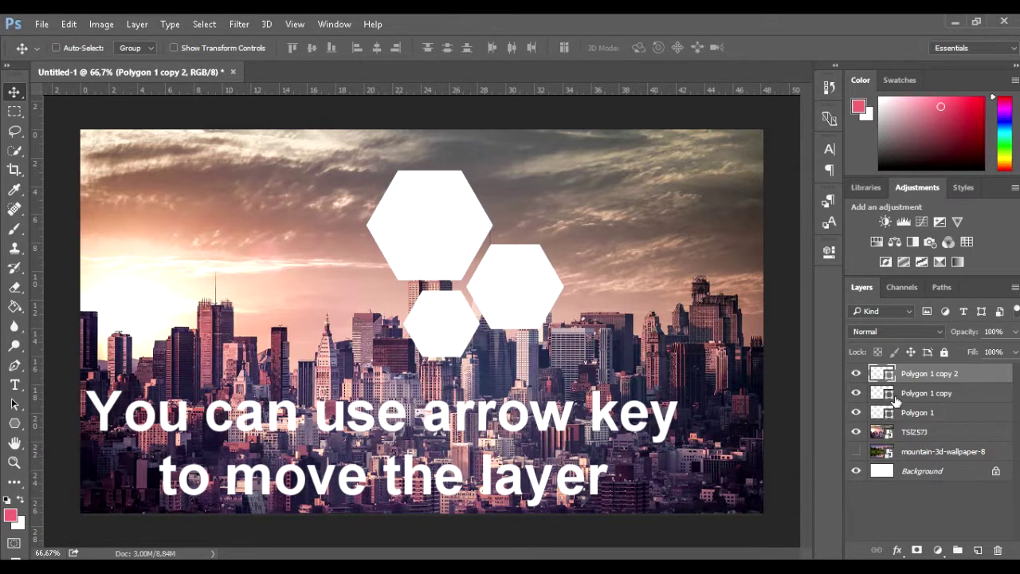
key(ctrl)
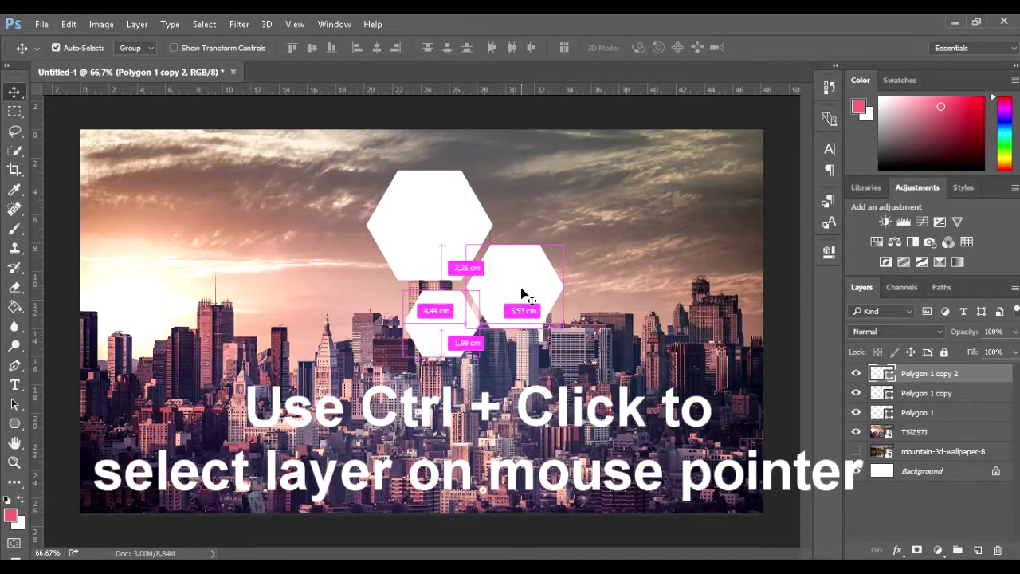
ctrl+click(522, 295)
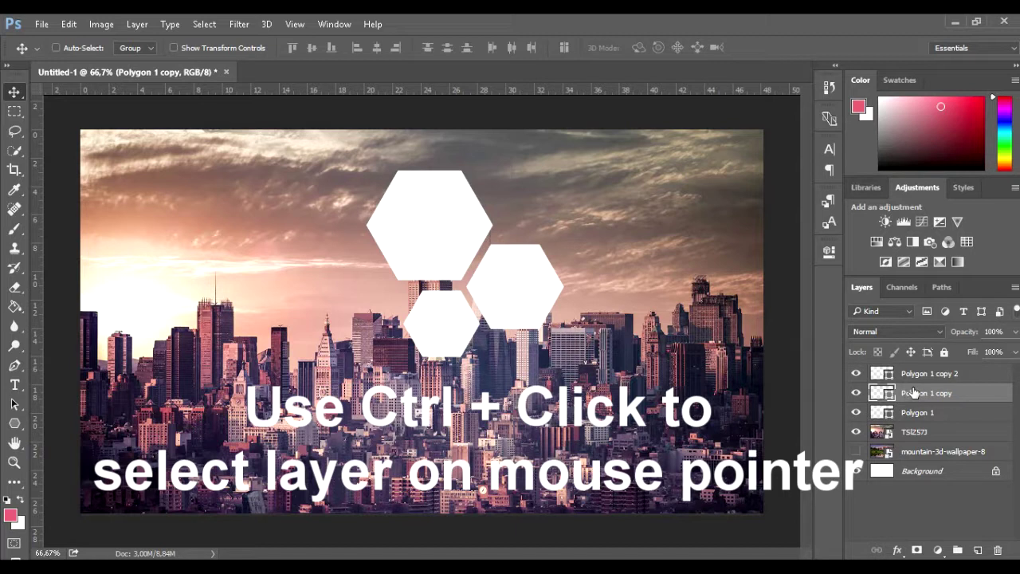
drag(480, 288, 485, 291)
ctrl+click(451, 332)
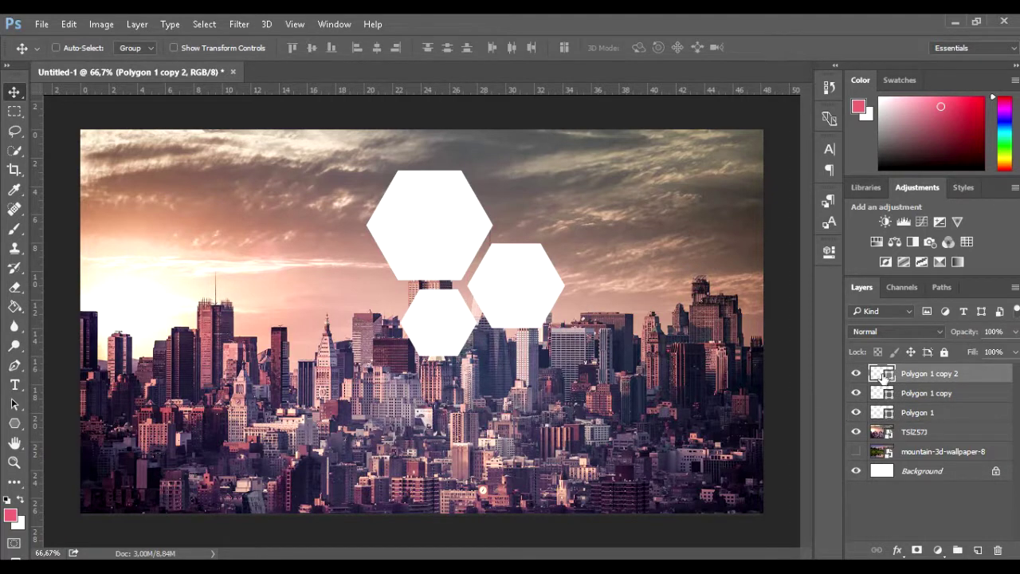
key(ctrl)
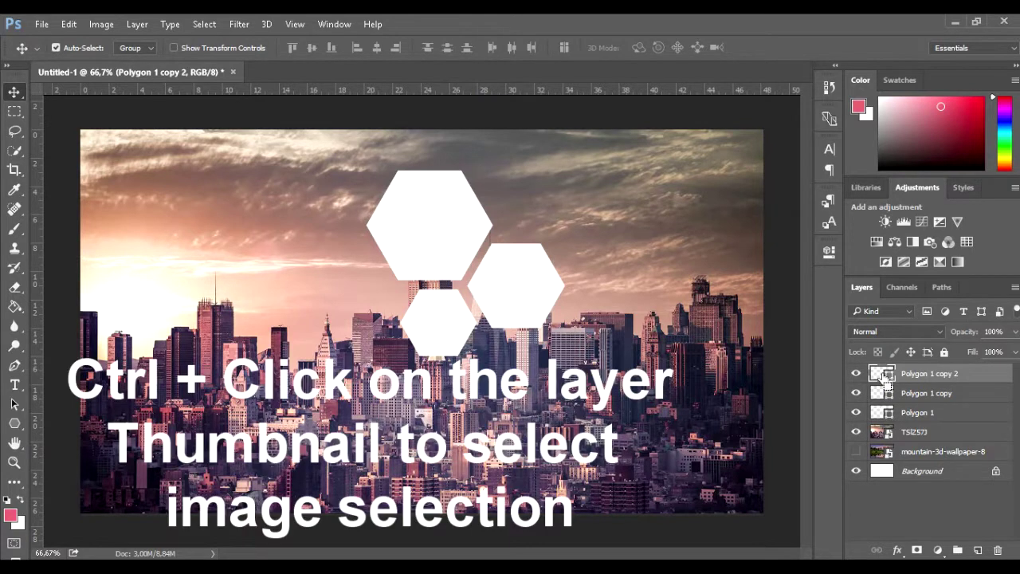
- Copy the small hexagon's shape from the city photo into a new Layer 1
ctrl+click(882, 377)
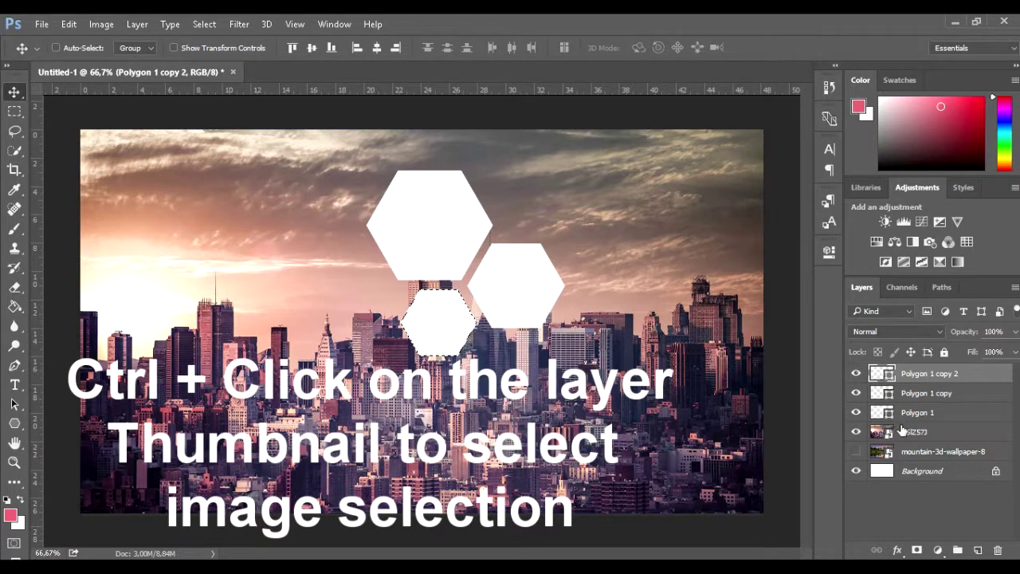
click(911, 431)
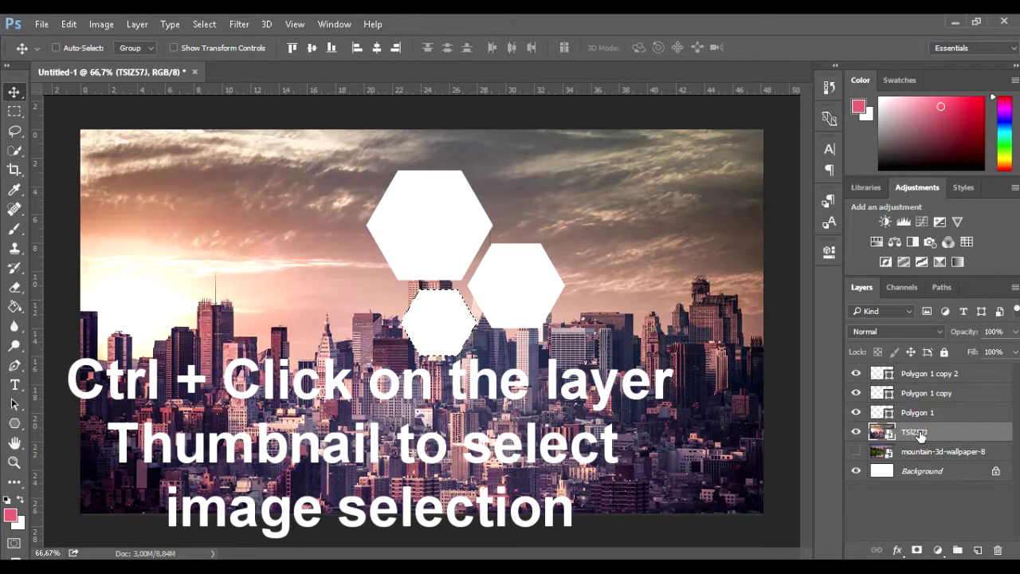
click(14, 113)
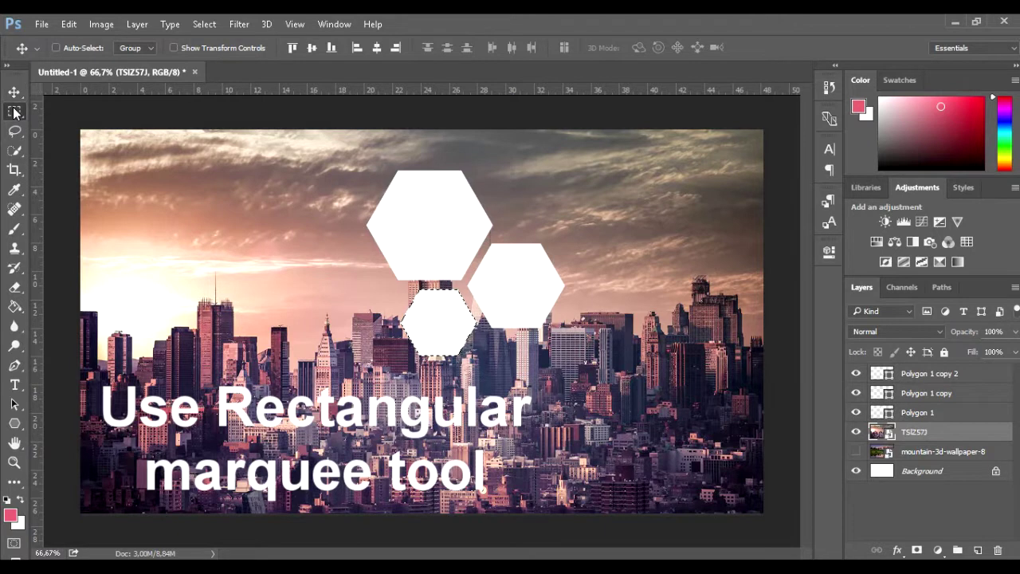
right_click(433, 319)
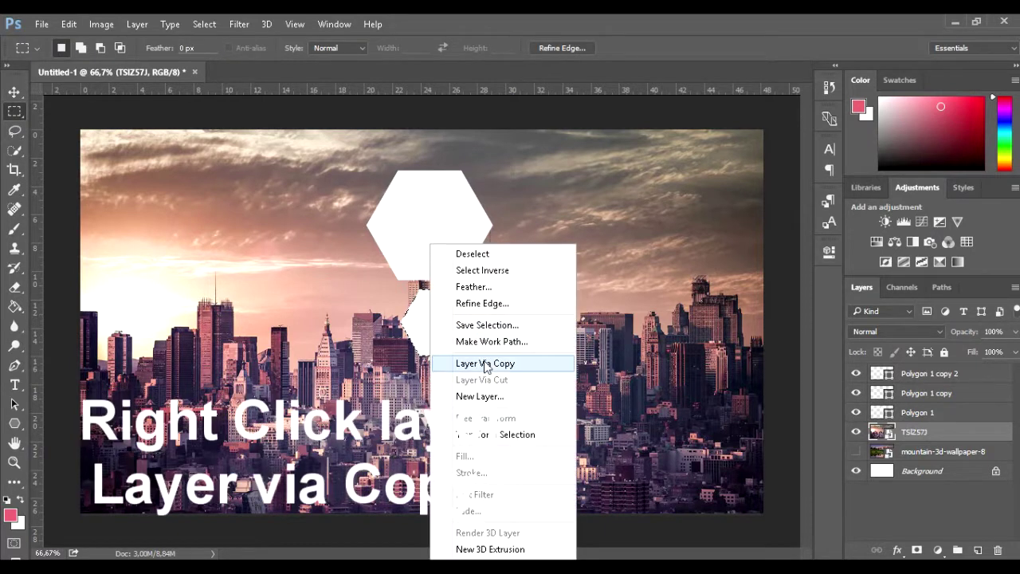
click(485, 363)
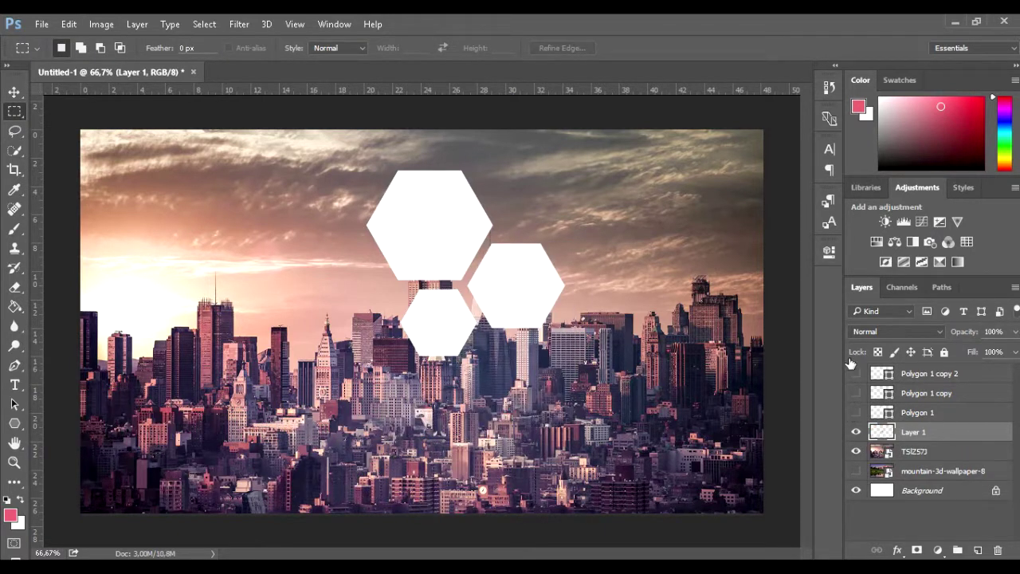
- Hide the three white polygon layers and the full city photo
drag(856, 373, 856, 412)
click(857, 452)
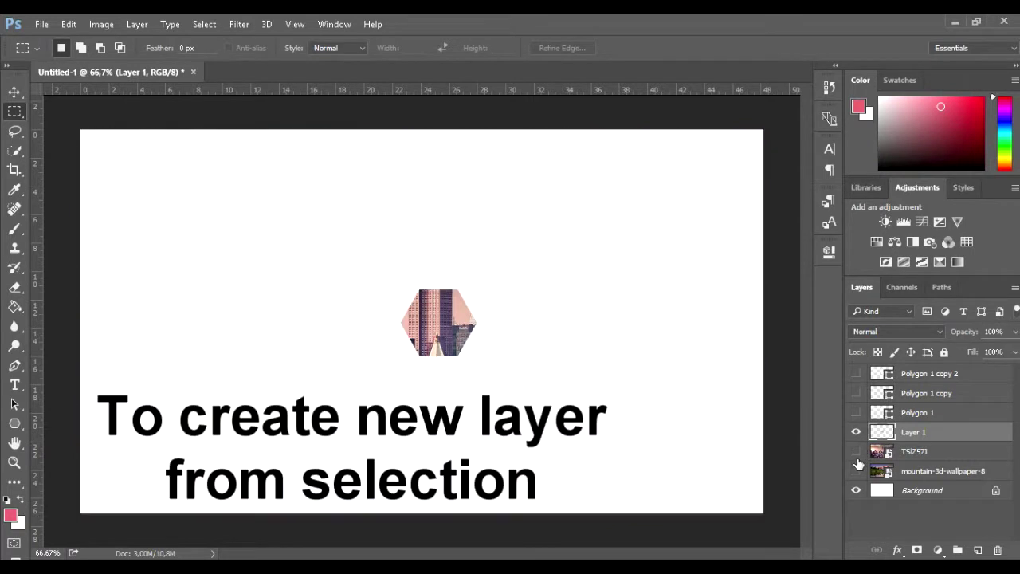
click(15, 92)
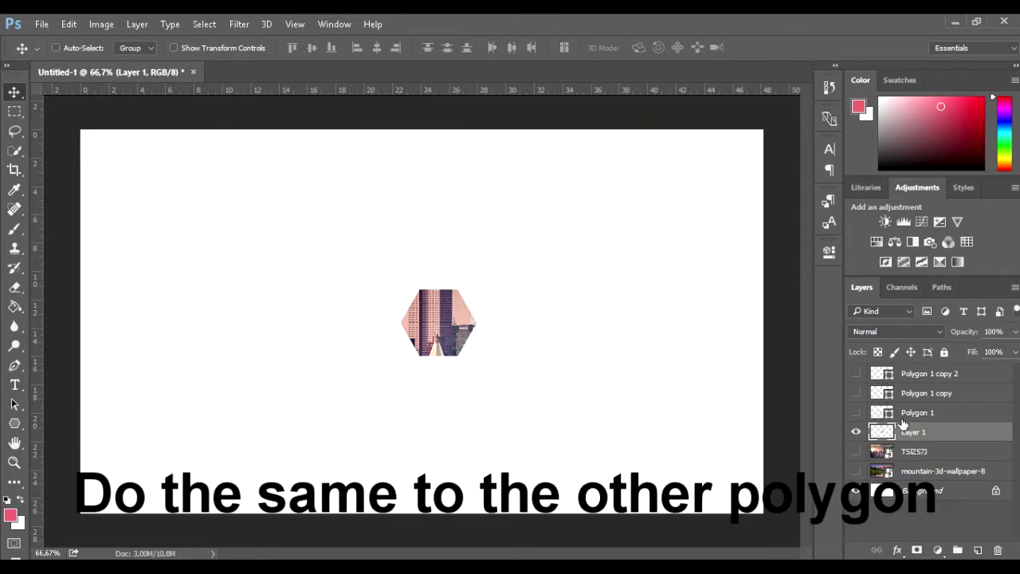
- Show the city photo and remaining white polygons, hiding the hexagon already cut out
click(856, 432)
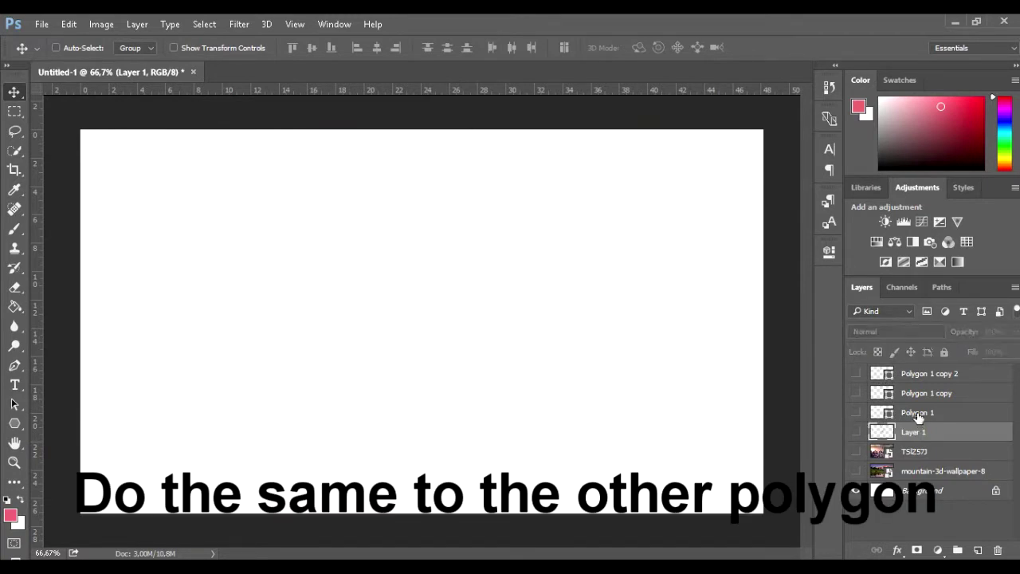
click(918, 415)
click(857, 454)
click(856, 393)
click(856, 373)
click(855, 413)
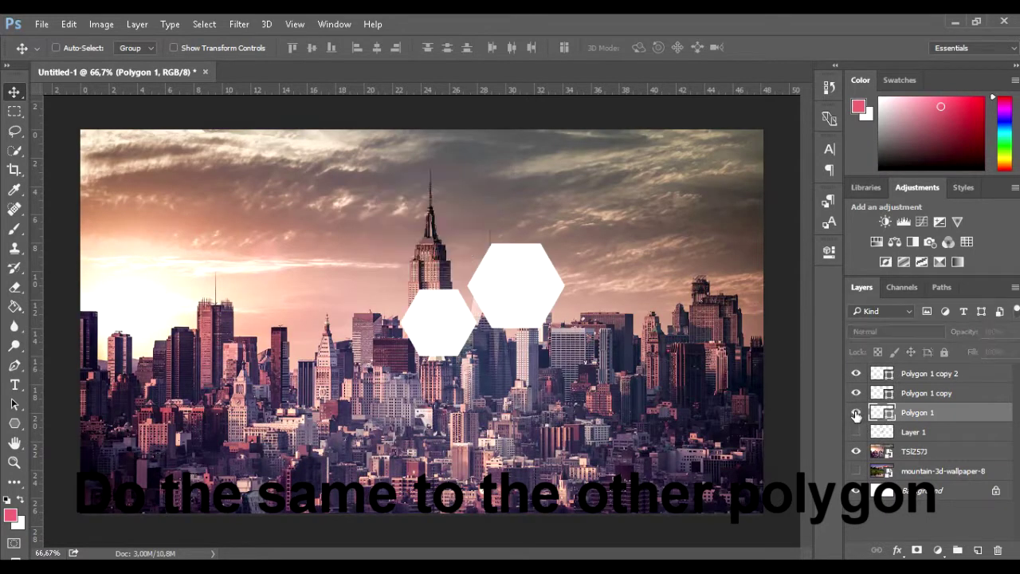
click(856, 373)
- Cut the right hexagon's city area into Layer 2 with Layer Via Copy
click(914, 392)
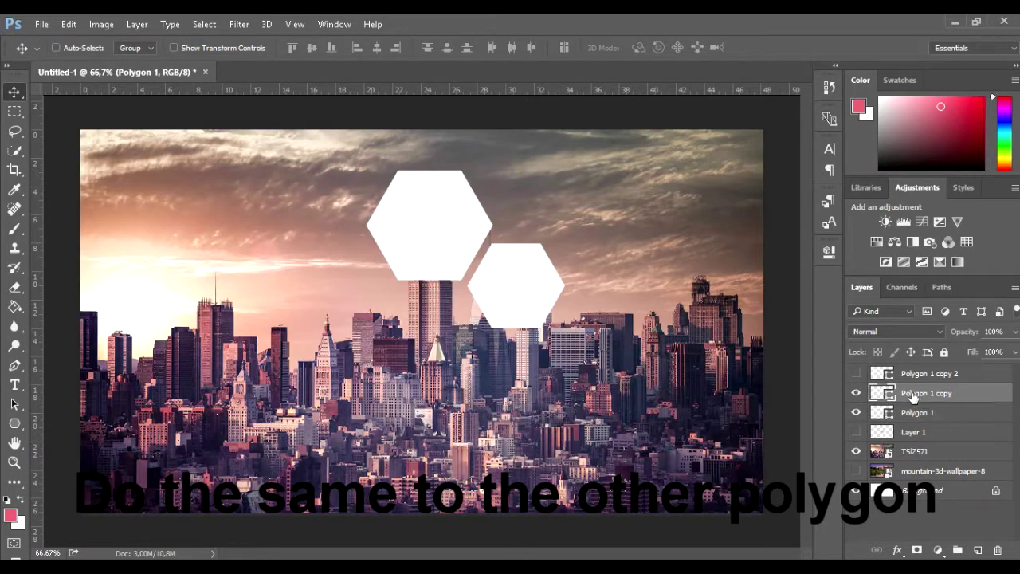
ctrl+click(881, 394)
click(14, 111)
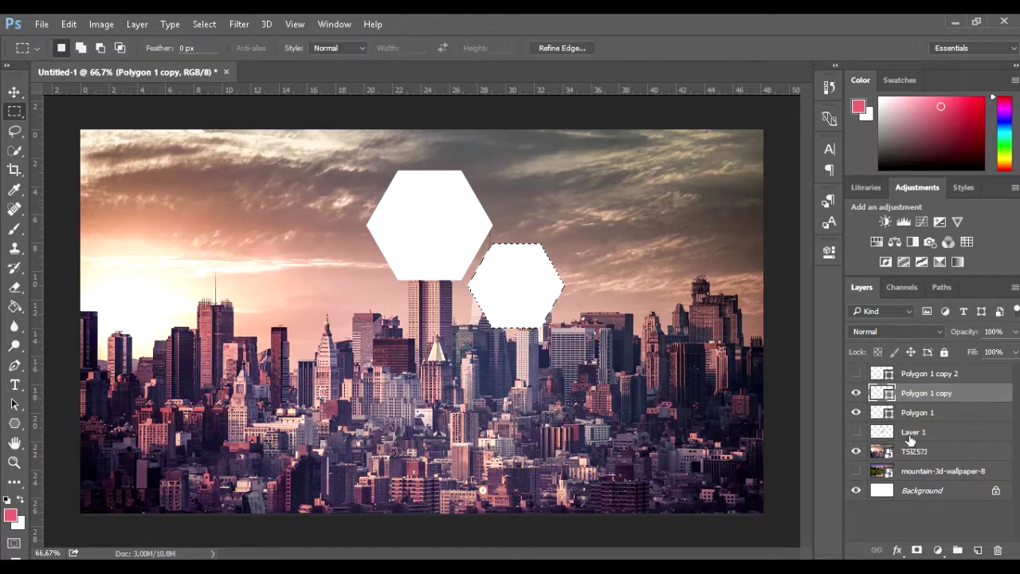
click(913, 451)
right_click(533, 242)
click(620, 360)
- Cut the top hexagon's city area into Layer 3 with Layer Via Copy
right_click(465, 239)
key(Escape)
click(914, 470)
right_click(550, 243)
click(632, 364)
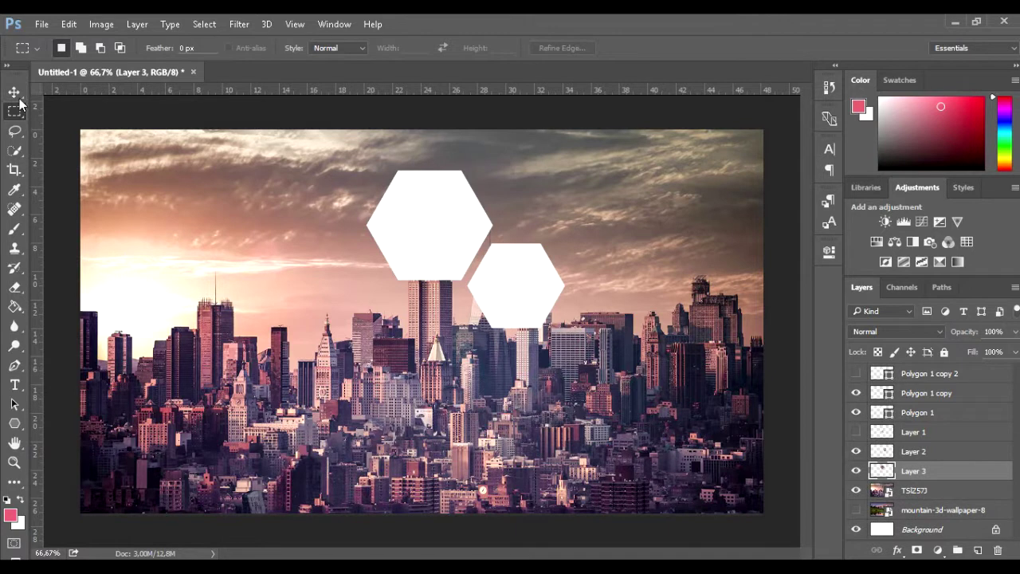
- Hide the white Polygon layers and select all three together
click(14, 92)
drag(856, 393, 856, 412)
click(917, 413)
shift+click(917, 381)
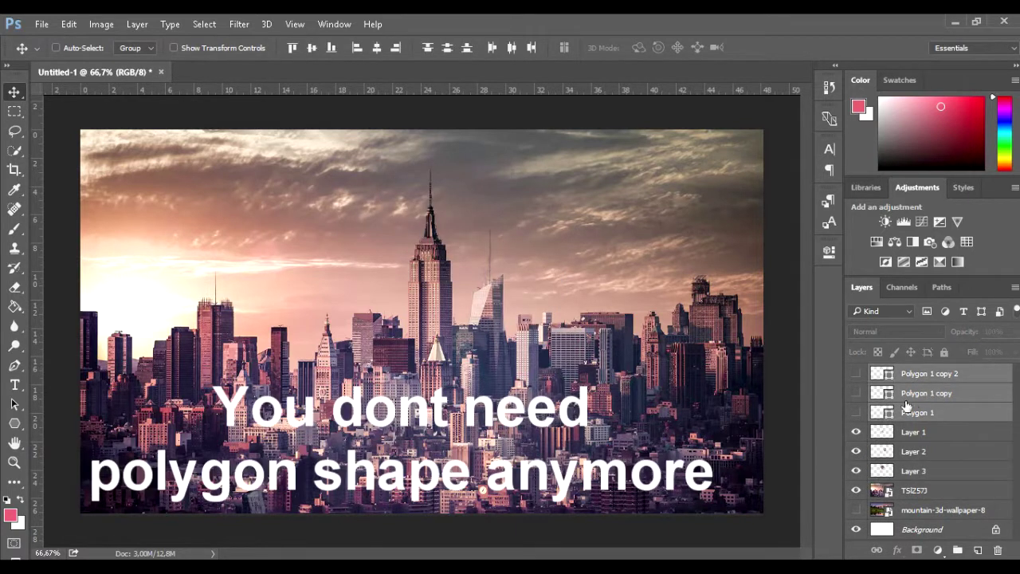
- Hide the city photo, show mountain-3d-wallpaper-8, then select Layer 1 and Layer 3
click(856, 490)
click(856, 510)
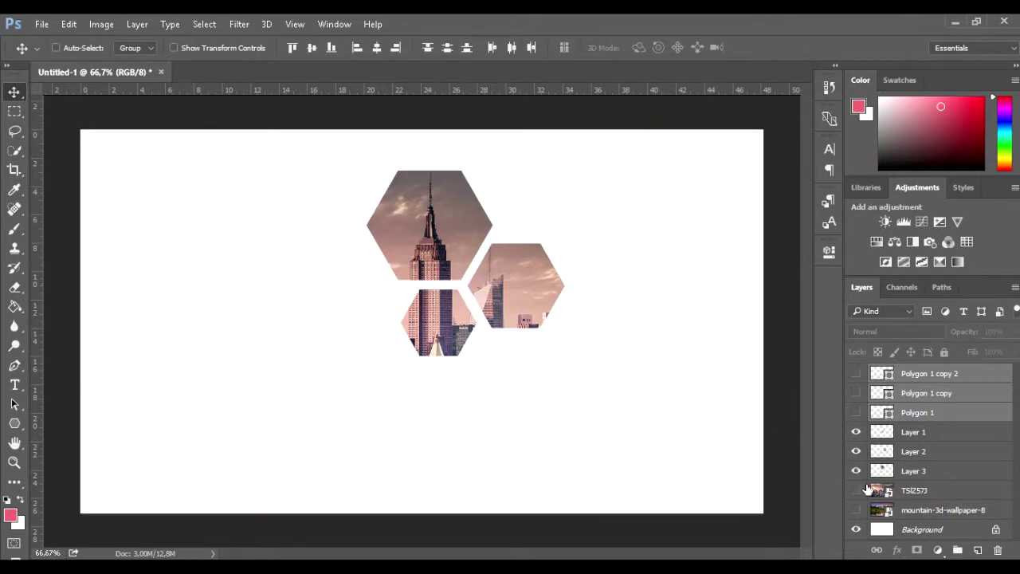
click(856, 512)
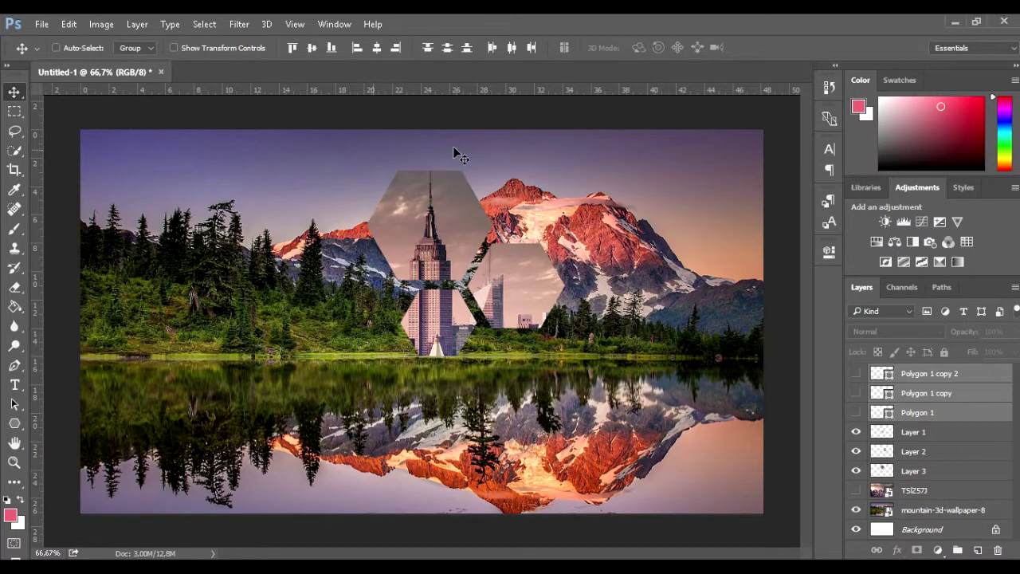
click(914, 432)
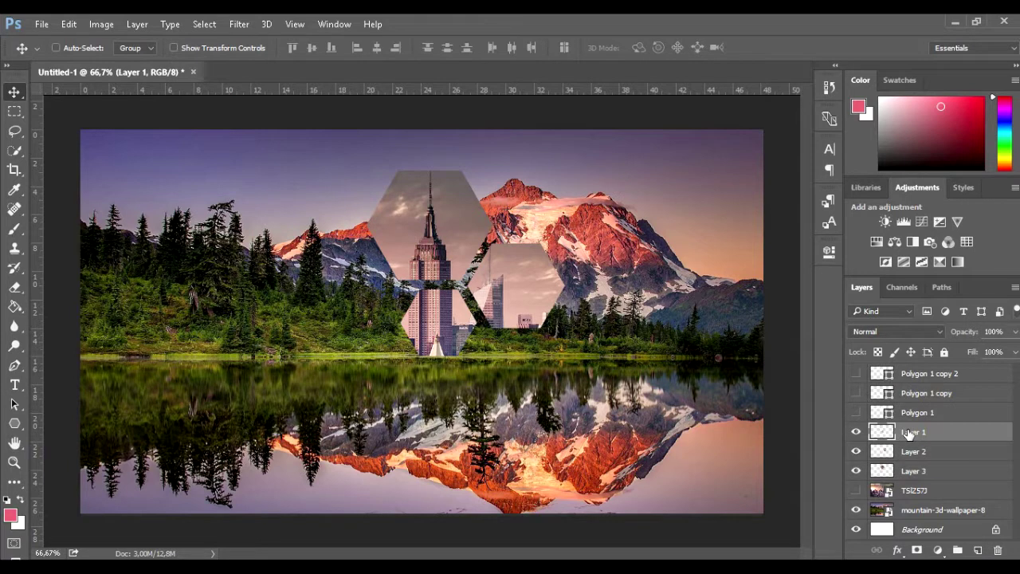
click(913, 471)
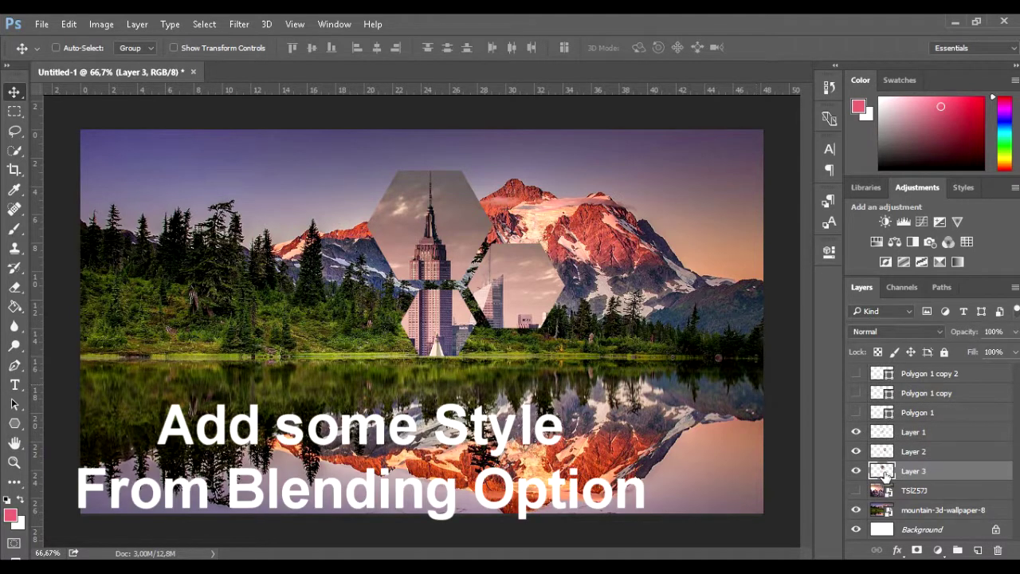
- Open Layer 3's Layer Style dialog and zoom in on the hexagons
right_click(884, 472)
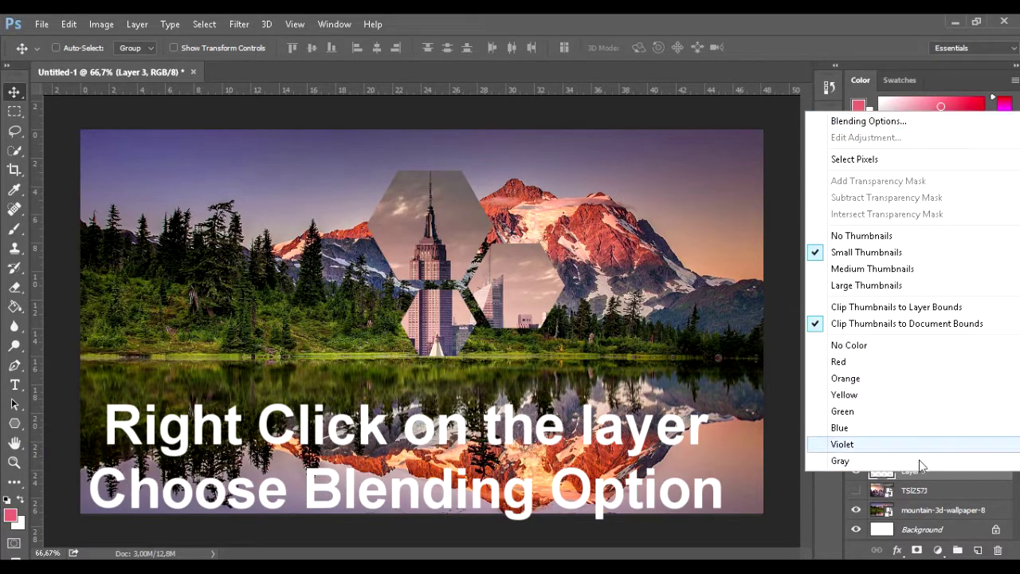
click(933, 478)
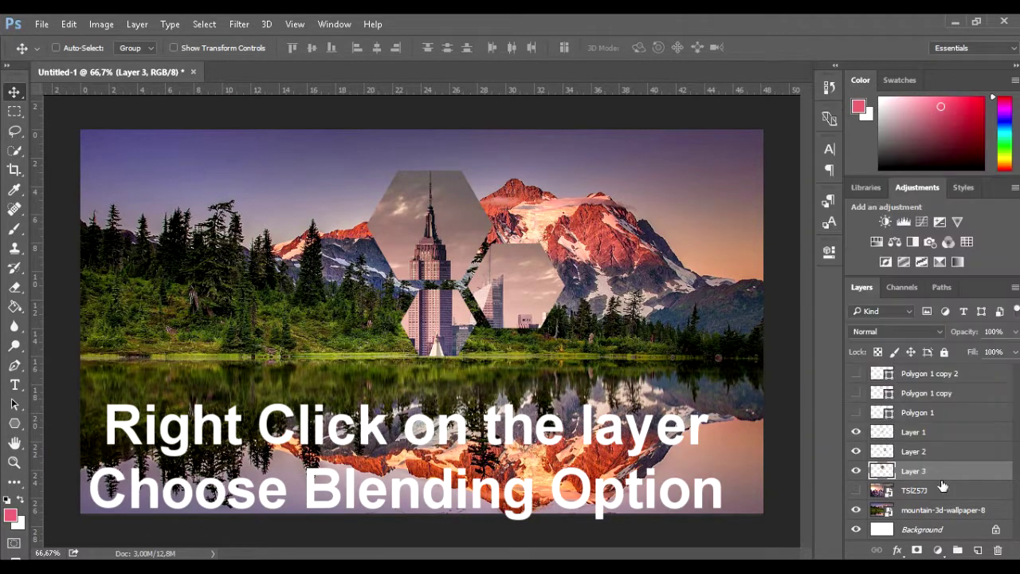
double_click(983, 475)
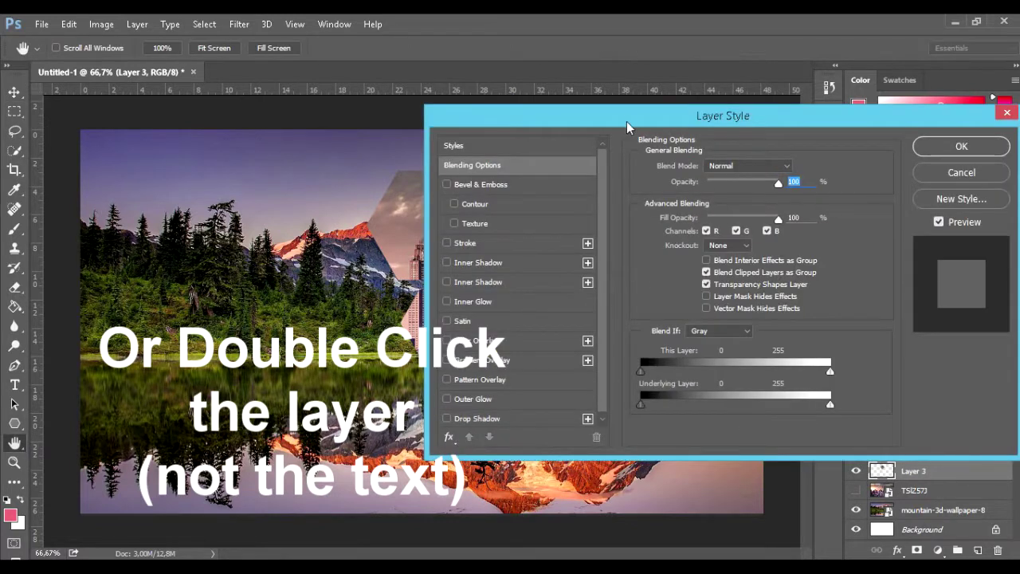
drag(626, 128, 796, 197)
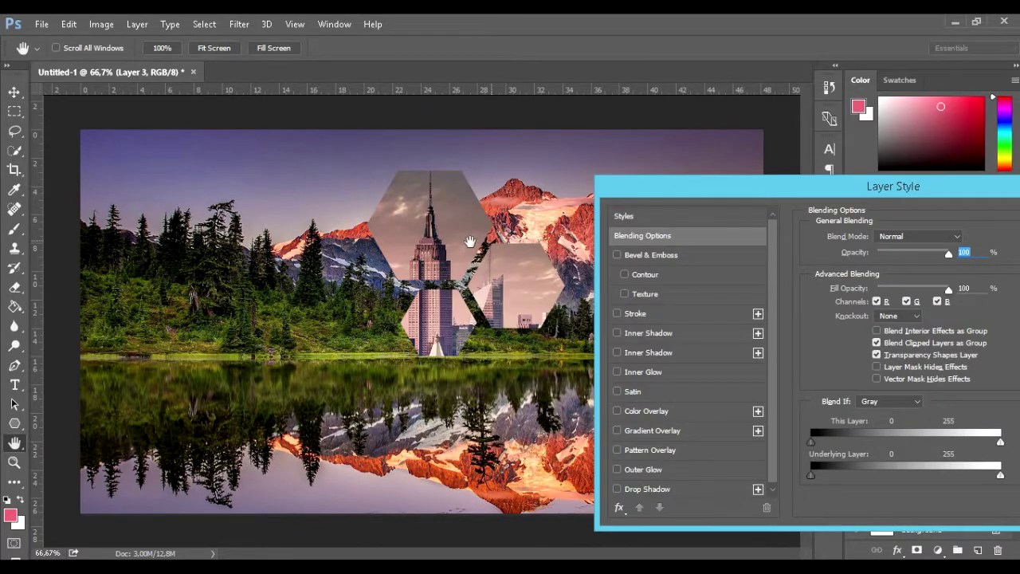
ctrl+click(449, 223)
drag(455, 223, 469, 275)
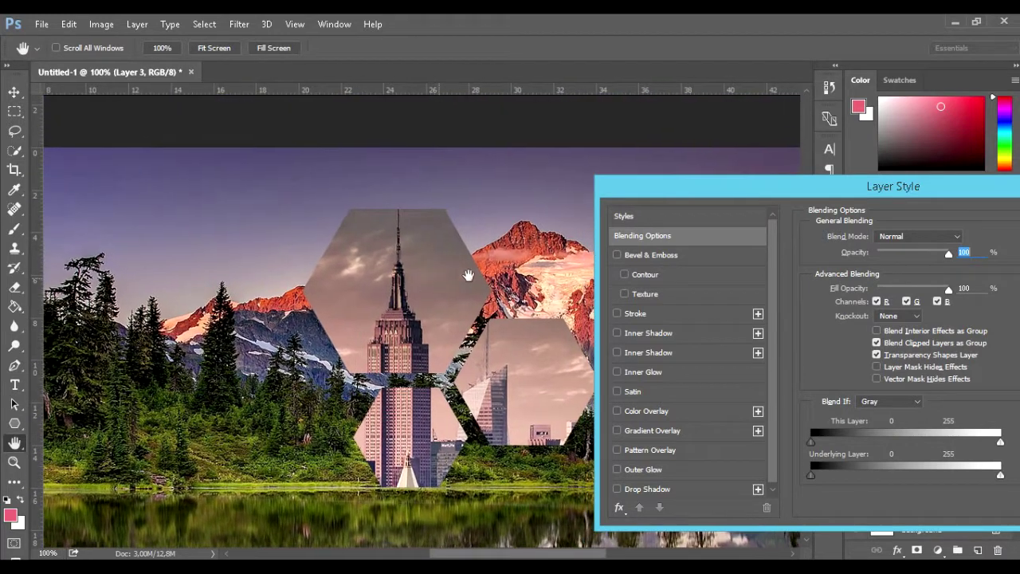
- Add a Stroke of size 6 px with position Center
click(630, 315)
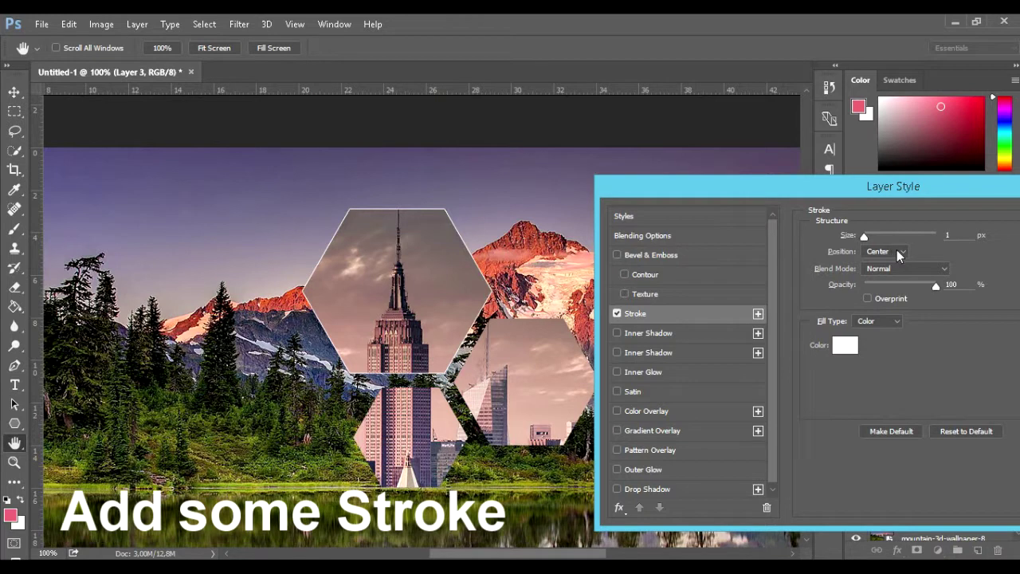
text(5)
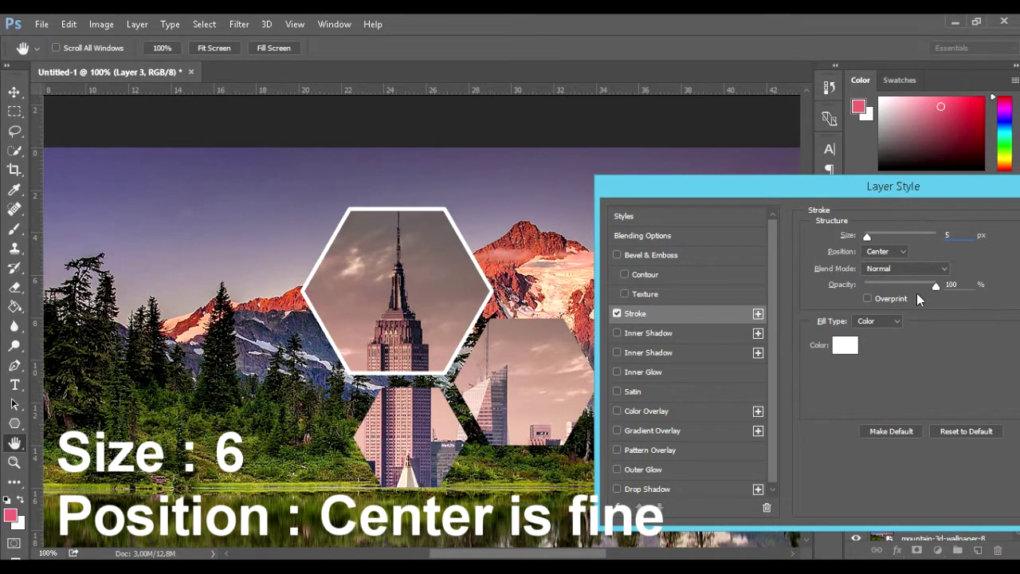
key(BackSpace)
text(6)
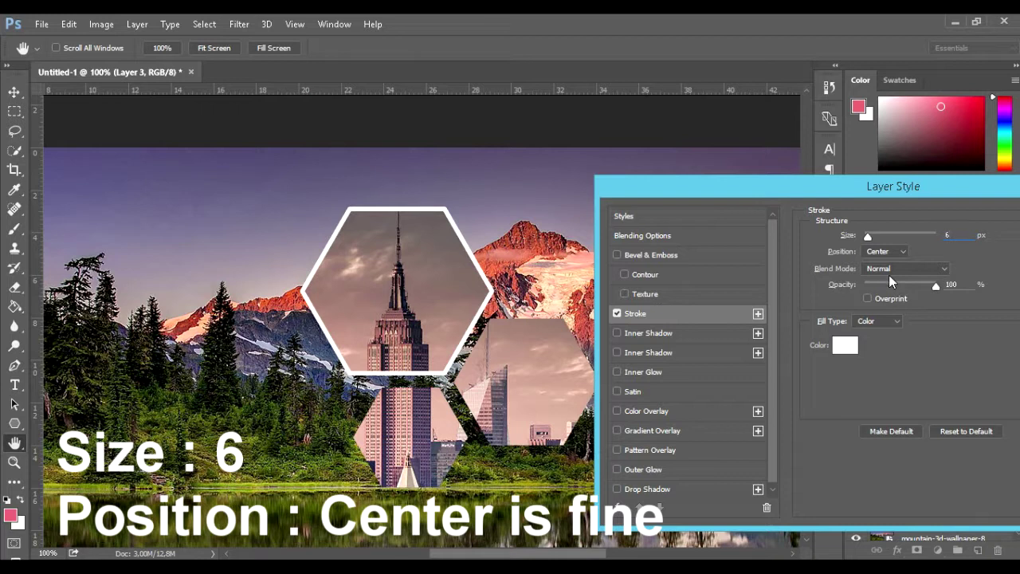
click(891, 254)
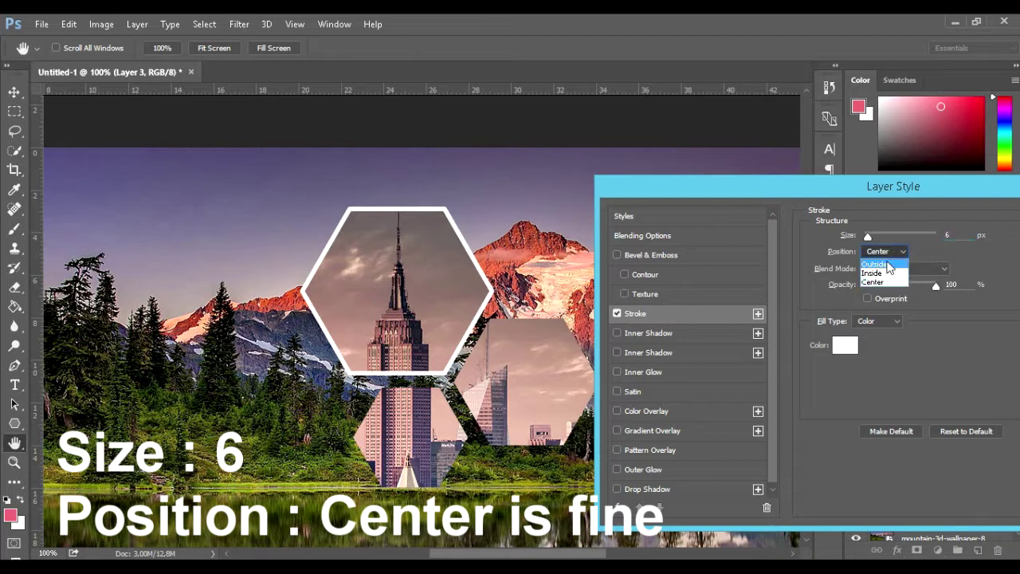
click(877, 263)
click(872, 273)
click(884, 251)
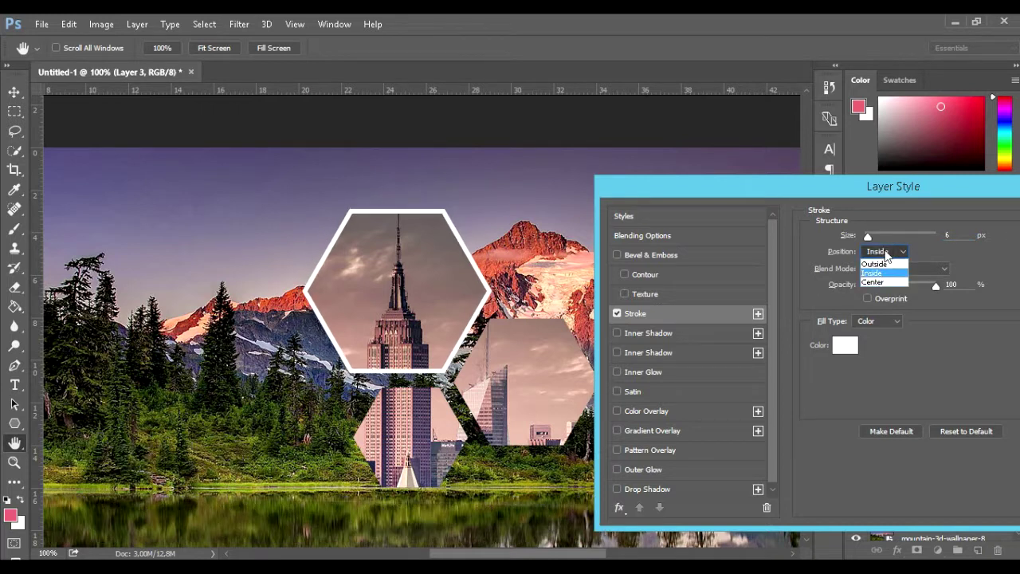
click(881, 281)
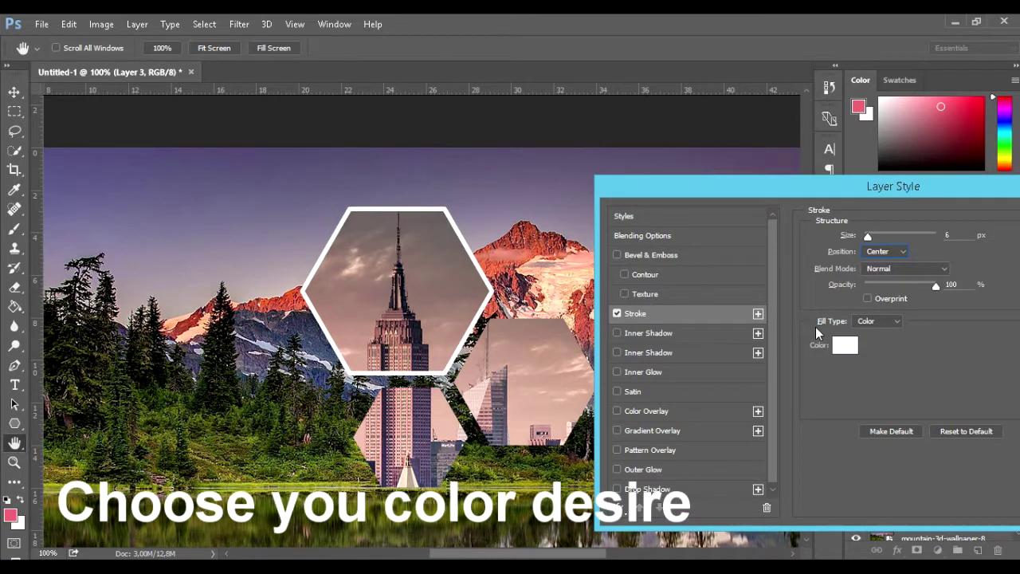
- Set the stroke colour to white #ffffff after trying red
click(843, 344)
text(ff0000)
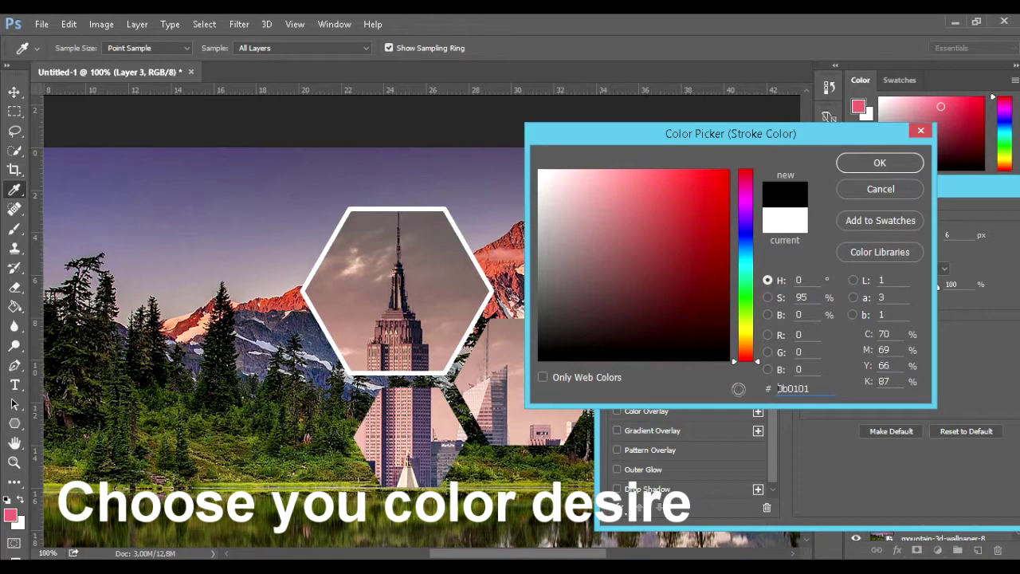
click(855, 163)
click(844, 346)
text(ffffff)
click(868, 164)
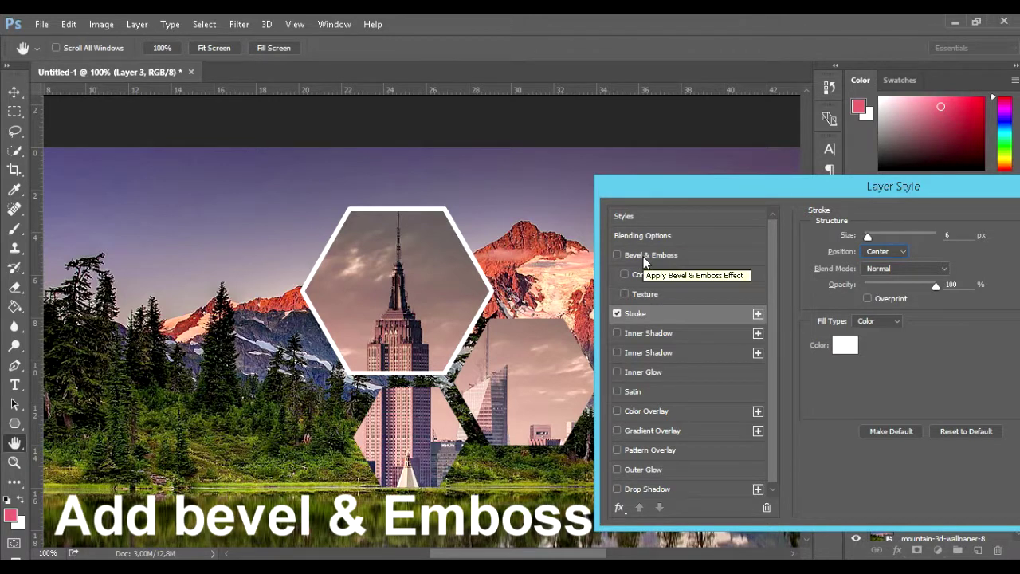
- Add an Outer Bevel Bevel & Emboss with depth 250
click(643, 257)
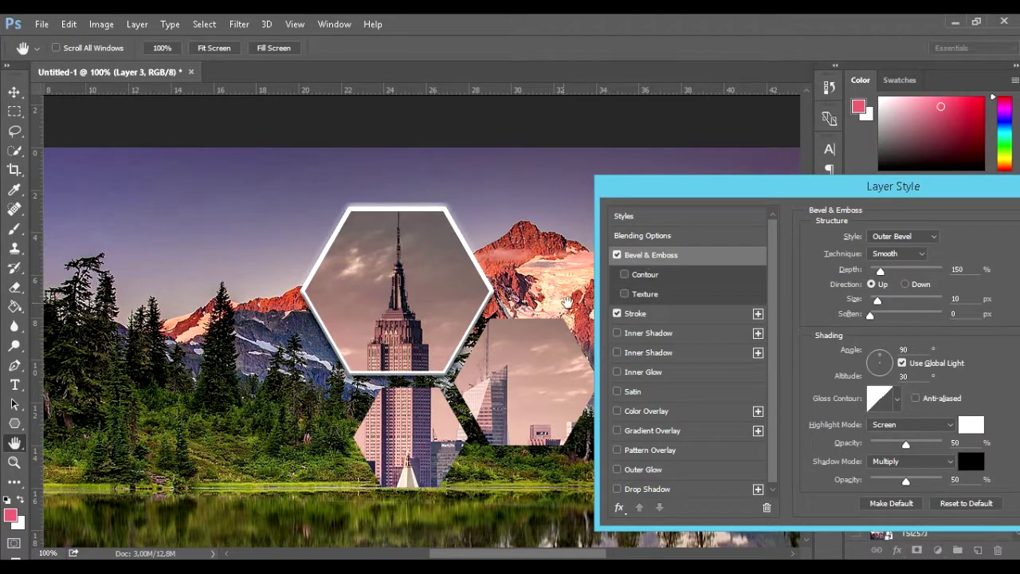
click(906, 237)
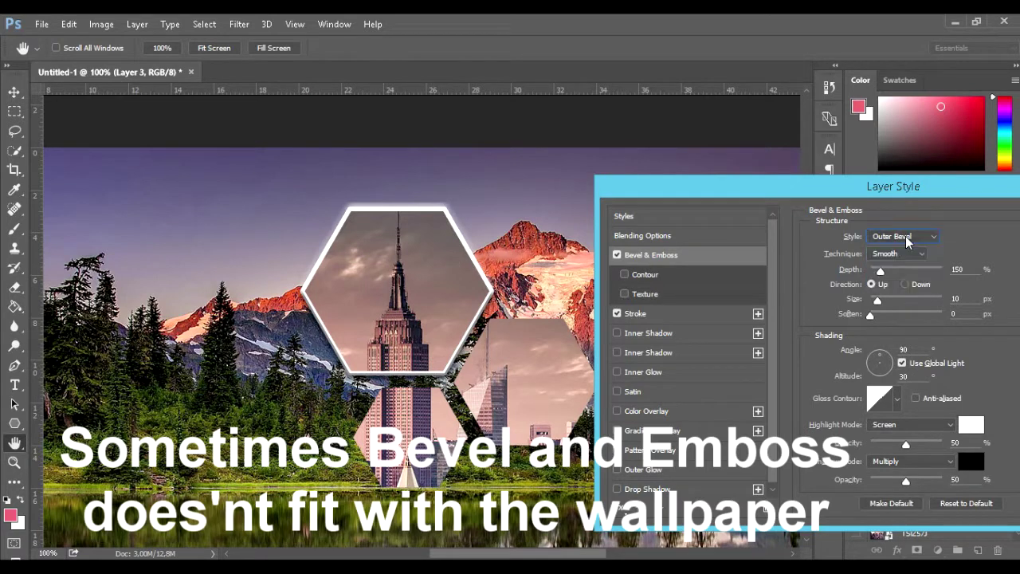
drag(882, 270, 894, 270)
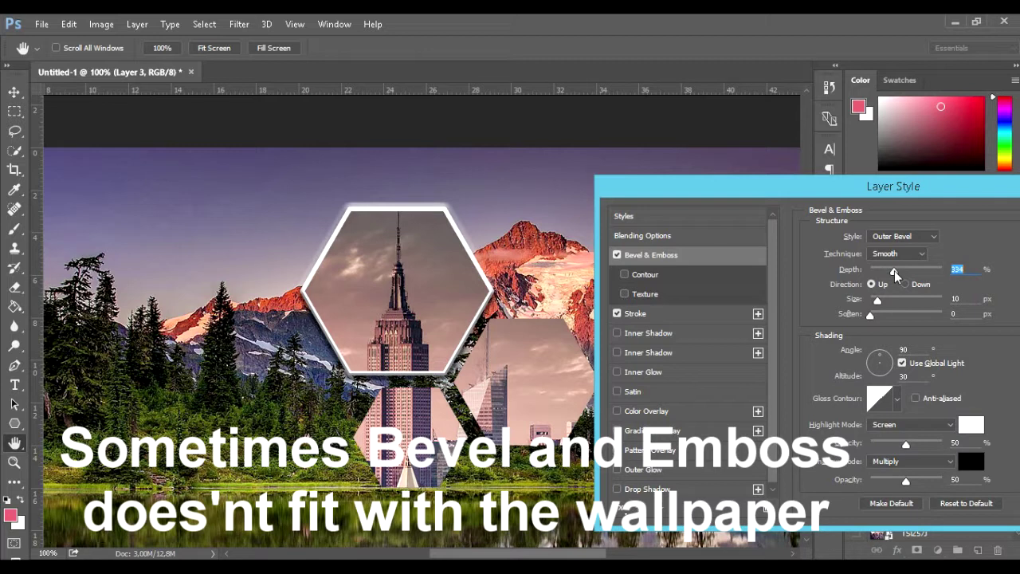
click(969, 270)
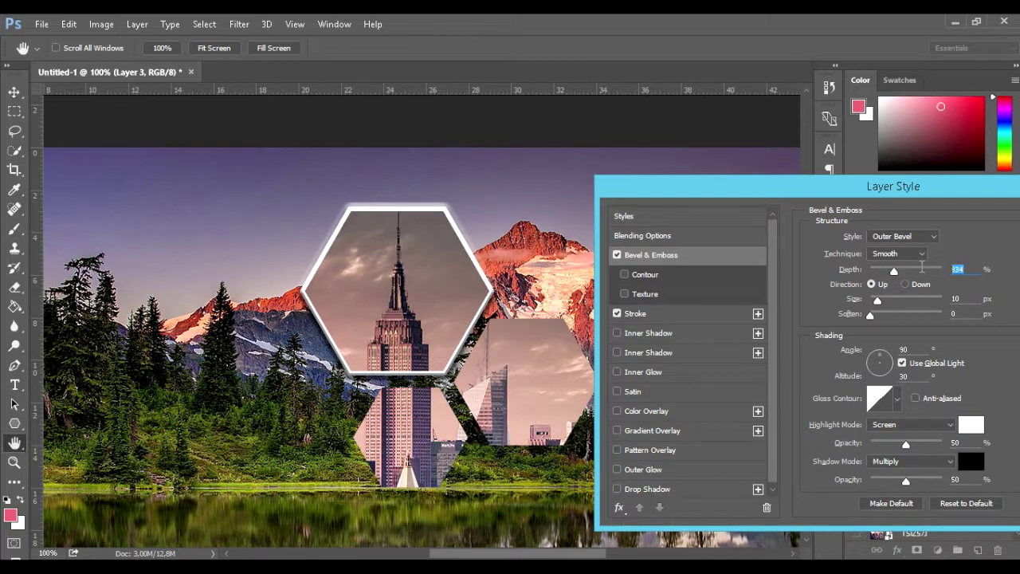
text(250)
- Check the stroke settings, apply the layer style, and reopen it for Layer 3
click(645, 317)
text(3)
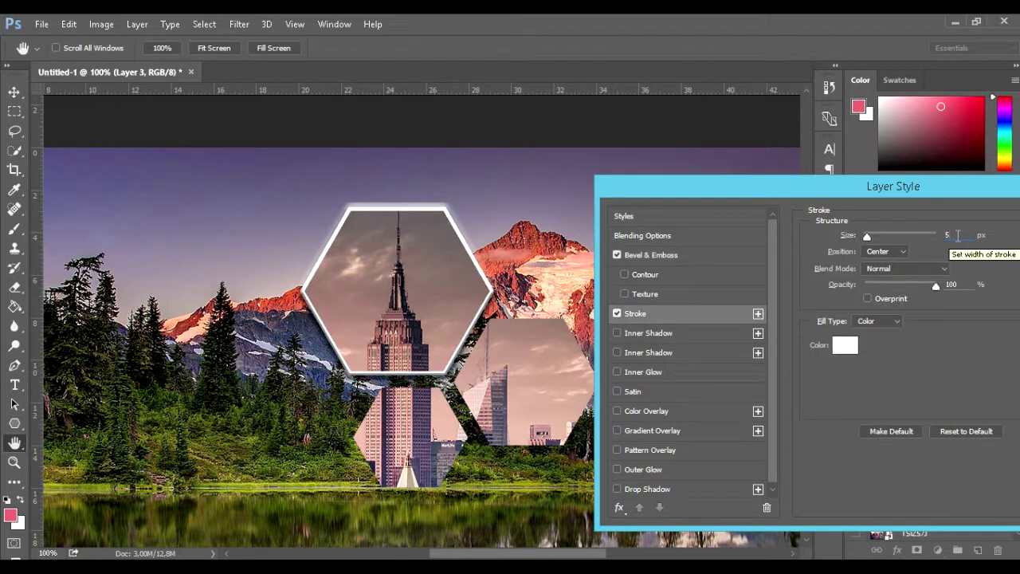
text(6)
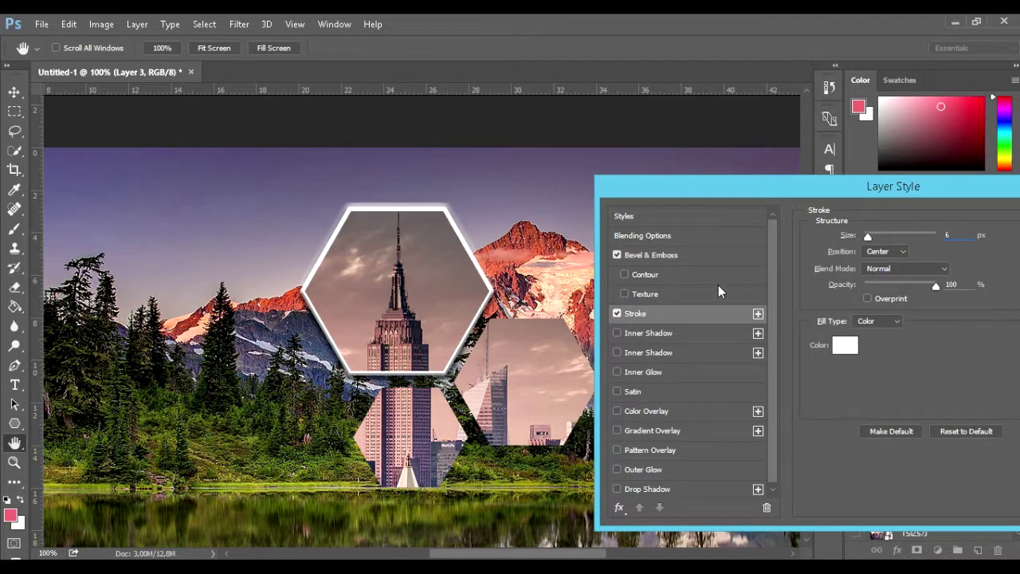
click(693, 255)
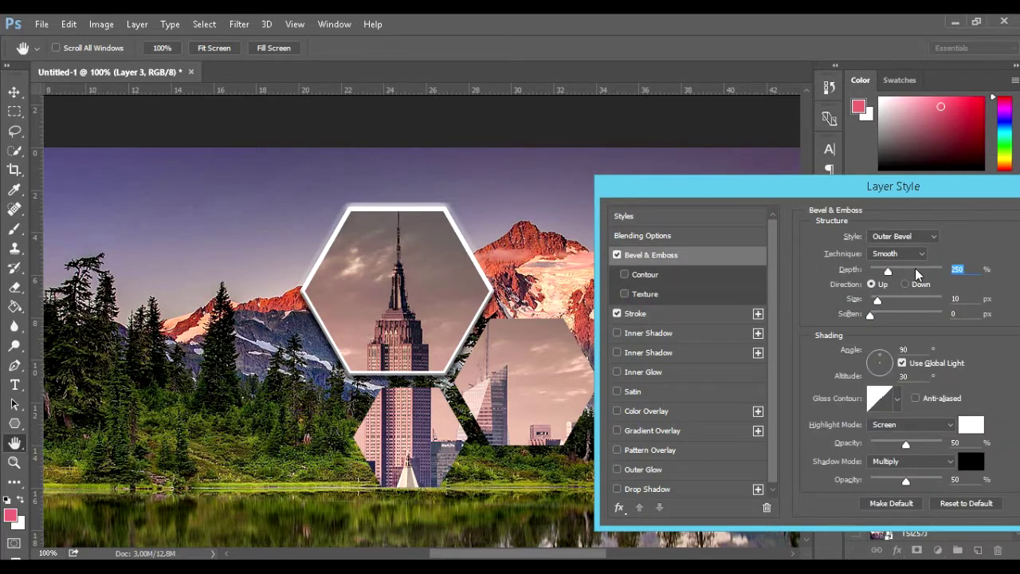
key(Return)
double_click(953, 475)
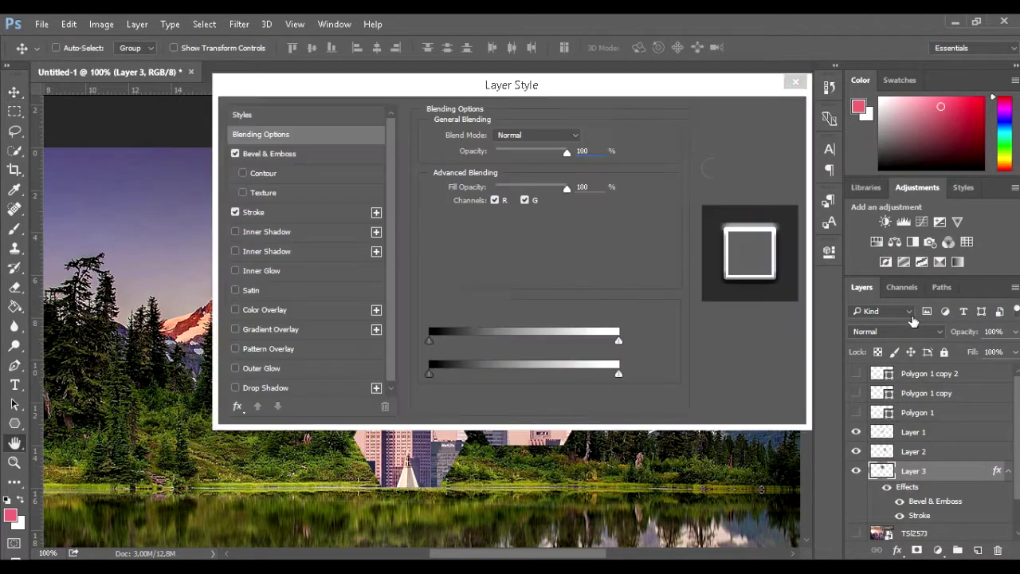
- Enlarge the Bevel & Emboss size on Layer 3
drag(600, 81, 945, 166)
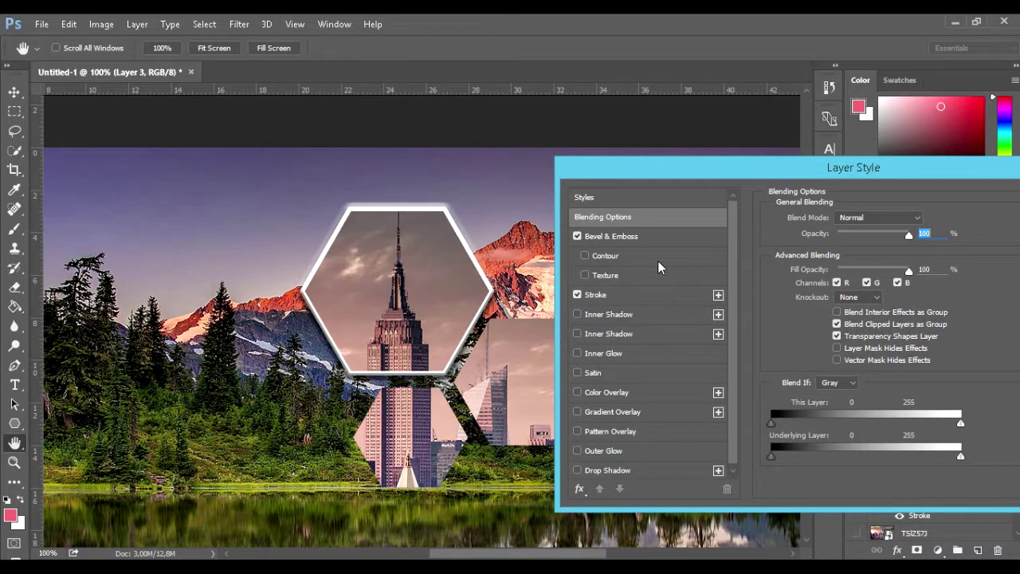
click(611, 236)
drag(832, 285, 838, 282)
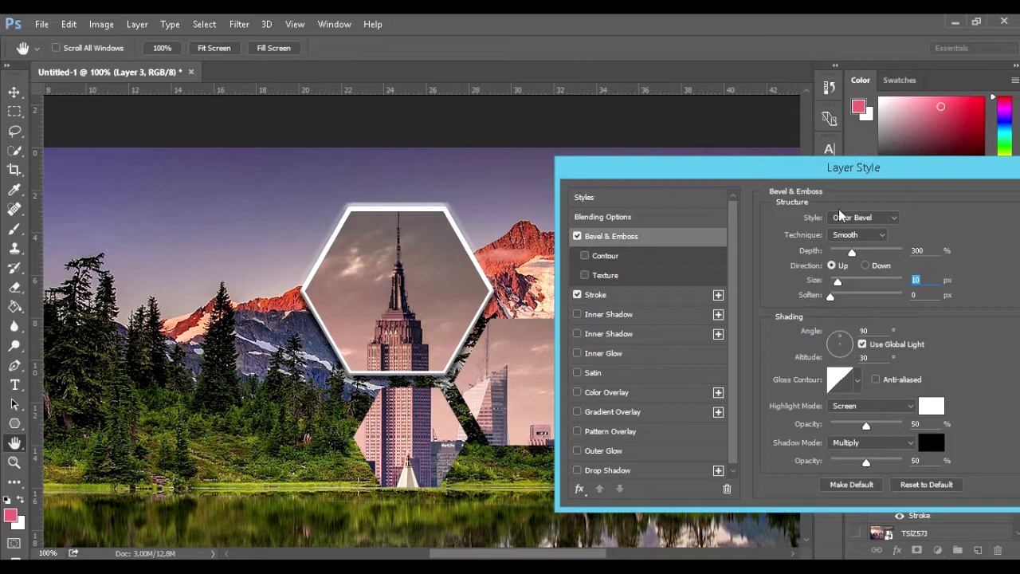
- Preview the Inner Bevel, Emboss, Pillow Emboss and Stroke Emboss styles
click(861, 226)
click(861, 222)
click(846, 238)
click(861, 220)
click(843, 248)
click(861, 220)
click(851, 256)
click(860, 220)
click(852, 265)
click(861, 219)
- Keep Outer Bevel at depth 300 and apply the style with OK
drag(298, 266, 317, 253)
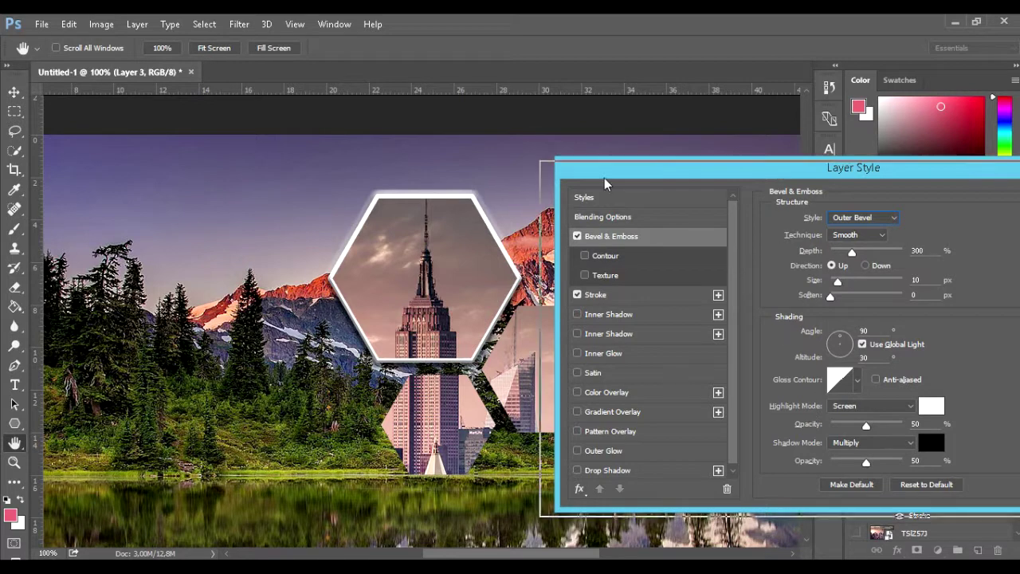
drag(699, 178, 497, 193)
click(905, 220)
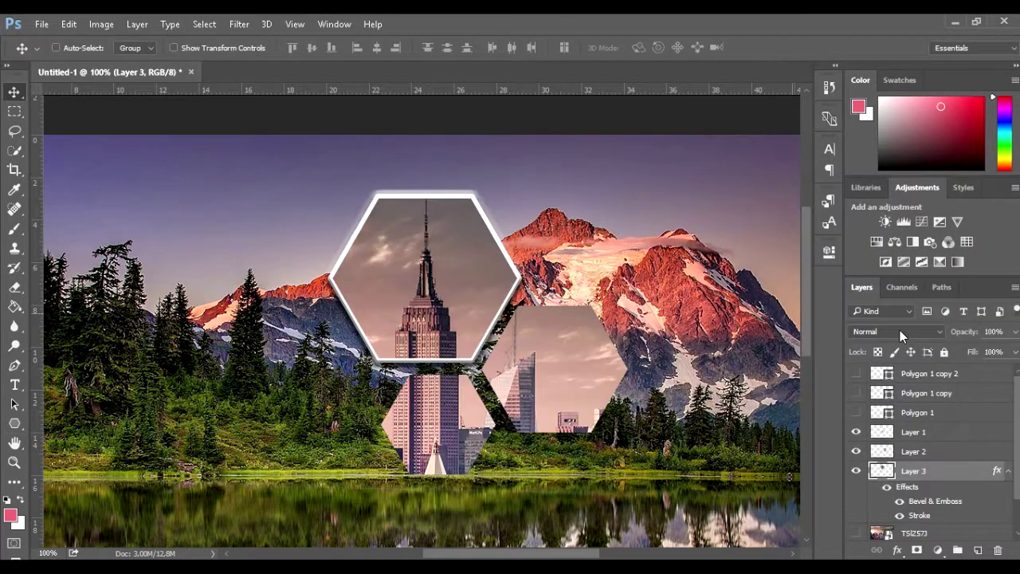
- Copy Layer 3's stroke and bevel layer style
click(1009, 471)
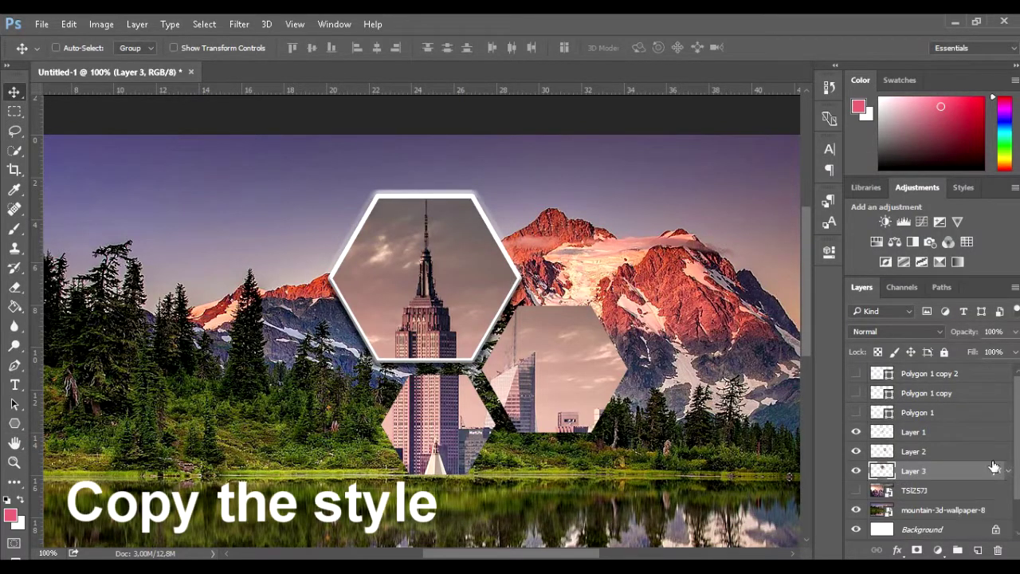
click(958, 452)
click(856, 452)
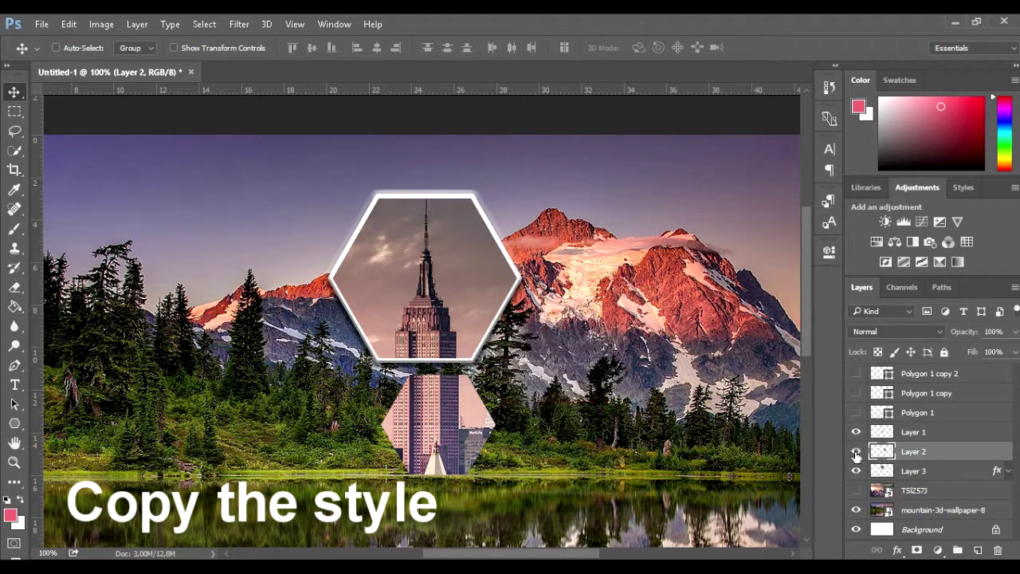
click(958, 472)
right_click(958, 471)
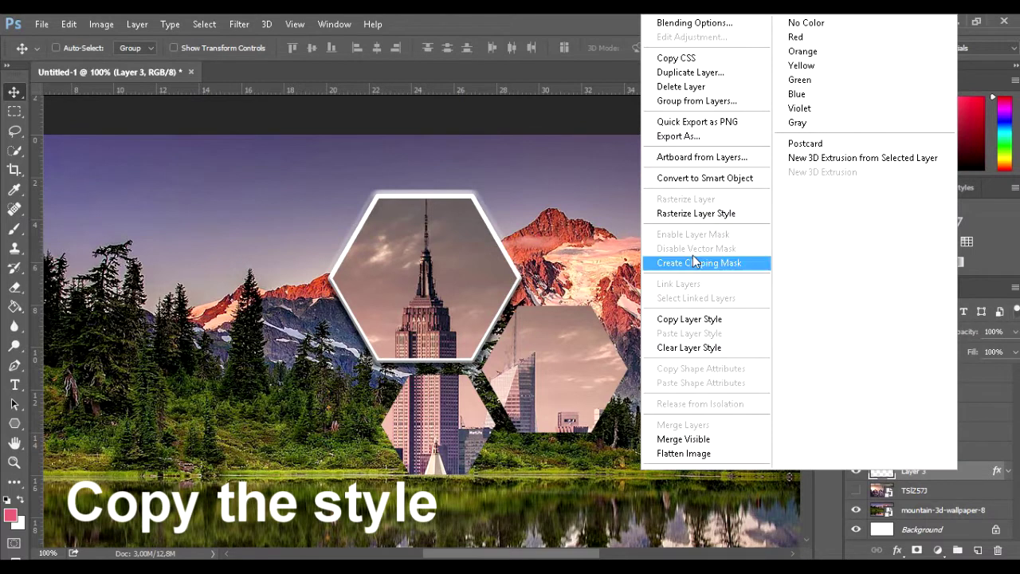
click(701, 319)
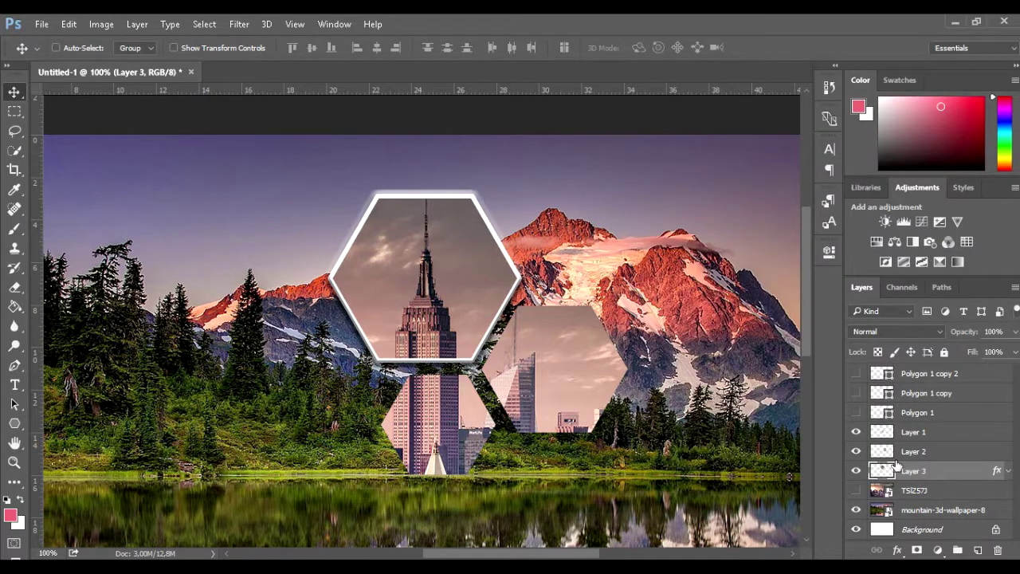
- Paste the copied layer style onto Layer 2 and Layer 1
click(915, 452)
right_click(915, 452)
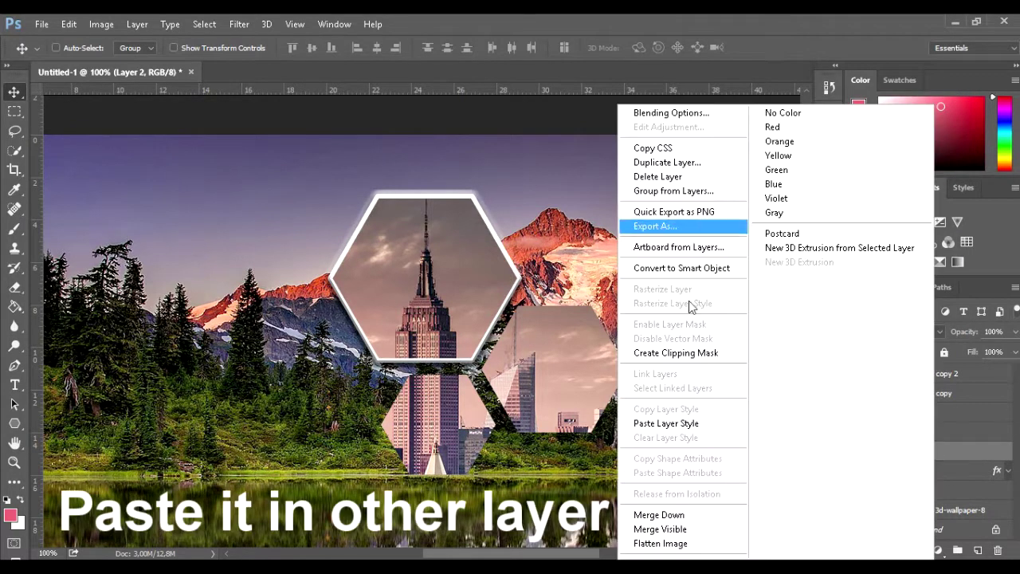
click(690, 423)
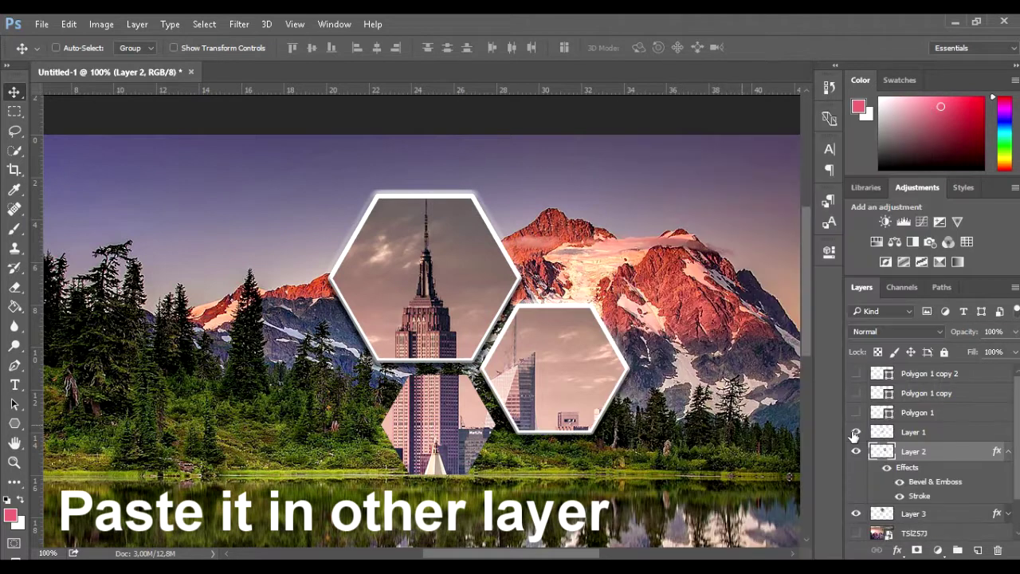
click(1007, 452)
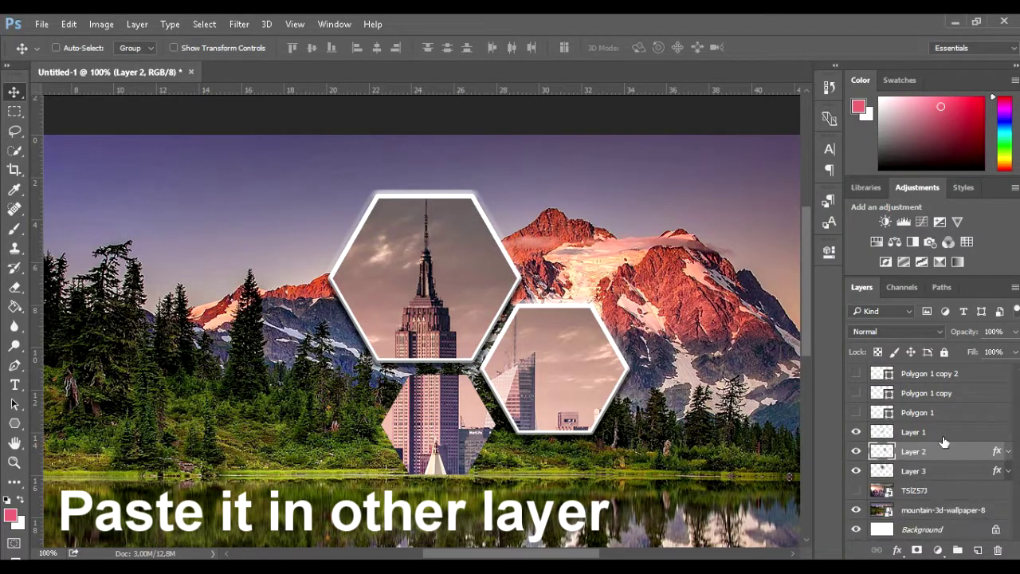
right_click(940, 434)
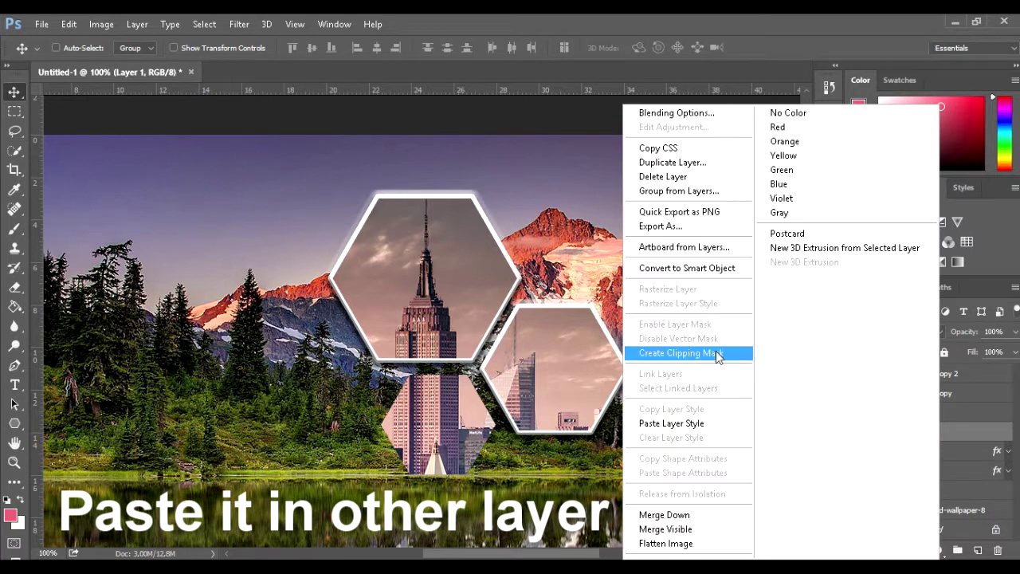
click(690, 423)
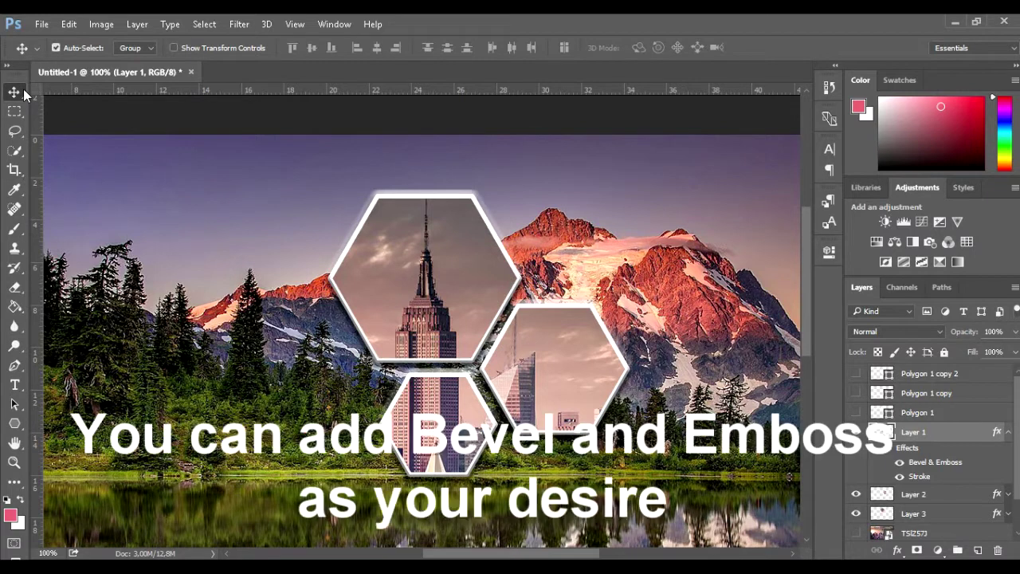
- Fit the image in the window and select the mountain-3d-wallpaper-8 layer
key(ctrl+0)
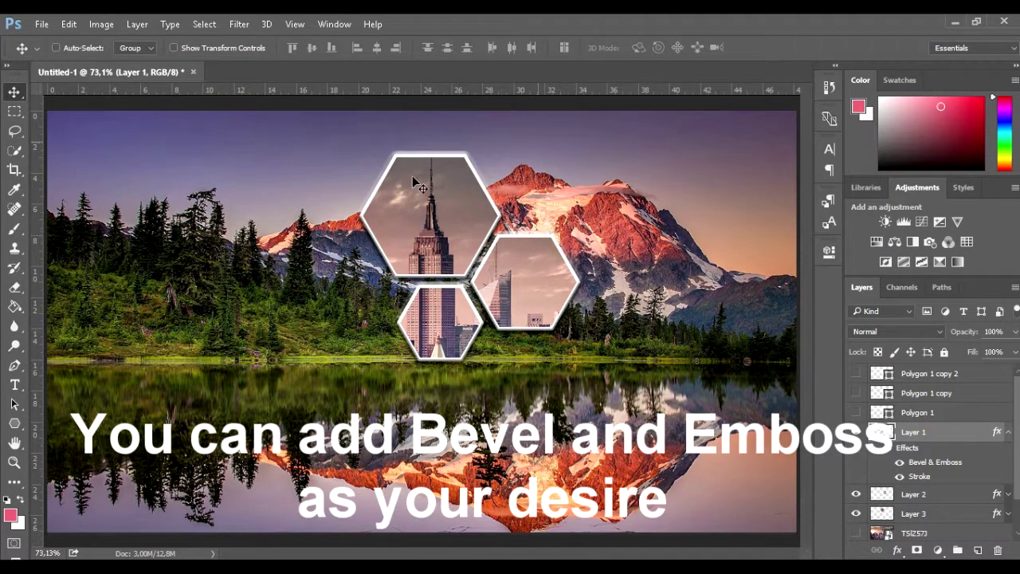
click(1008, 432)
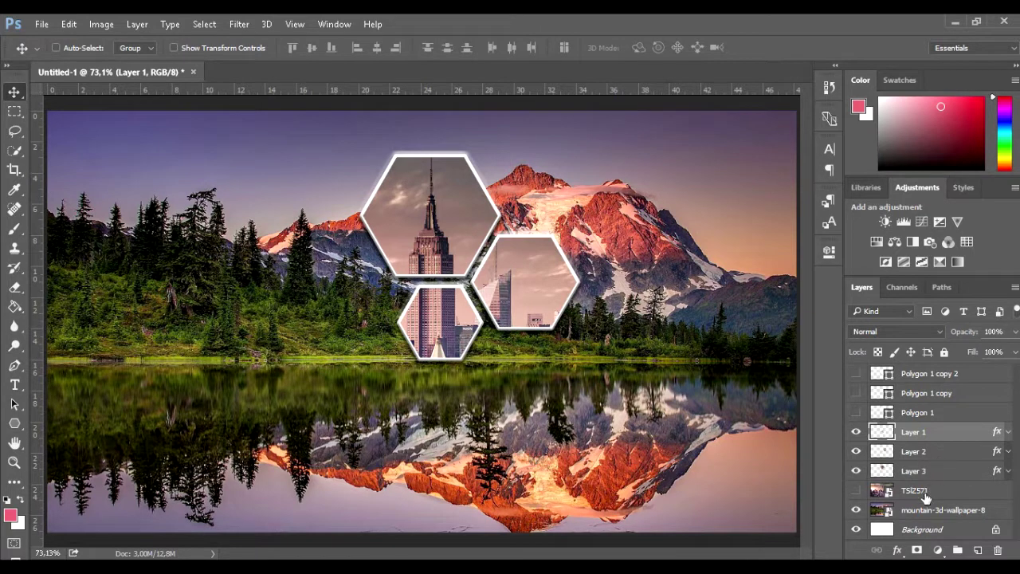
click(881, 511)
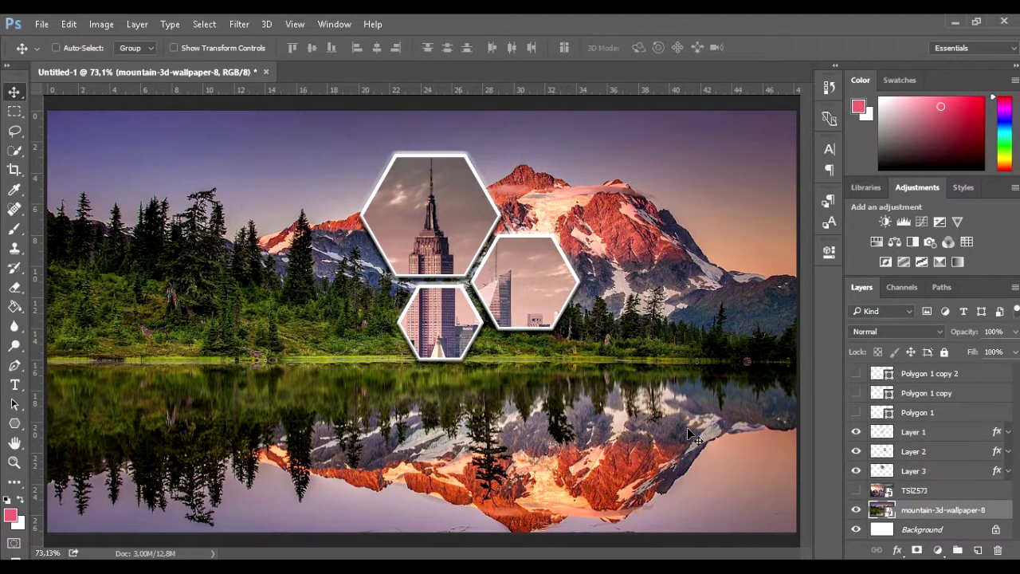
- Apply a Gaussian Blur with radius 1,6 px to the mountain layer
click(237, 24)
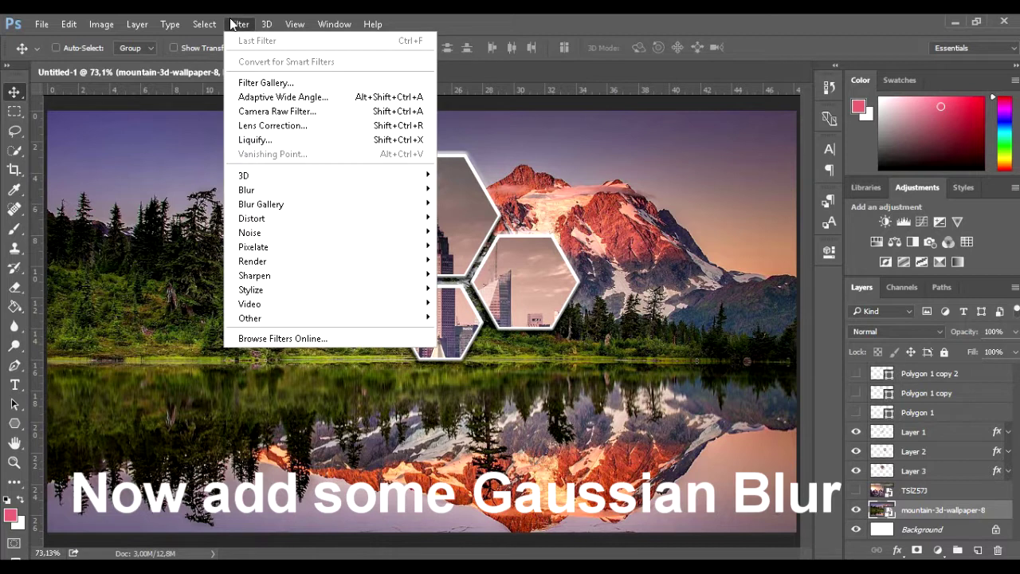
mouse_move(246, 189)
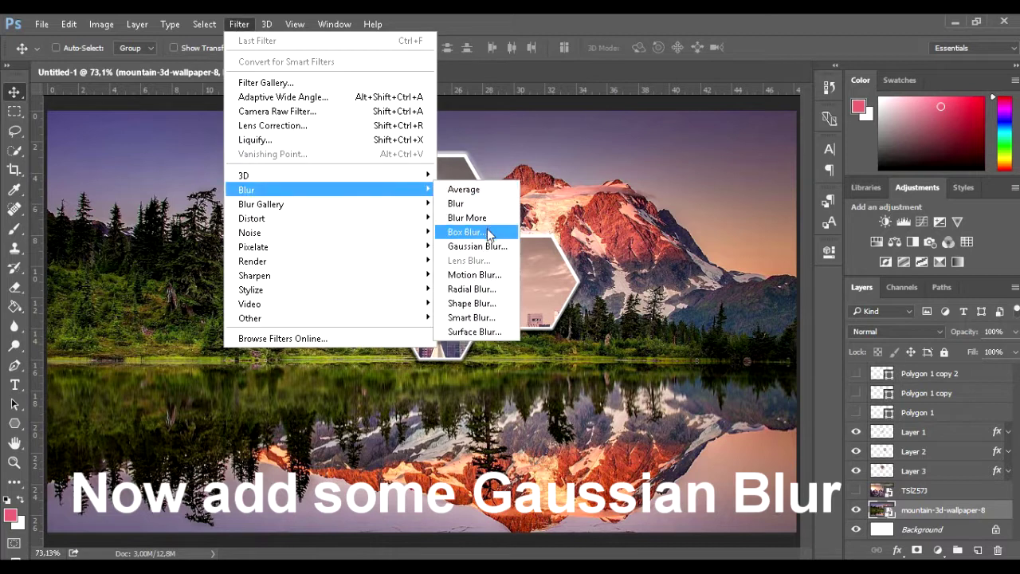
click(482, 246)
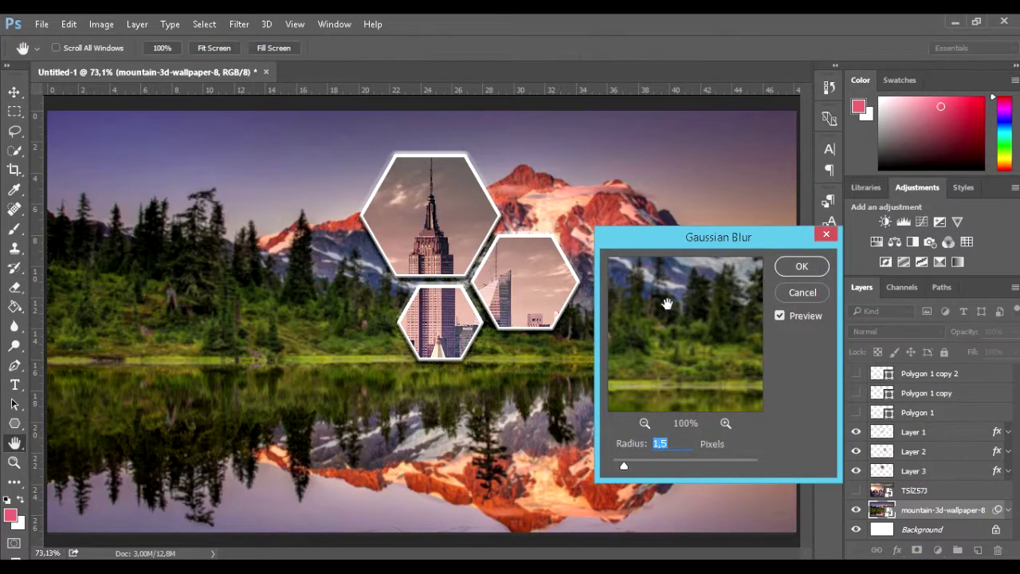
drag(647, 464, 638, 467)
click(630, 449)
text(1)
key(BackSpace)
key(BackSpace)
text(20)
key(BackSpace)
key(BackSpace)
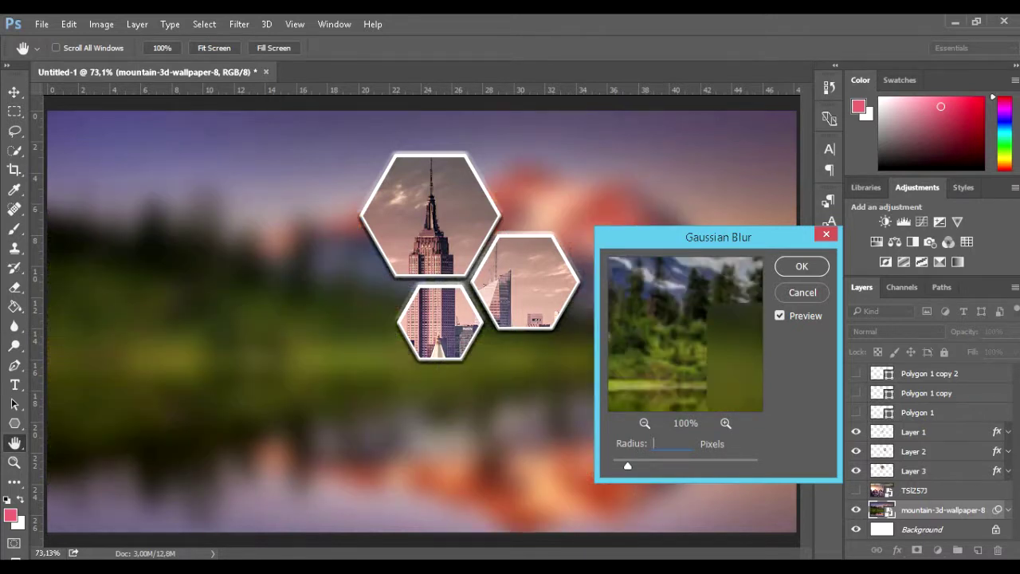
text(1,6)
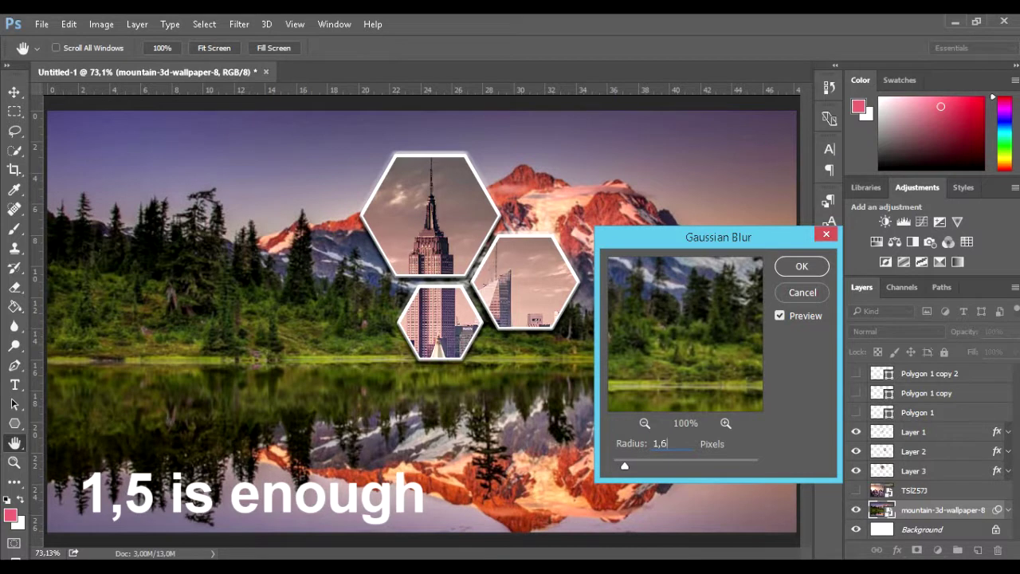
key(Return)
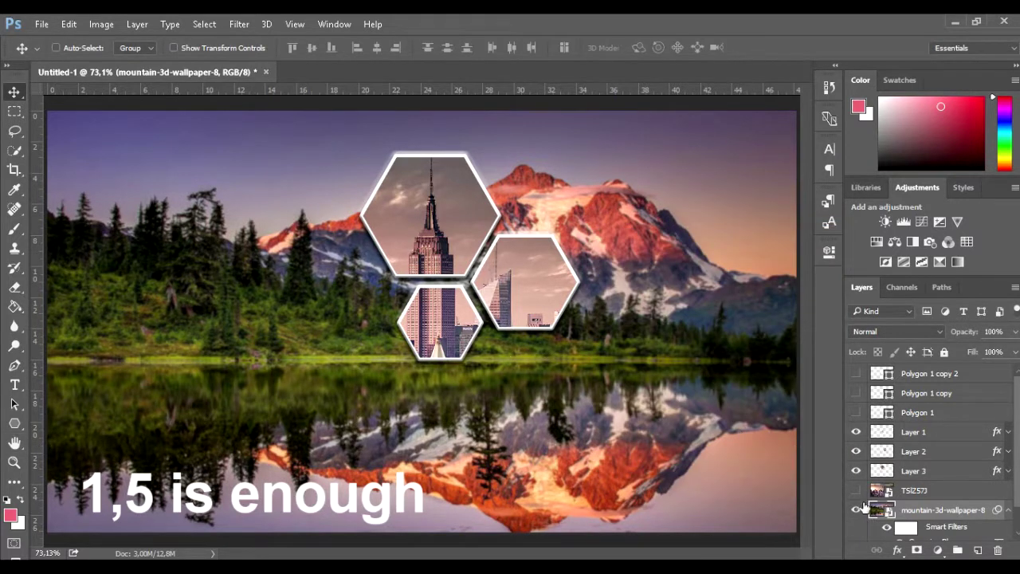
- Compare the blur on and off, show TSIZ57J, and reselect the mountain layer
click(886, 527)
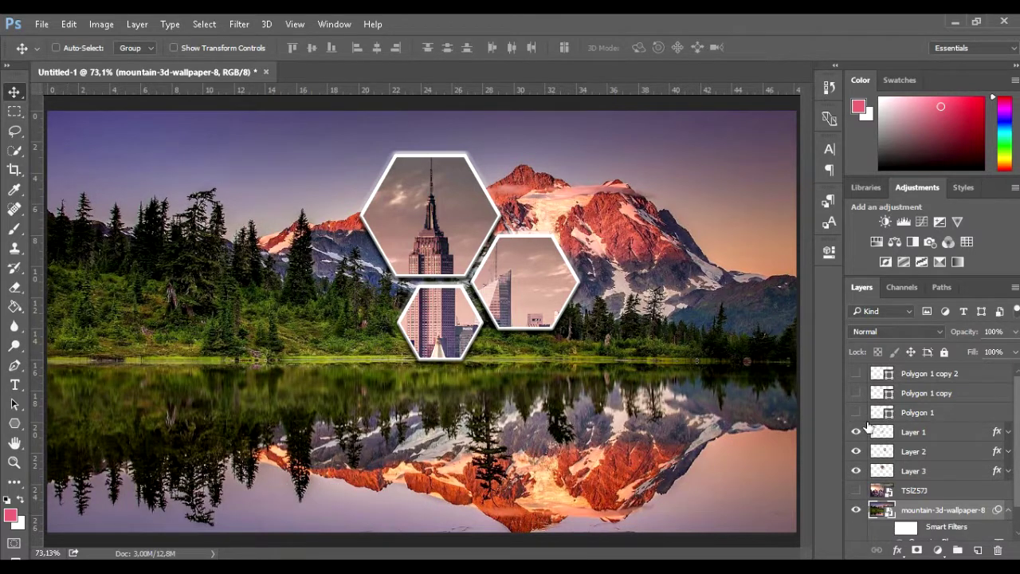
scroll(909, 483, down, 1)
click(856, 461)
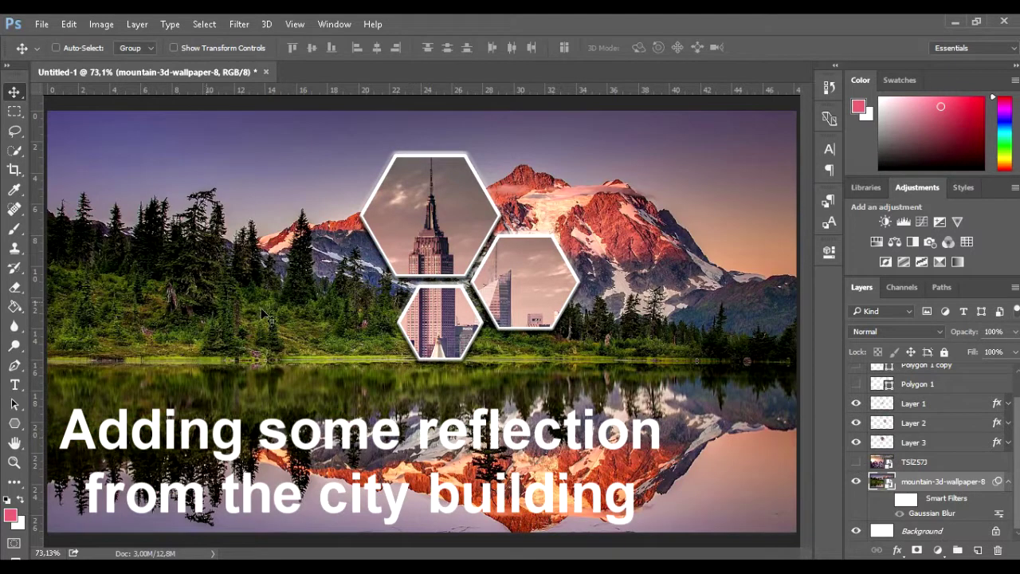
click(857, 467)
click(901, 484)
- Trace a Pen path along the shoreline and close it around the lake area
click(14, 365)
scroll(88, 355, up, 5)
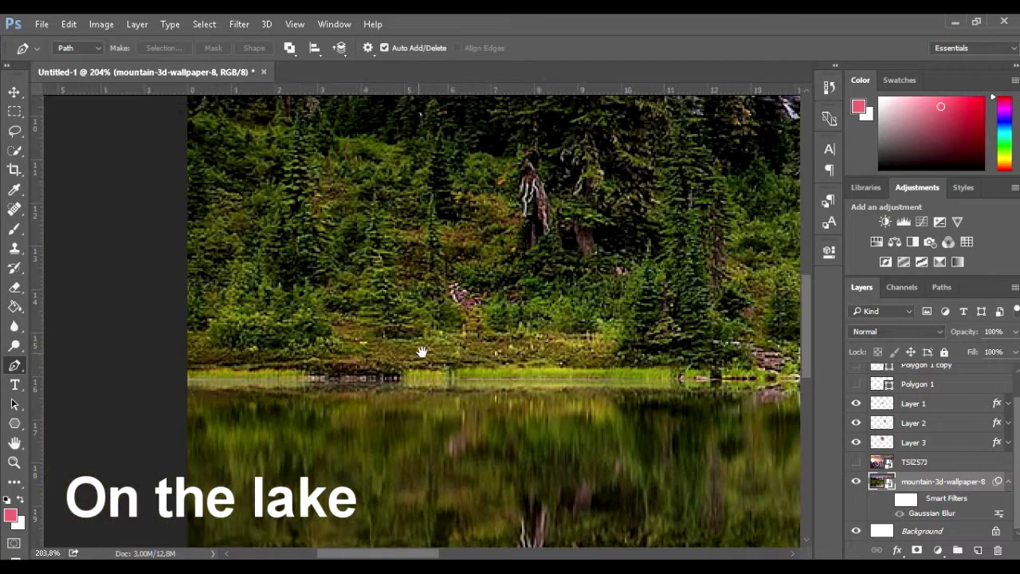
click(292, 368)
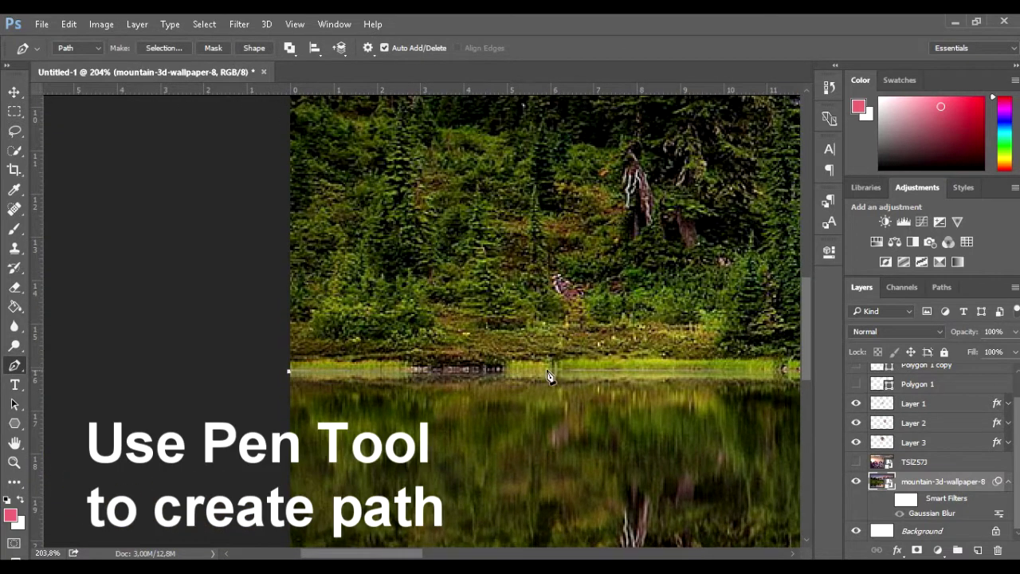
drag(653, 365, 162, 344)
scroll(687, 333, right, 8)
scroll(687, 333, right, 1)
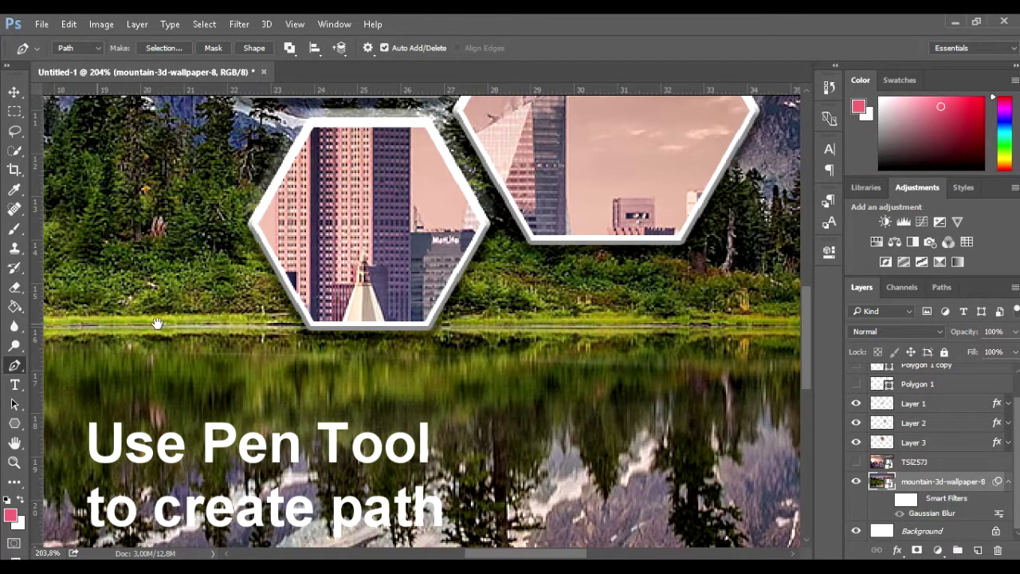
scroll(687, 333, right, 6)
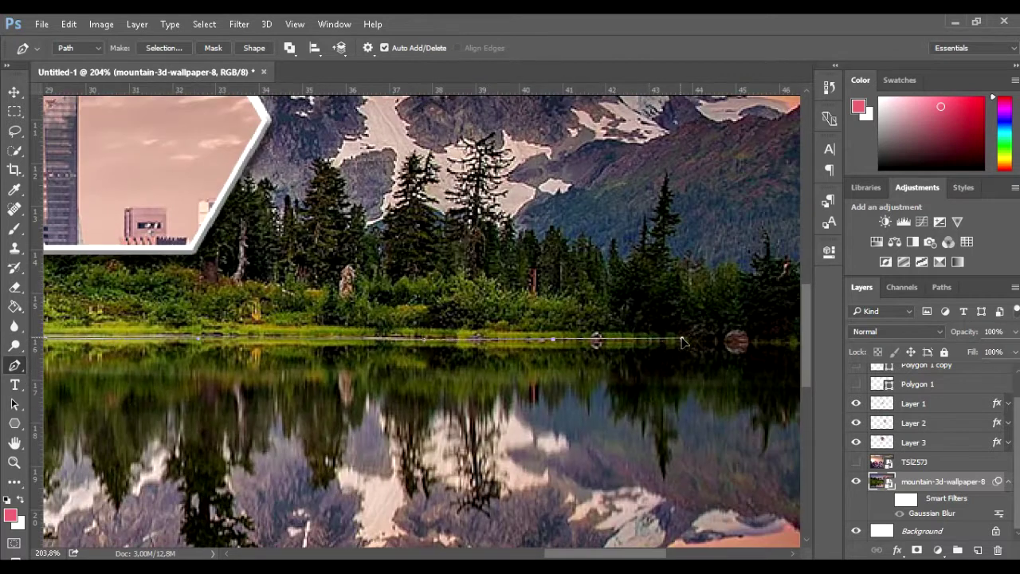
scroll(678, 335, right, 6)
click(669, 334)
scroll(674, 338, down, 3)
scroll(644, 399, down, 2)
click(781, 534)
click(69, 524)
click(77, 360)
- Convert the path into a selection and make the TSIZ57J layer active and visible
click(163, 47)
click(592, 169)
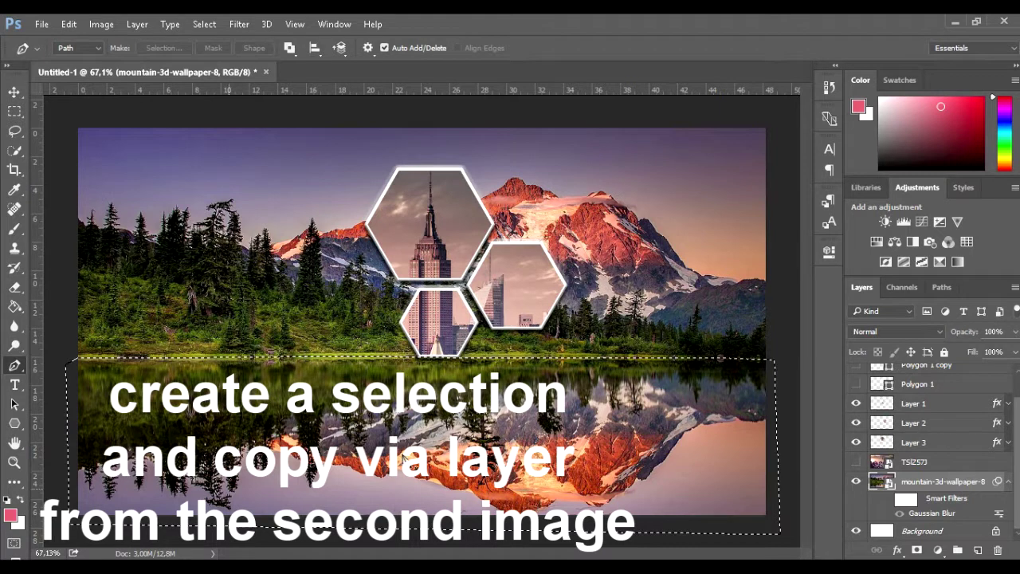
click(15, 111)
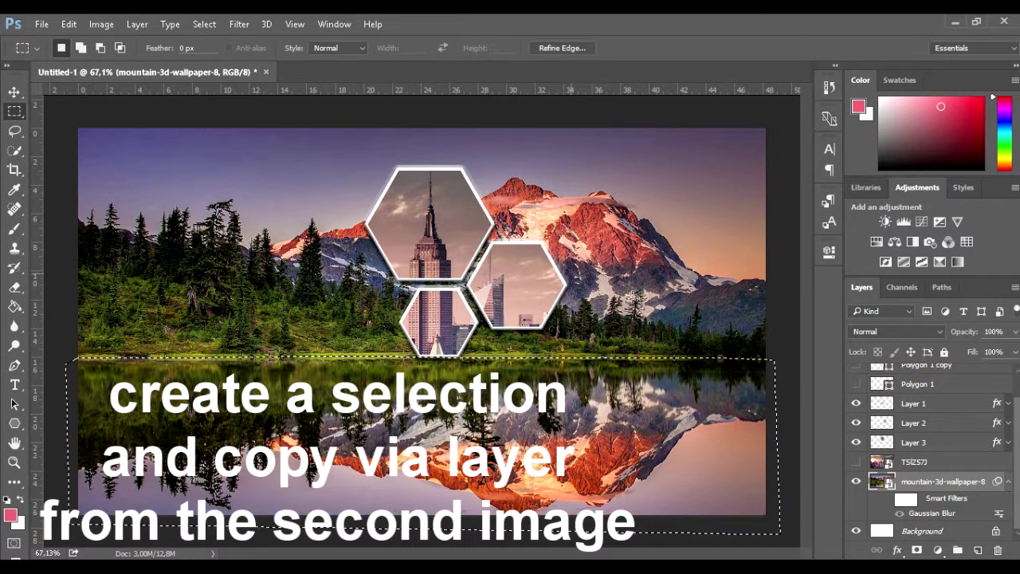
click(913, 461)
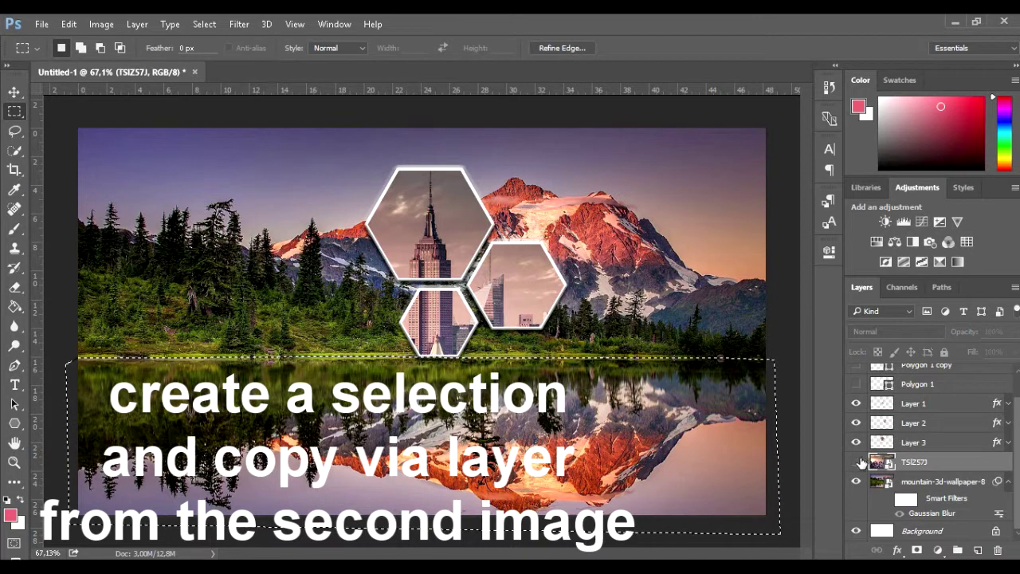
click(856, 461)
right_click(526, 416)
- Copy the selected city area to new Layer 4 and hide TSIZ57J
click(610, 212)
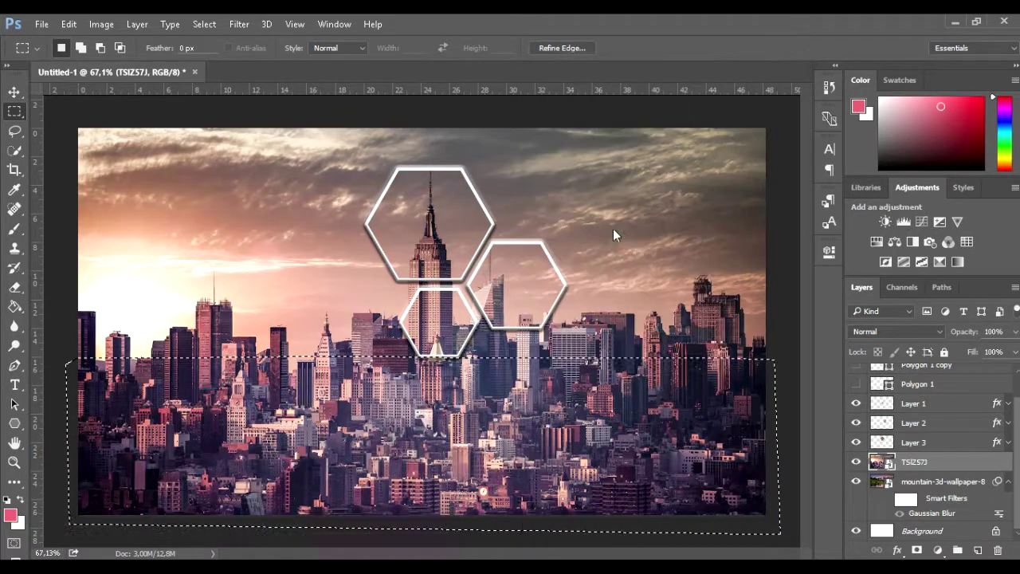
click(857, 481)
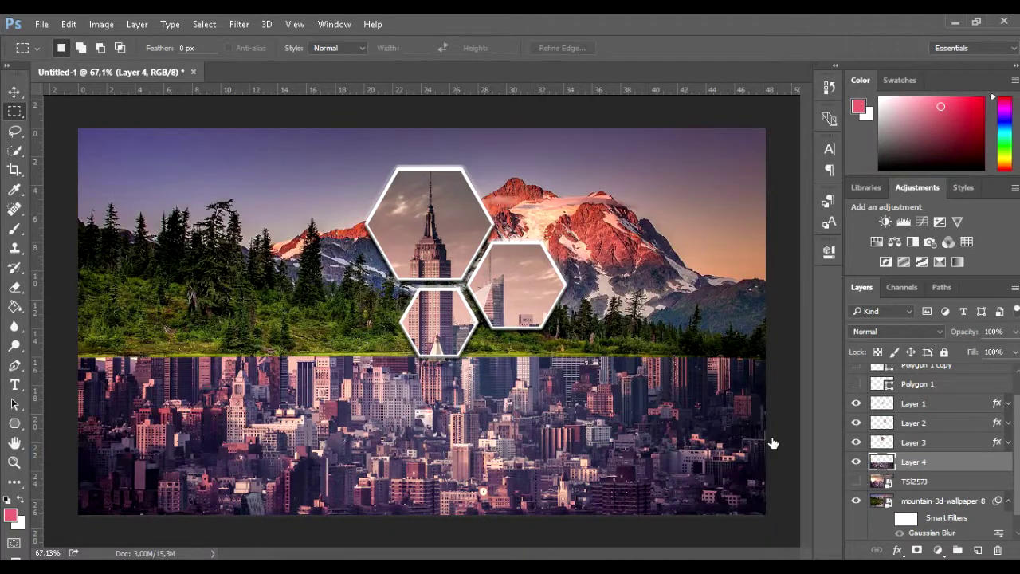
click(15, 92)
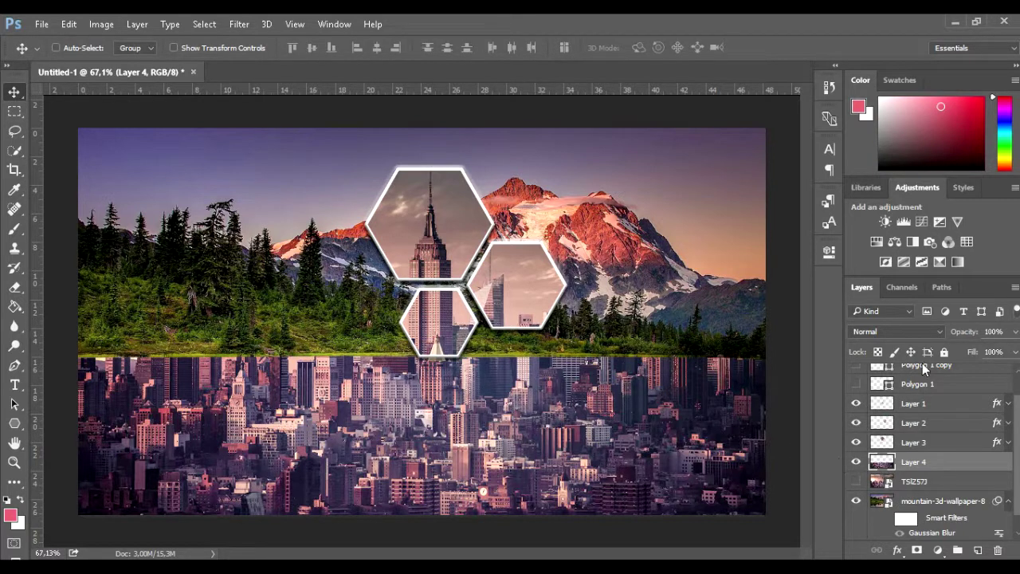
- Set Layer 4's blend mode to Overlay and opacity to 70%
click(876, 331)
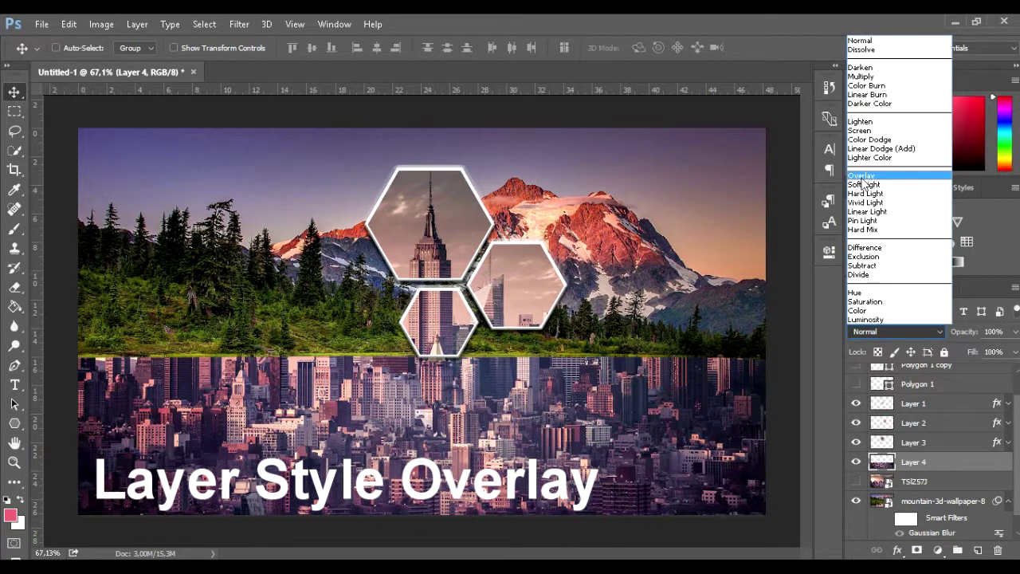
click(897, 335)
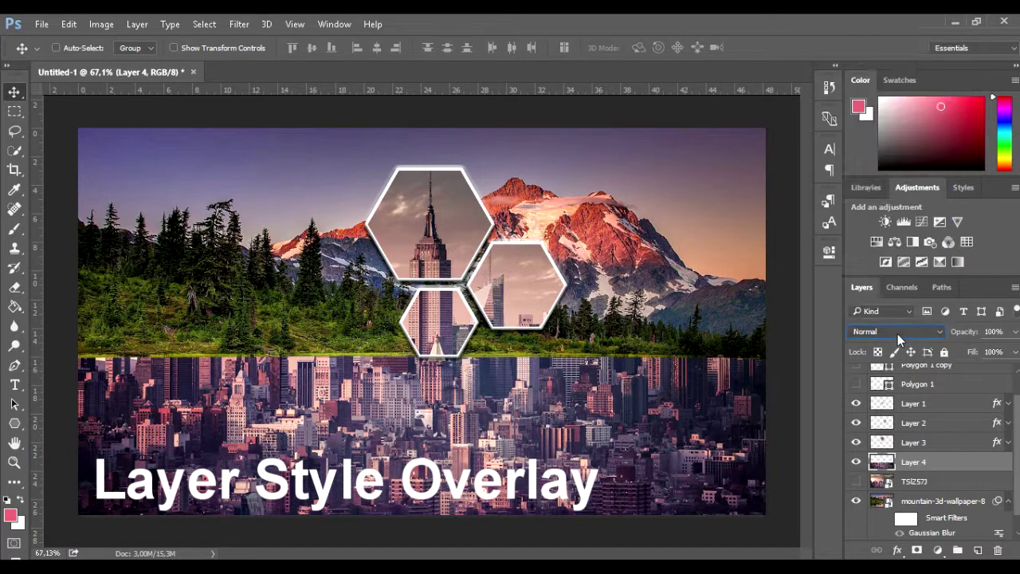
click(865, 176)
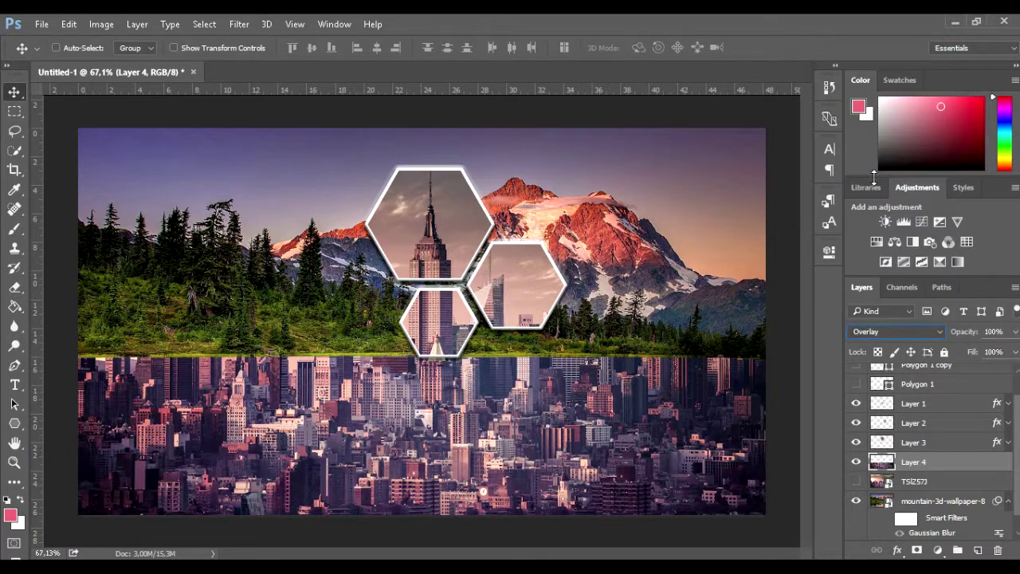
click(990, 331)
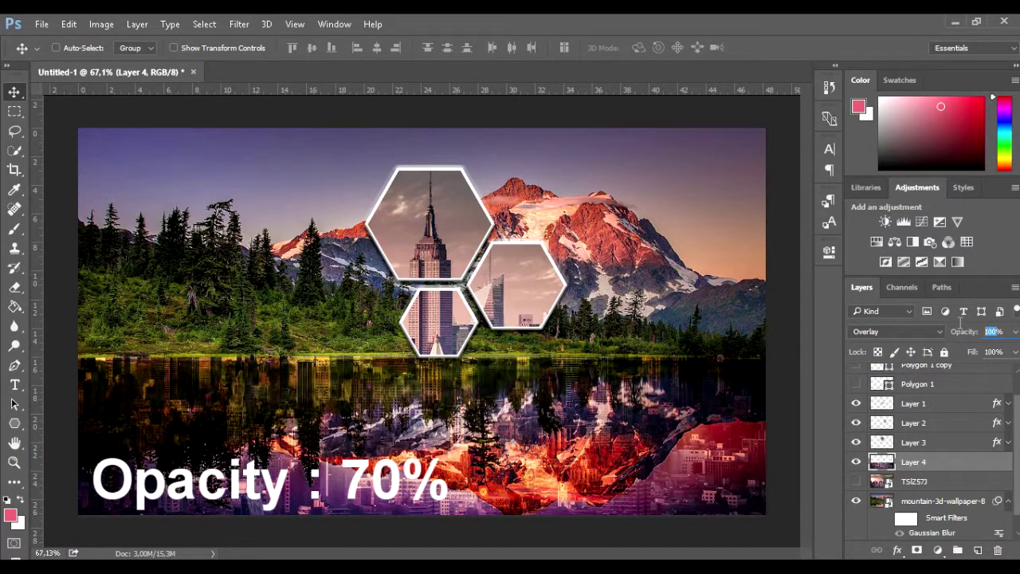
text(70)
key(Return)
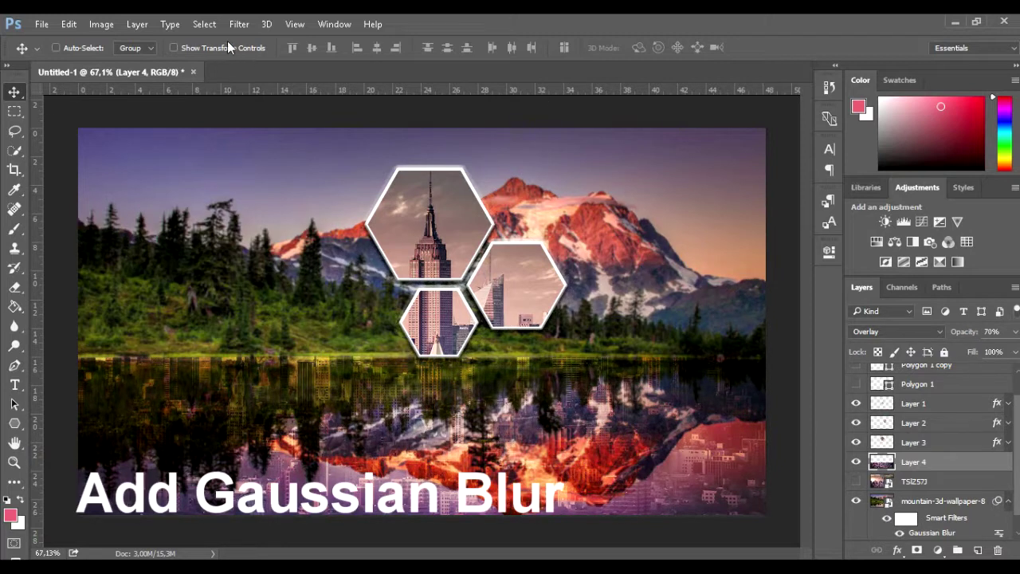
- Blur Layer 4's city reflection with a 1,5 px Gaussian Blur
click(239, 24)
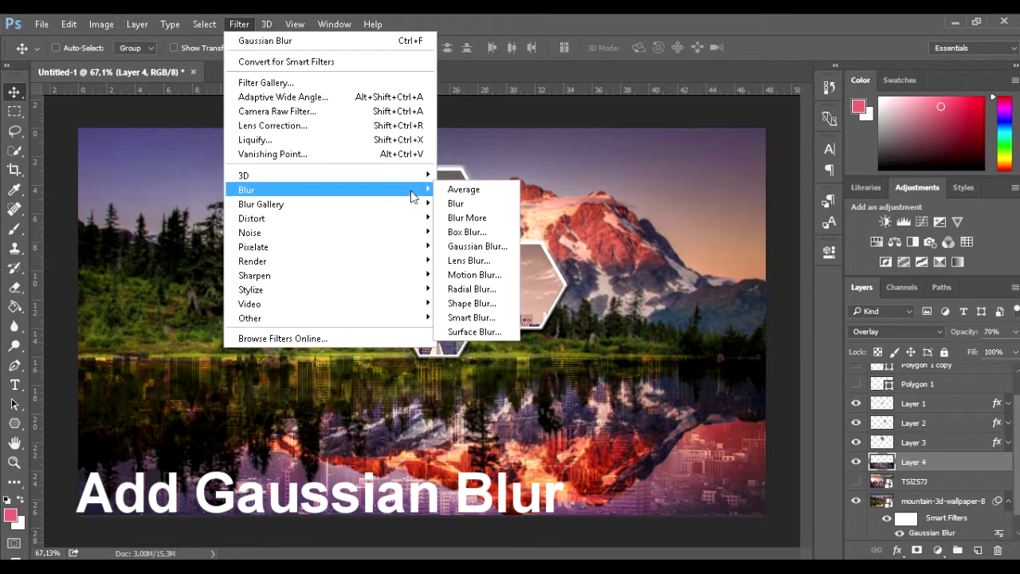
click(477, 246)
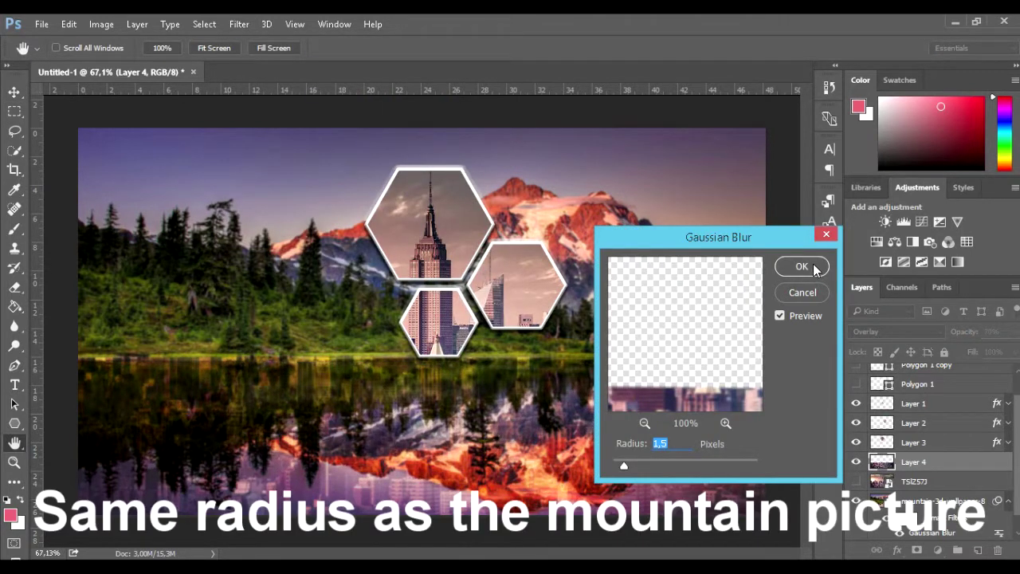
click(813, 267)
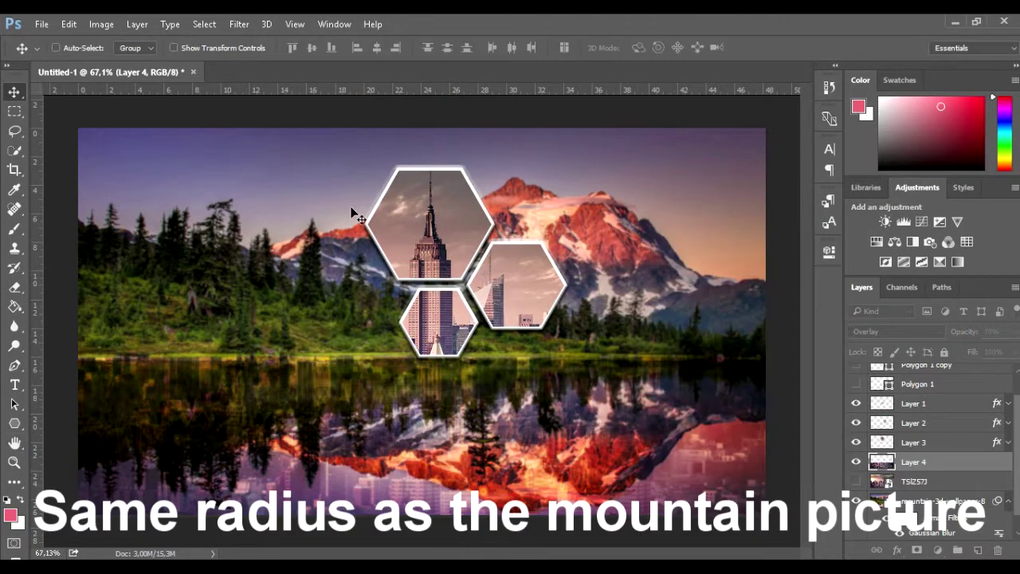
- Add a new empty layer above Layer 1 and name it brush
click(1008, 403)
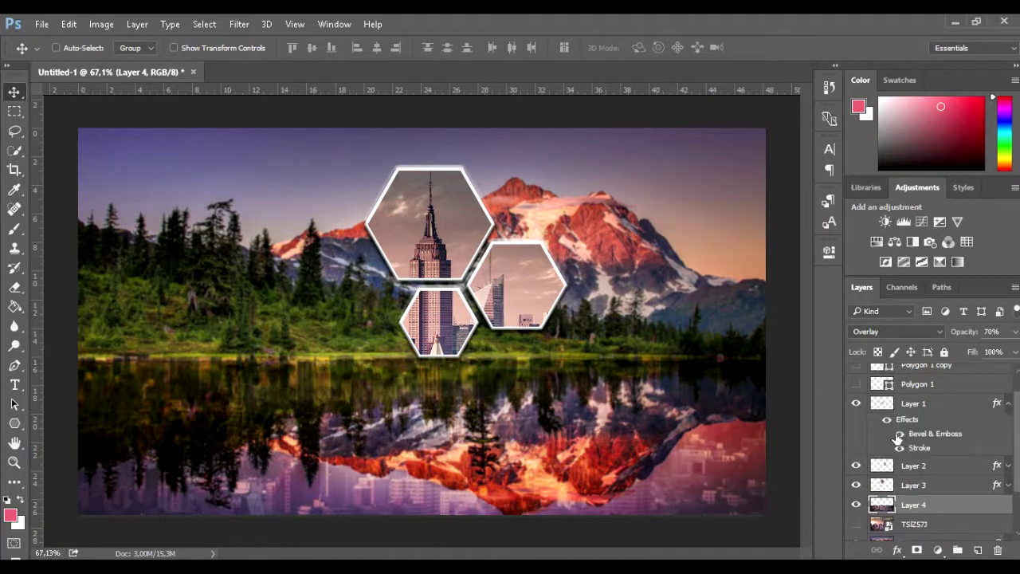
click(1009, 403)
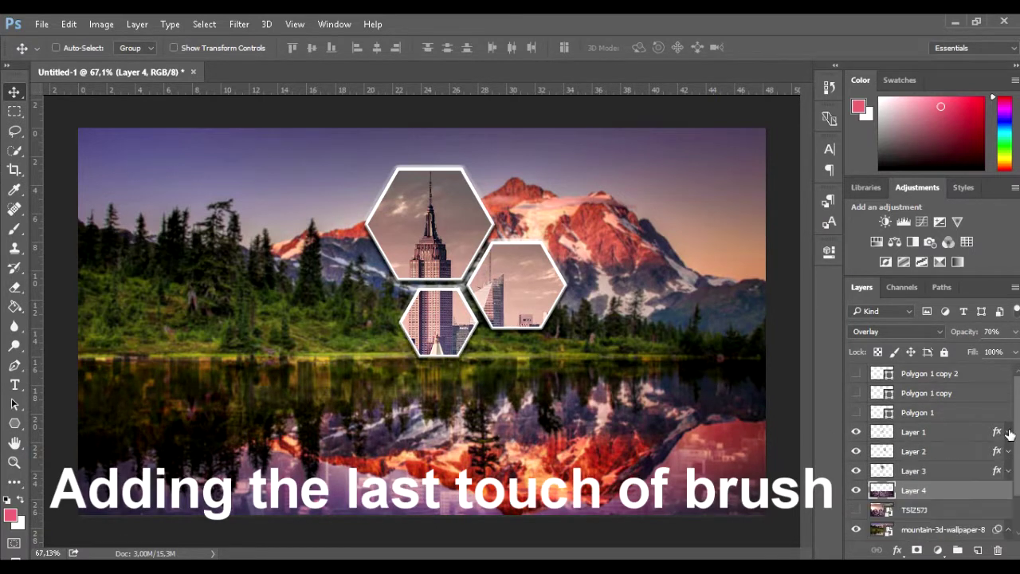
click(931, 434)
click(977, 550)
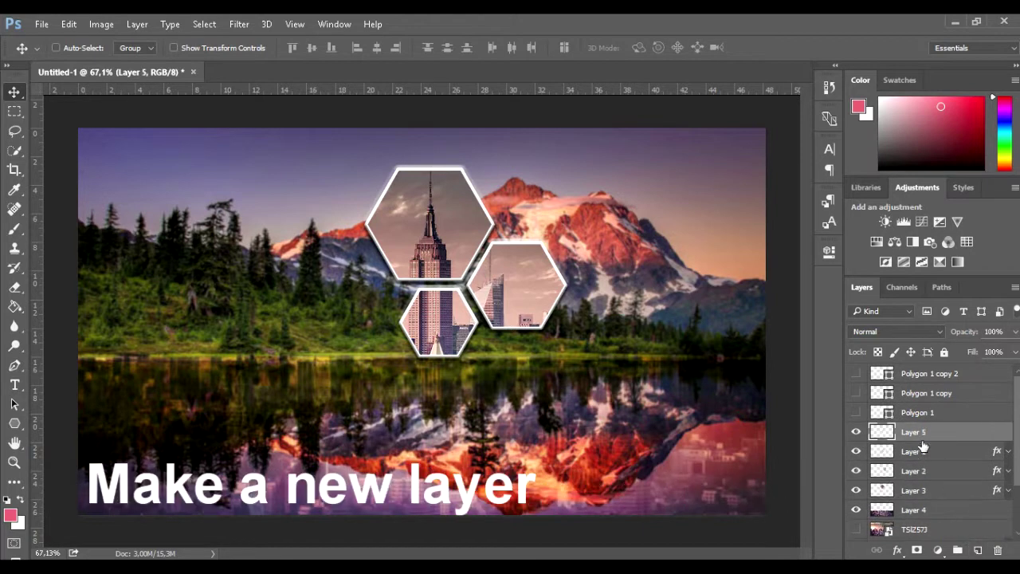
double_click(914, 432)
text(h)
key(Return)
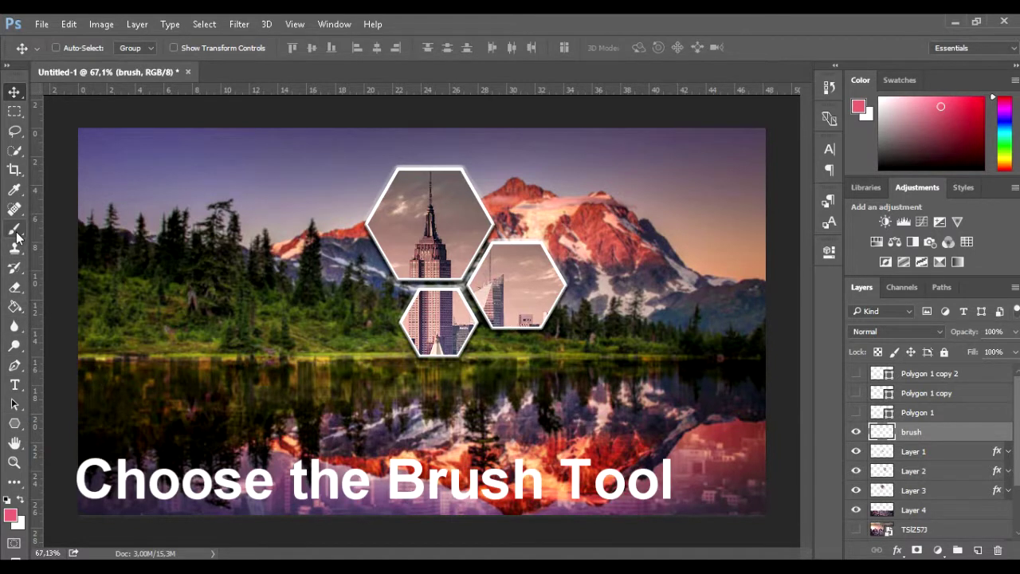
- Select the Brush tool with a soft round 0% hardness tip at a large size
click(17, 232)
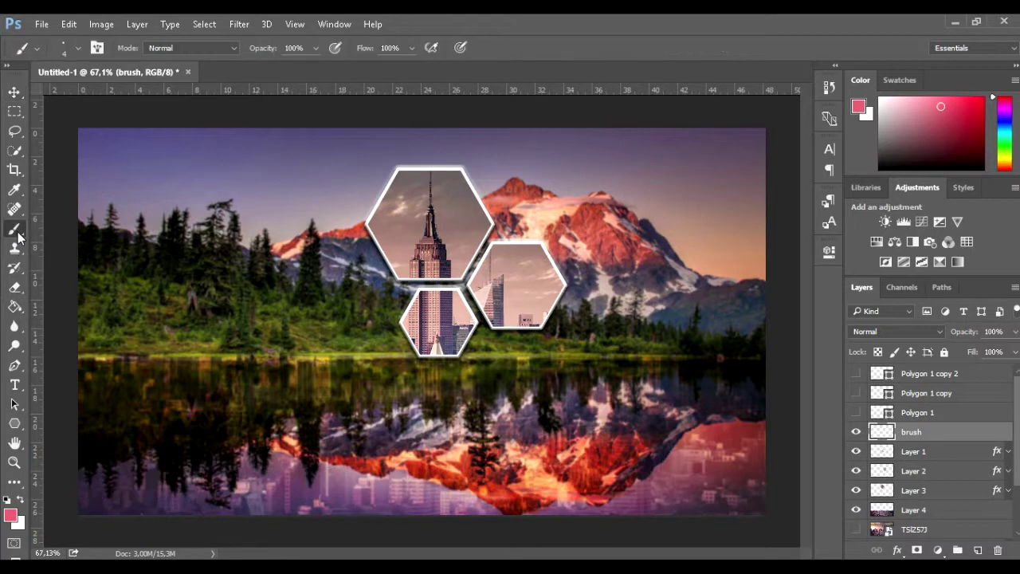
click(78, 48)
click(30, 191)
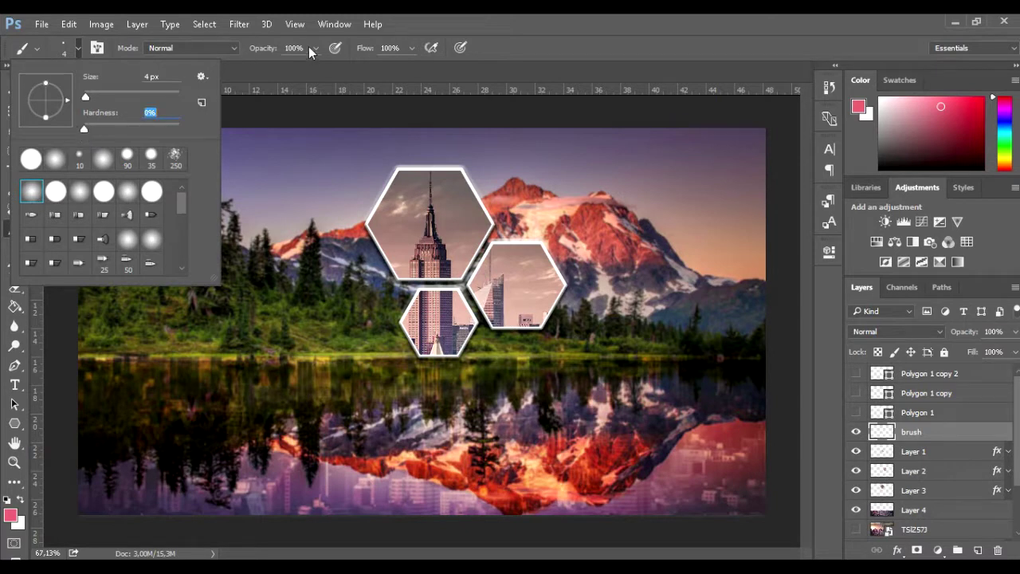
click(83, 46)
key(bracketleft)
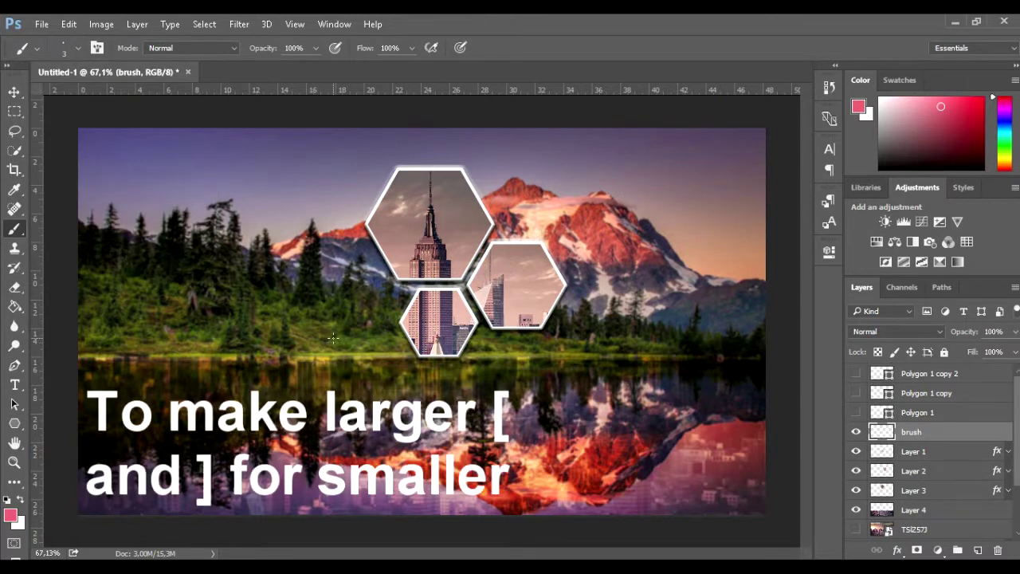
key(bracketright)
key(bracketright)
key(bracketright)
key(bracketright)
key(bracketright)
key(bracketright)
key(bracketright)
key(bracketright)
key(bracketright)
key(bracketleft)
key(bracketleft)
key(bracketleft)
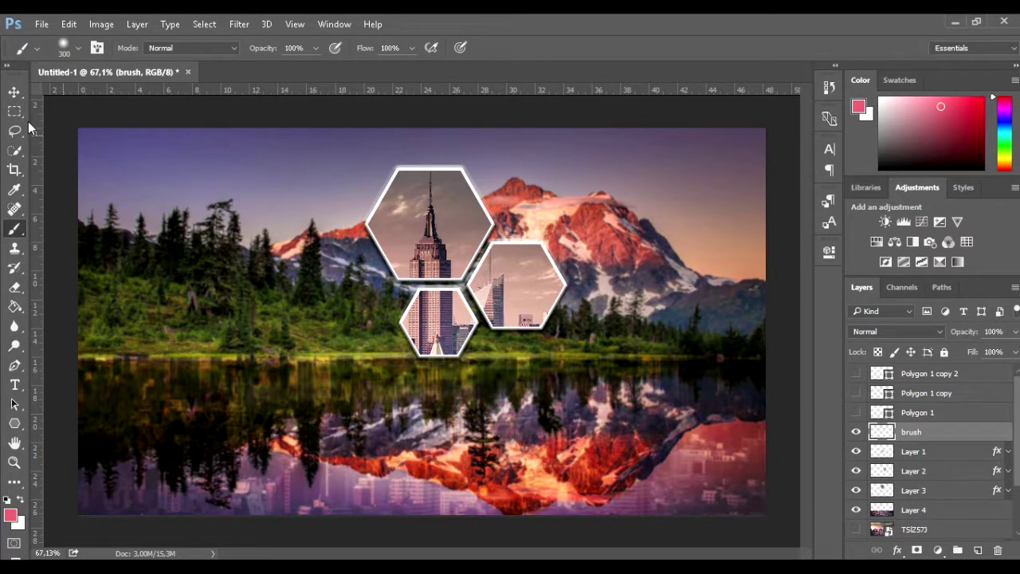
- Sample a saturated purple and paint a 500 px soft wash over the upper-left sky
key(alt)
drag(149, 149, 280, 194)
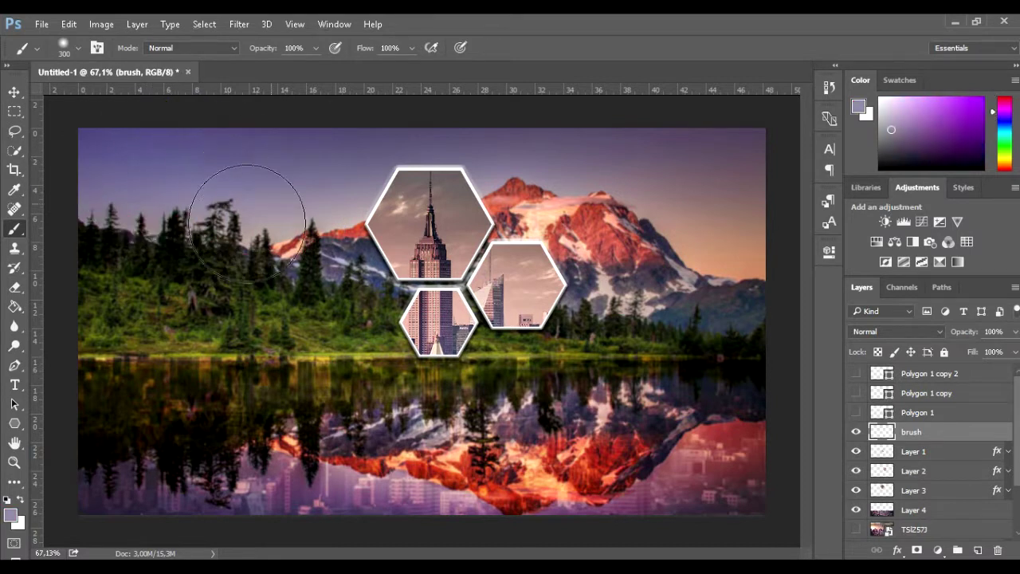
drag(919, 139, 939, 118)
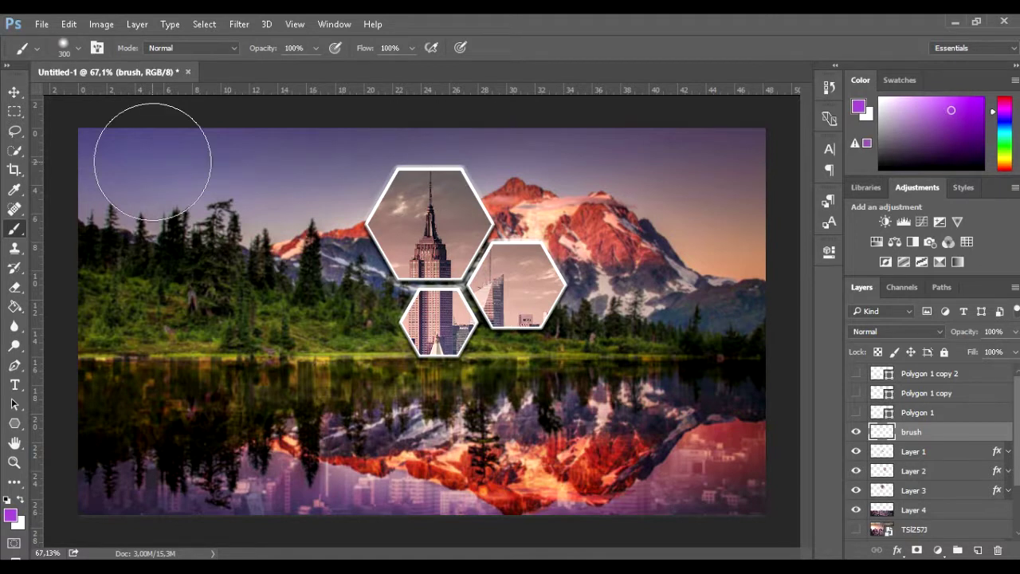
key(bracketright)
key(bracketright)
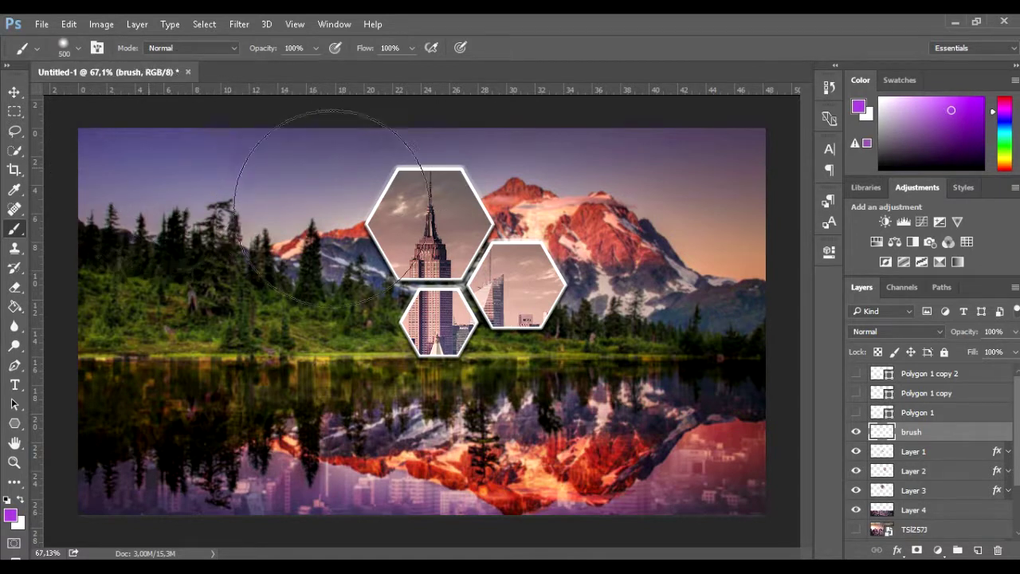
click(143, 171)
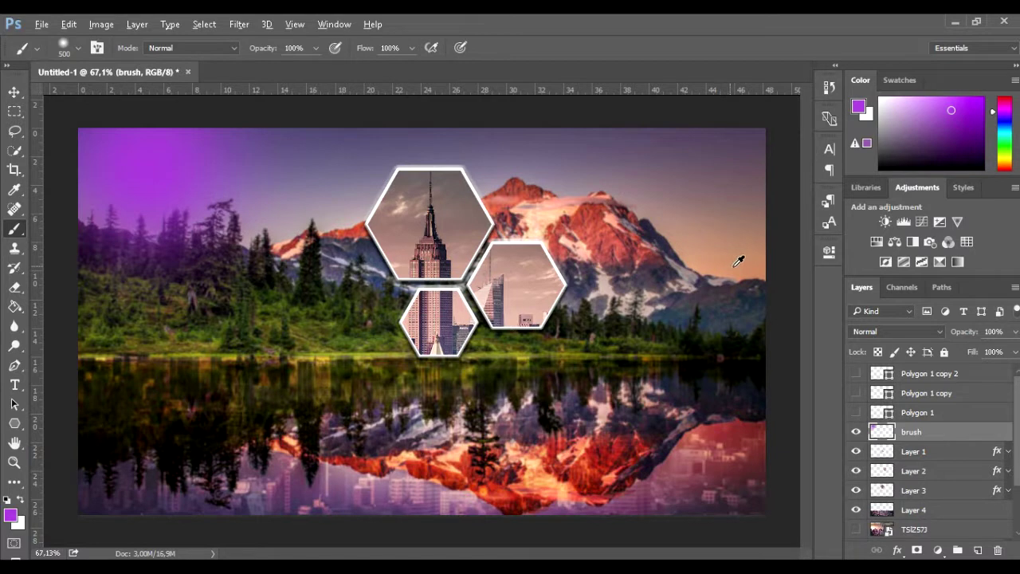
- Paint a soft pale yellow-orange glow in the upper-right sky
alt+click(733, 259)
click(946, 122)
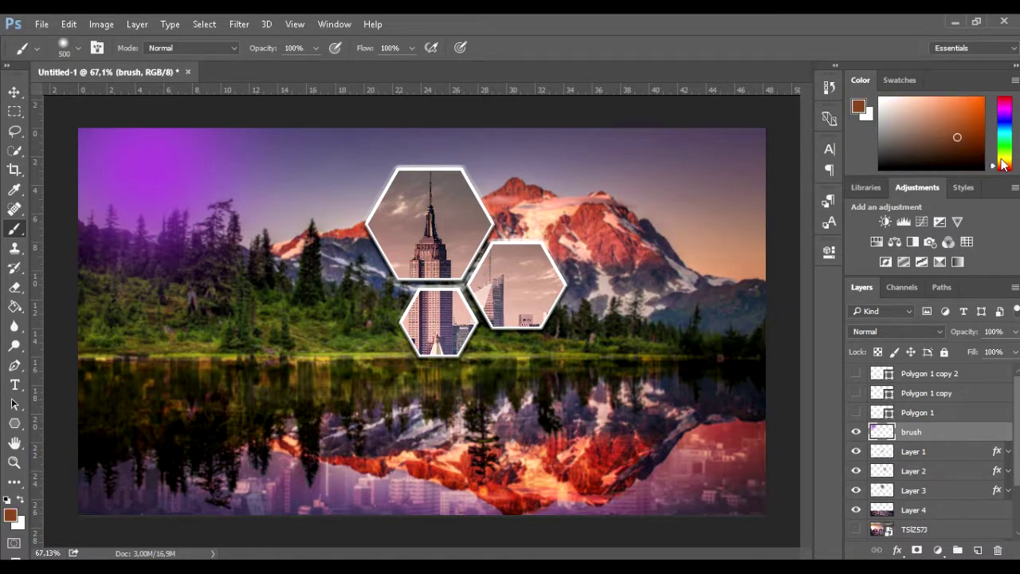
click(1004, 163)
click(940, 110)
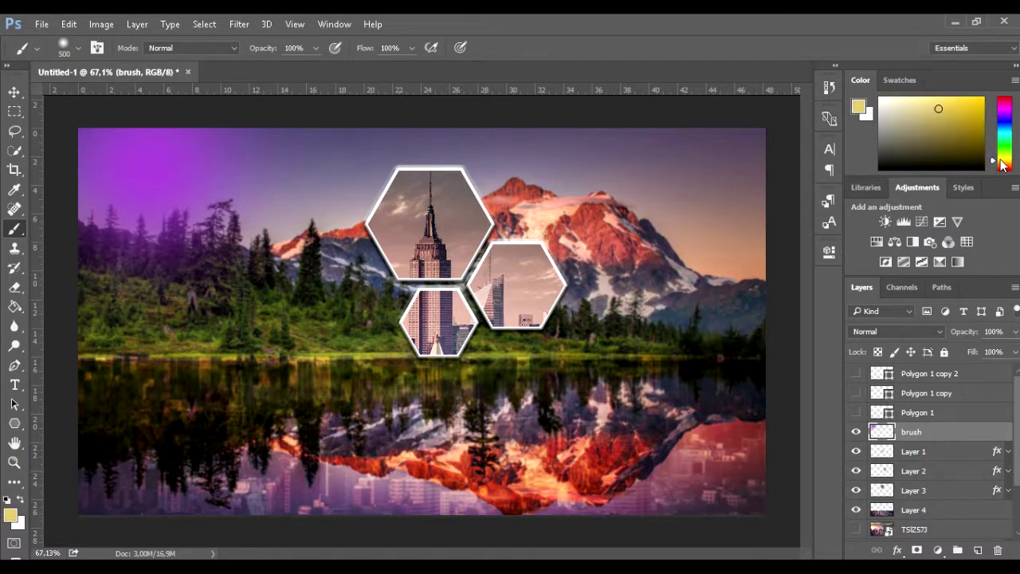
click(1002, 166)
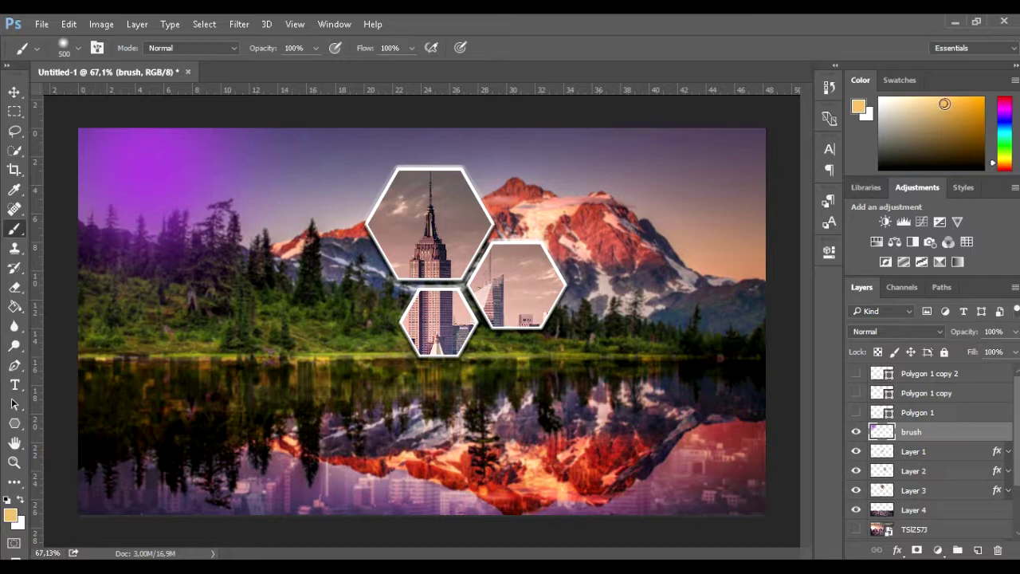
click(713, 171)
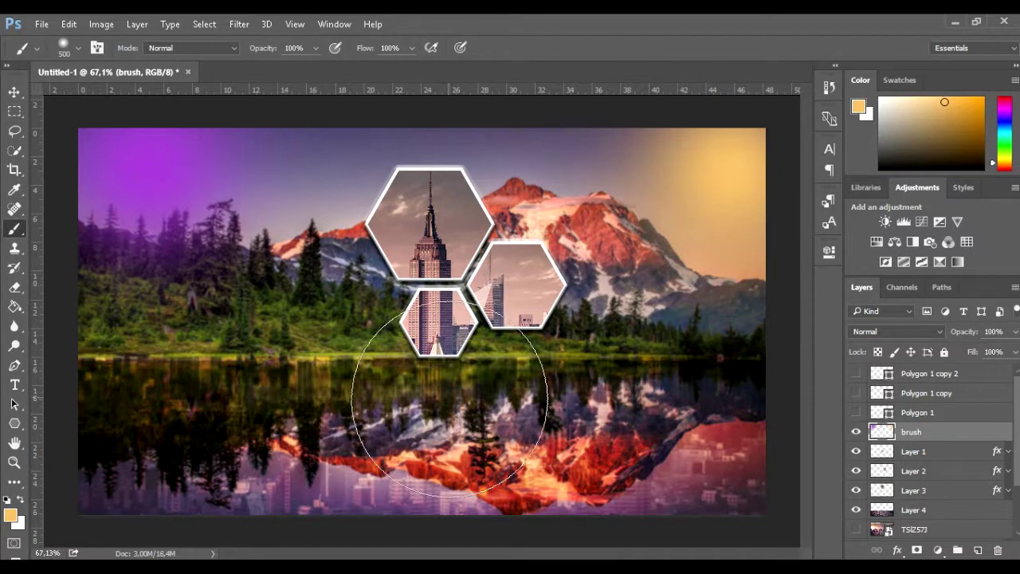
- Sample a bright pink from the lake reflection and wash it over the left reflection
alt+click(707, 477)
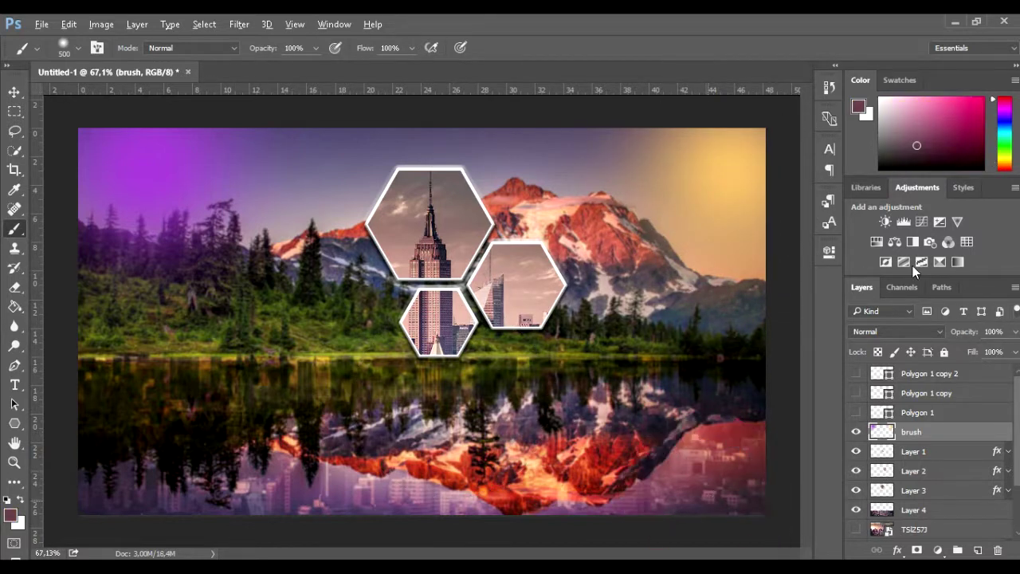
click(955, 113)
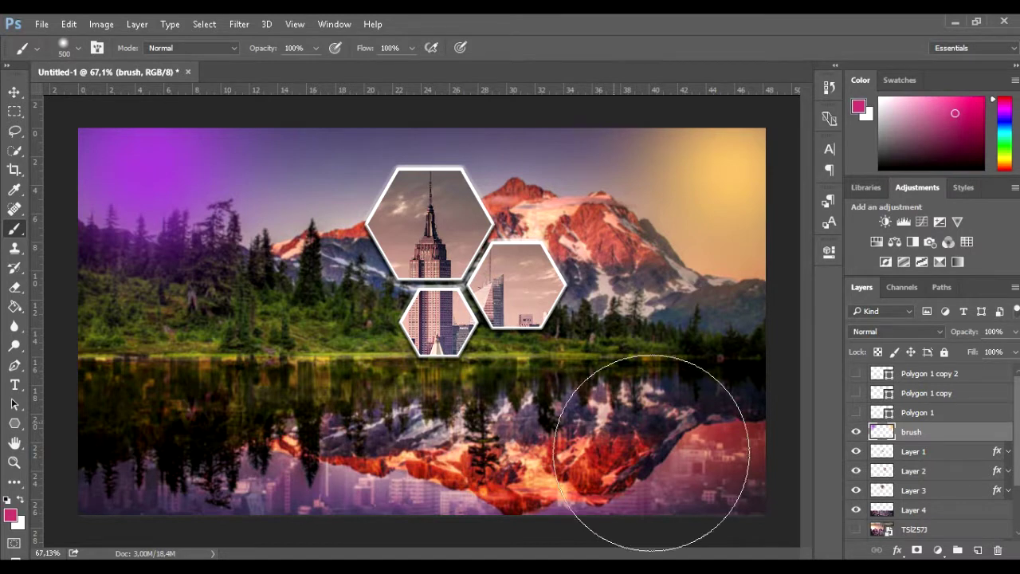
click(661, 434)
key(ctrl+z)
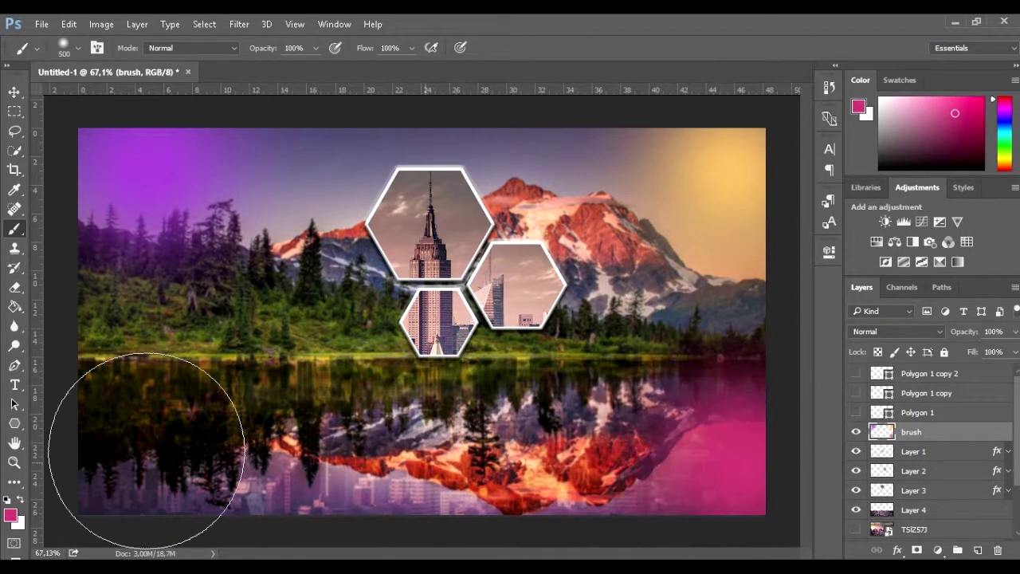
click(662, 430)
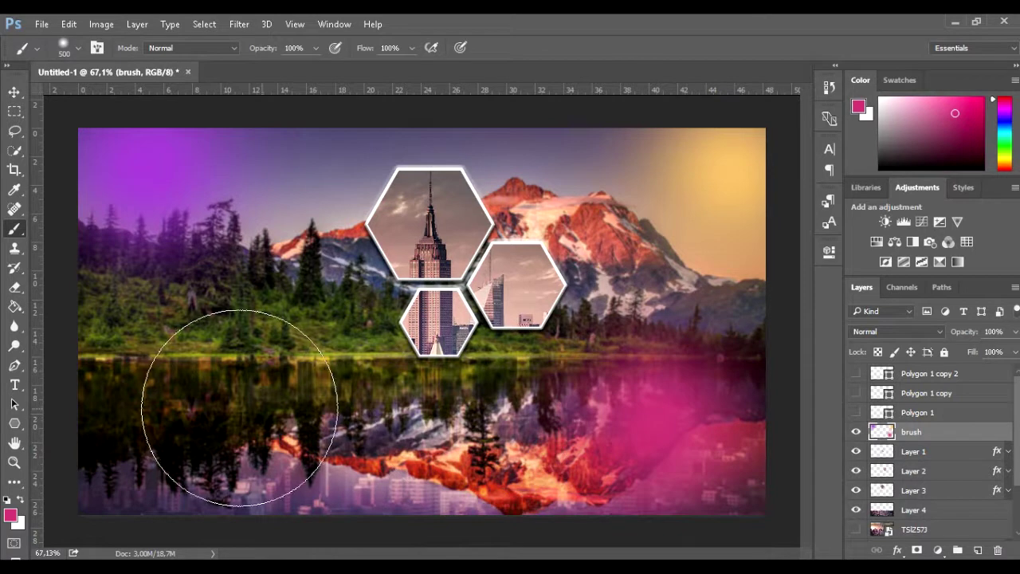
key(ctrl+z)
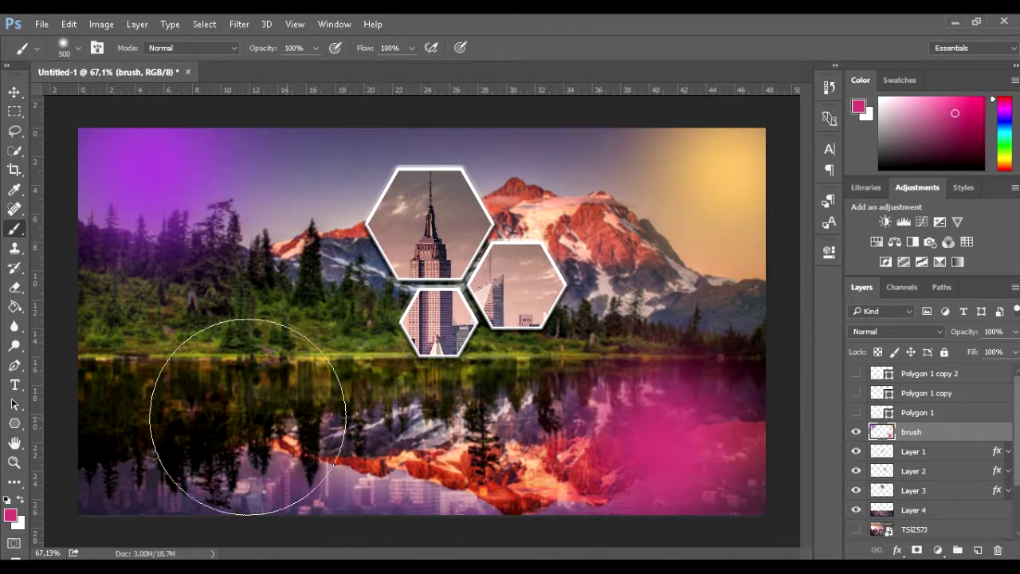
click(187, 450)
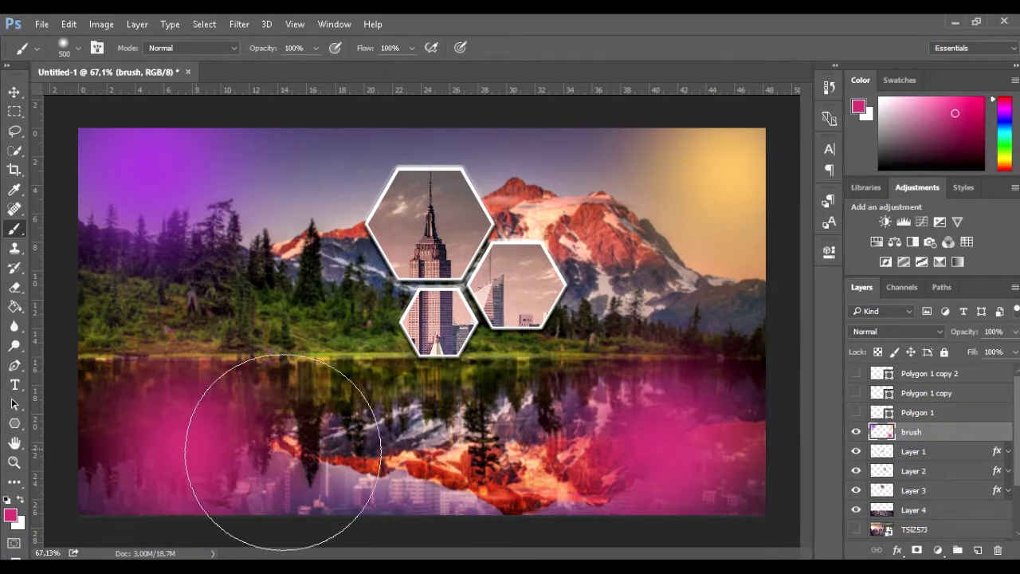
- Paint light reddish-pink haze over the upper hexagon, sky and around the mountain
alt+click(524, 190)
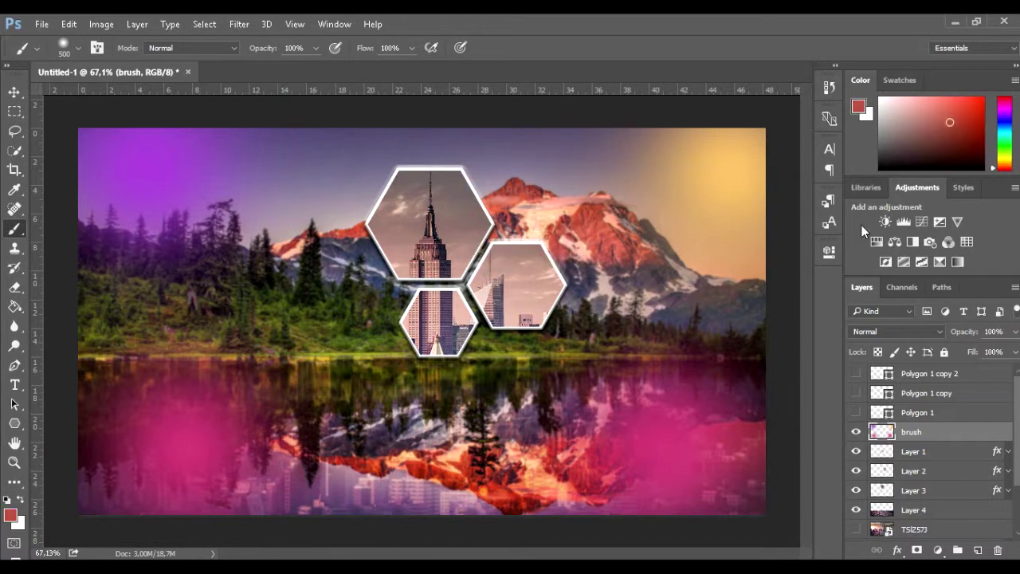
drag(950, 125, 933, 124)
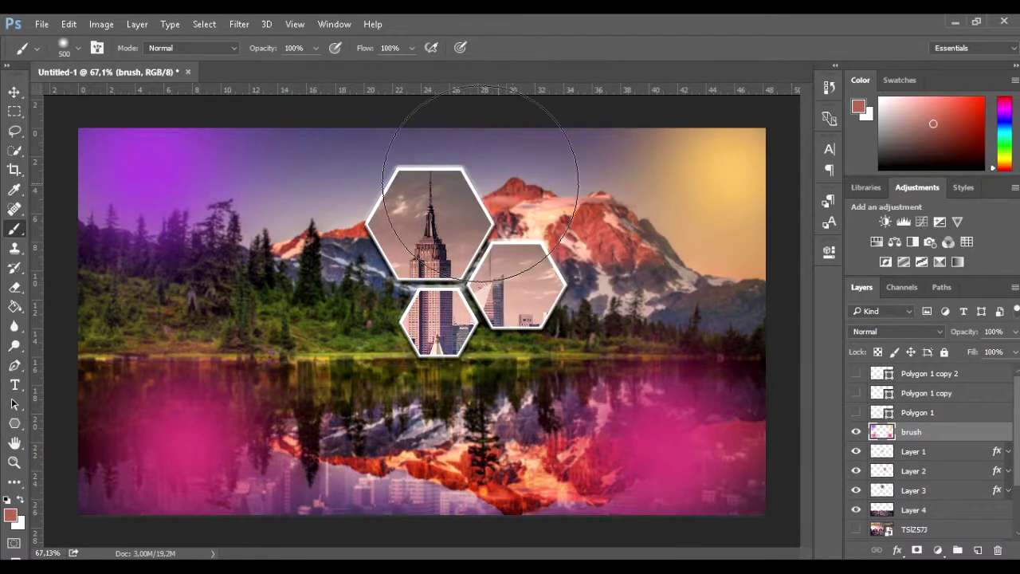
drag(455, 108, 583, 287)
drag(569, 239, 518, 207)
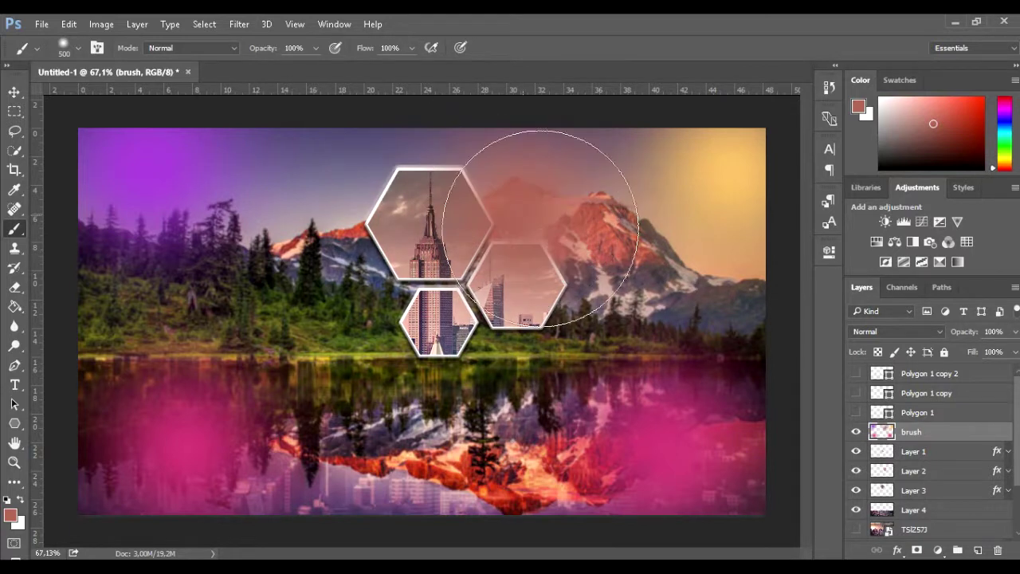
key(ctrl+z)
click(513, 203)
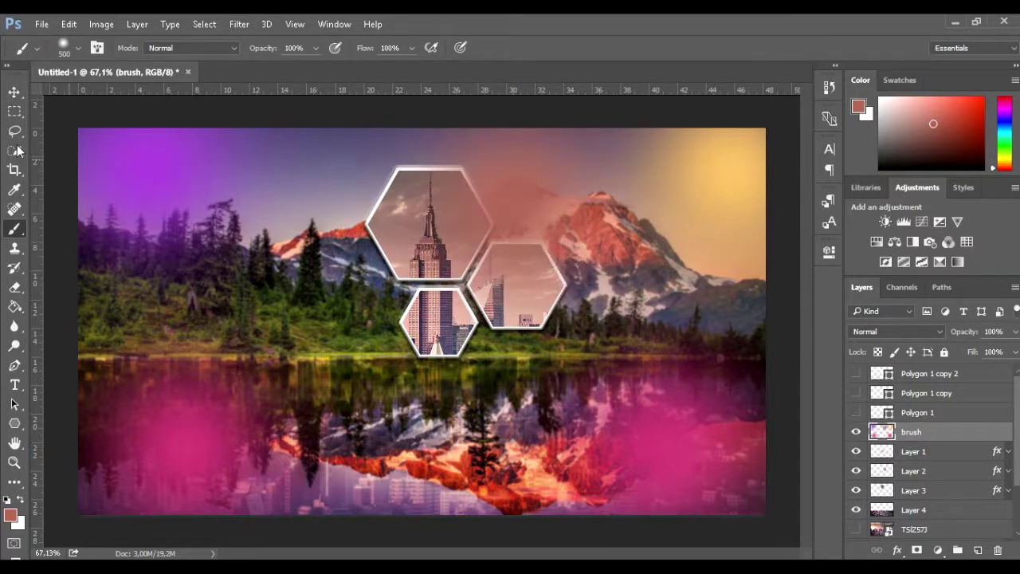
click(14, 91)
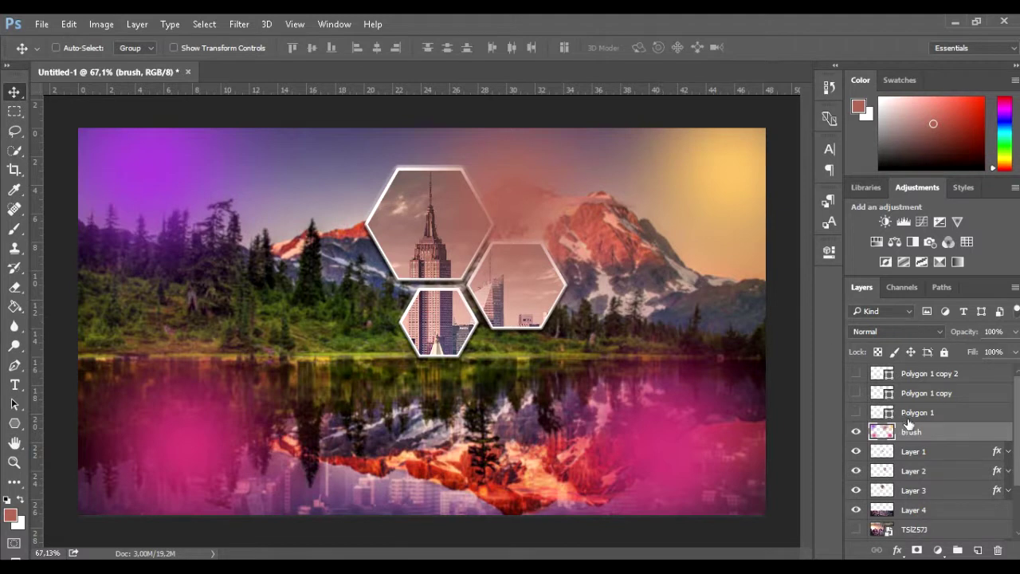
- Choose Soft Light from the brush layer's blend mode list
click(885, 332)
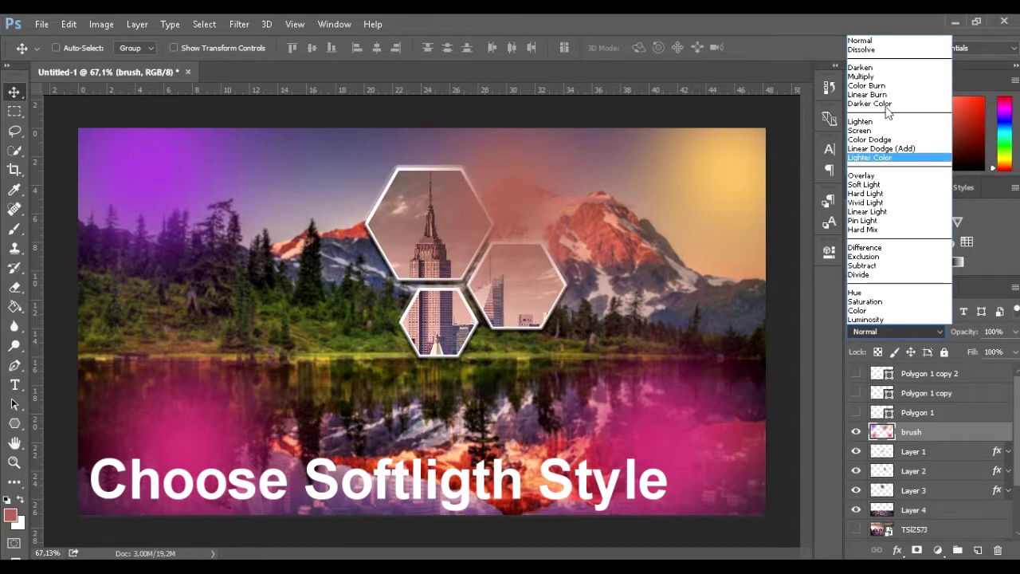
click(874, 185)
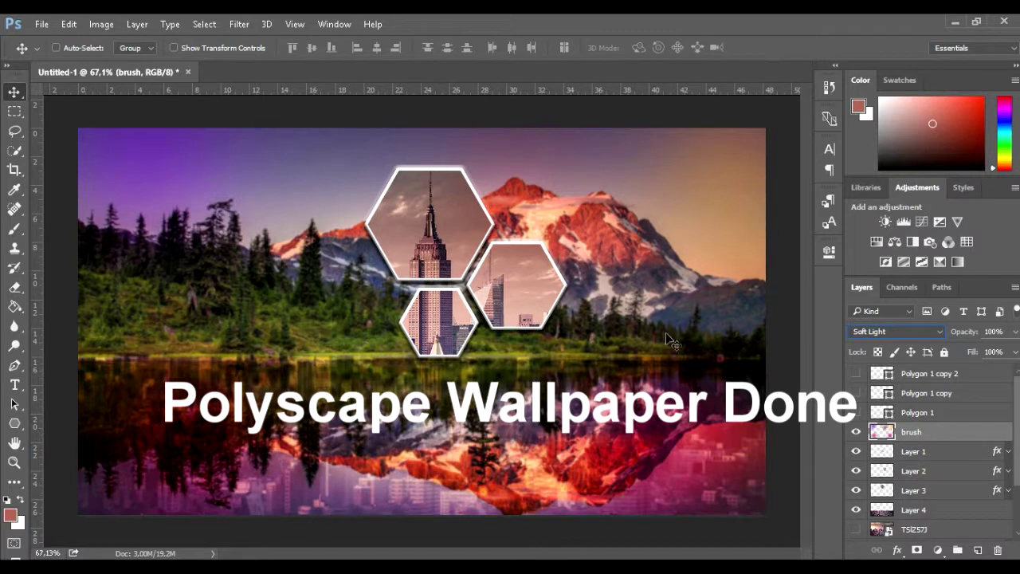
click(982, 332)
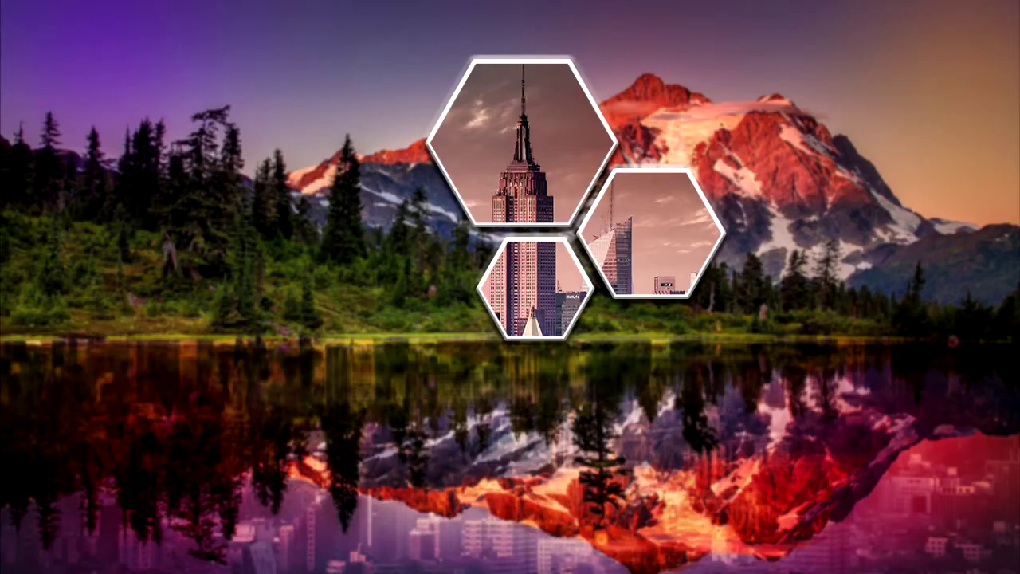